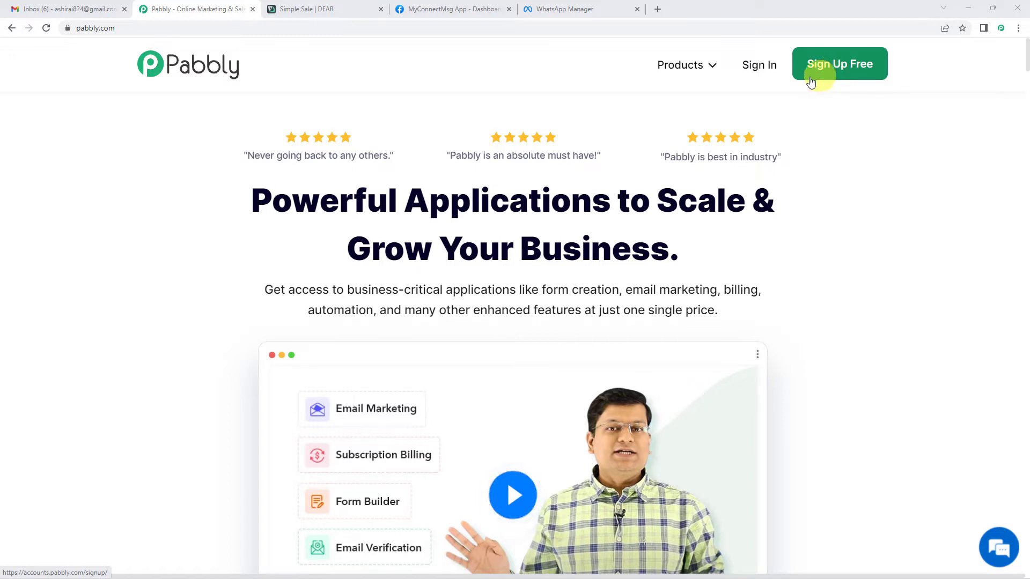
# Sign in, open Pabbly Connect and create a workflow named 'Dear Inventory To WhatsApp'.
pyautogui.click(754, 74)
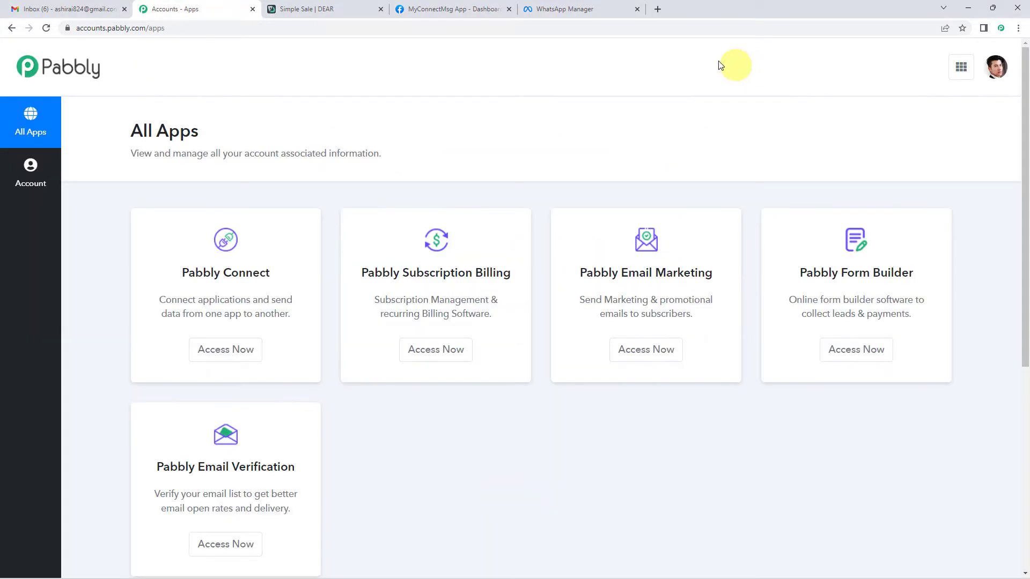
pyautogui.click(204, 349)
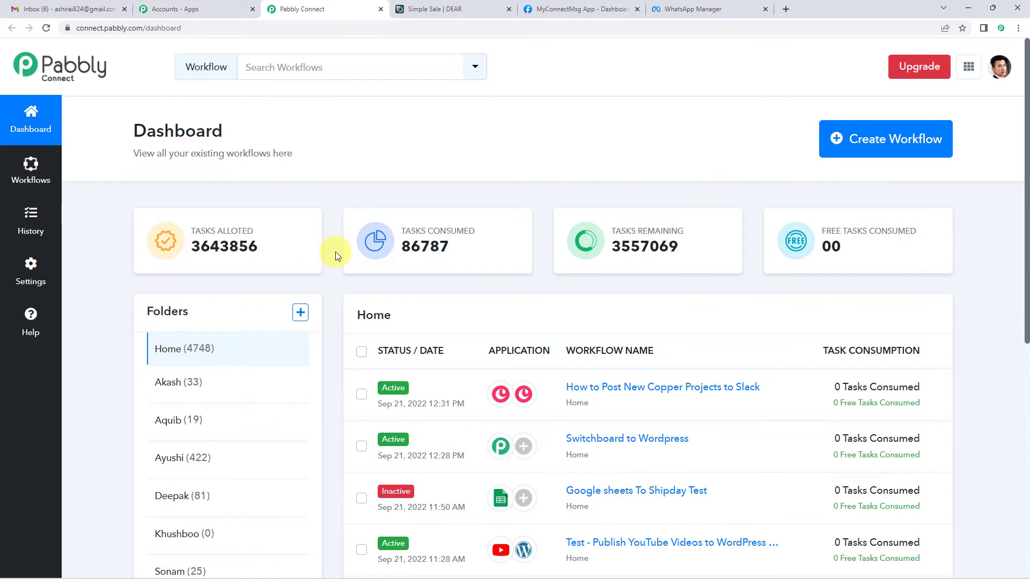
pyautogui.click(857, 142)
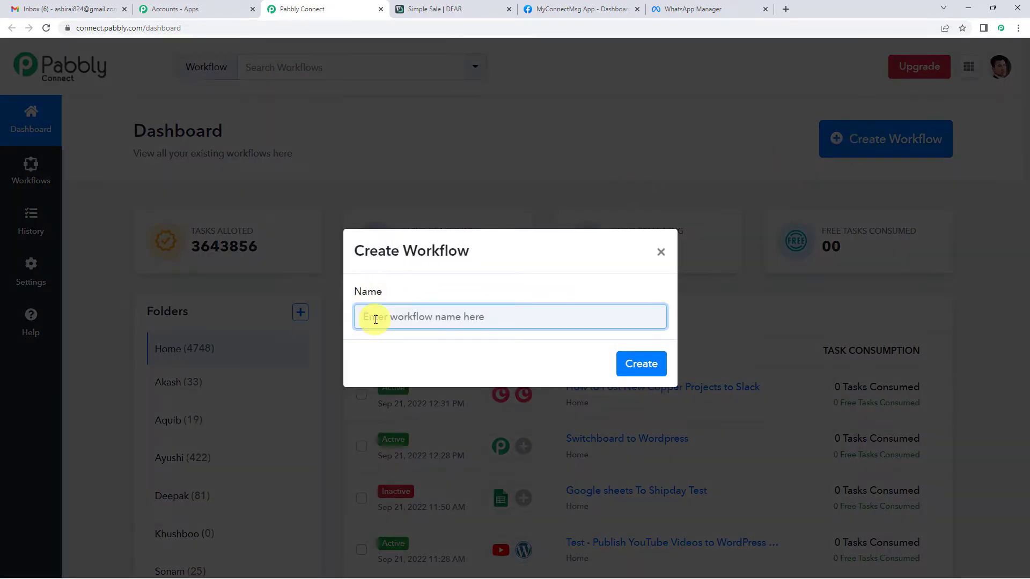
pyautogui.write('Dear Inventory To WhatsApp')
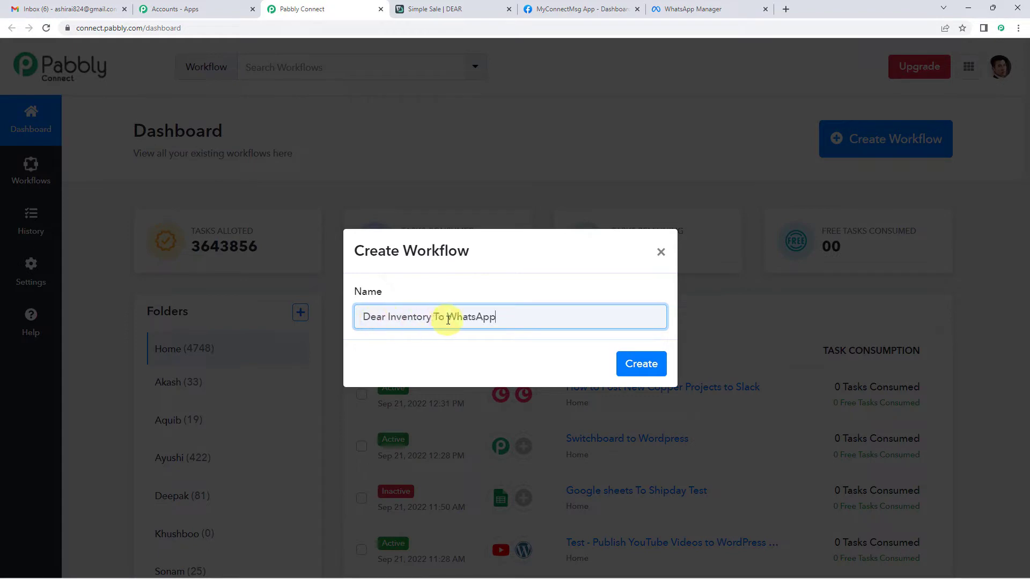
pyautogui.click(641, 363)
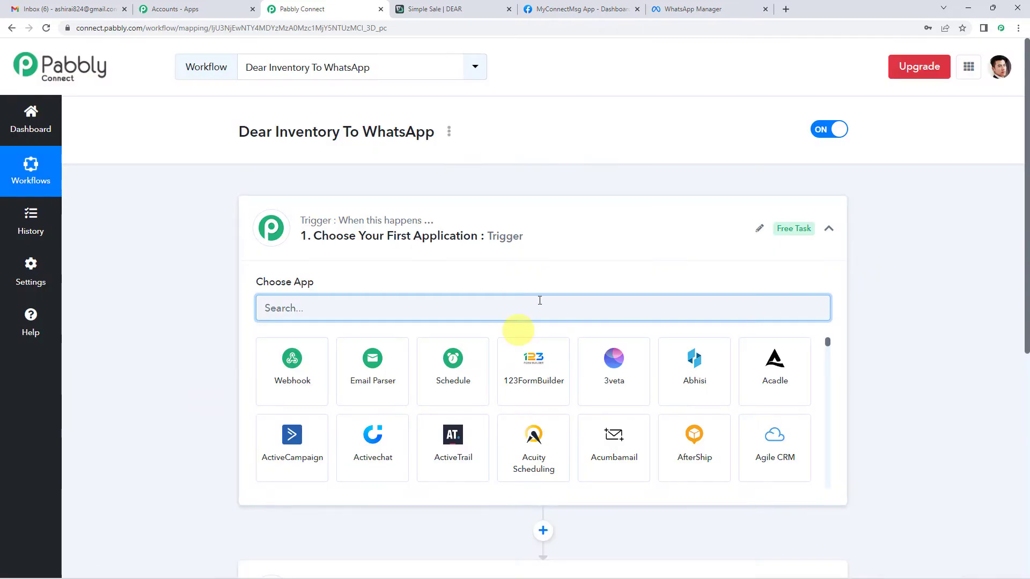
# Search 'dear' and choose DEAR Inventory as the trigger app.
pyautogui.click(500, 253)
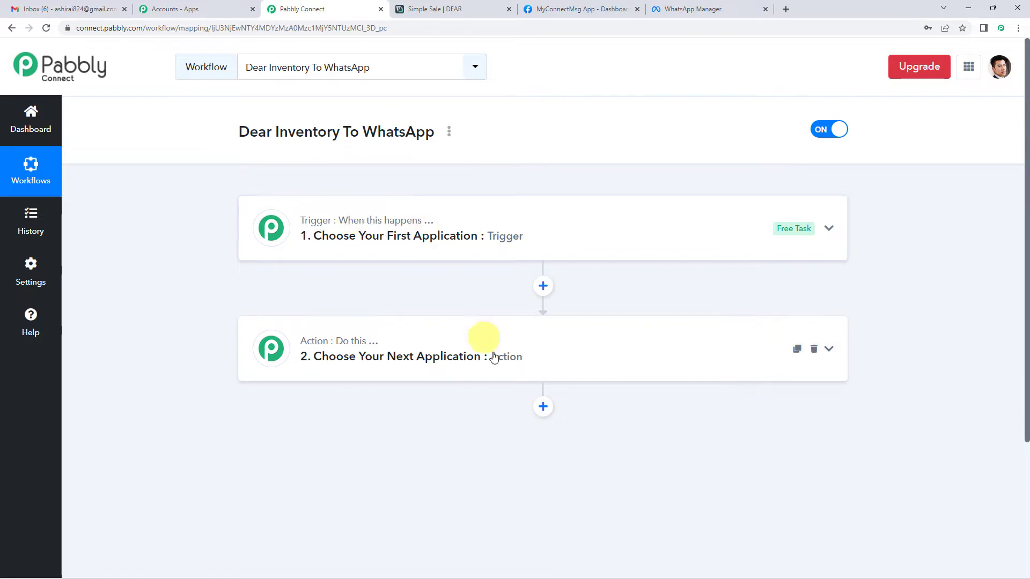
pyautogui.moveTo(351, 341)
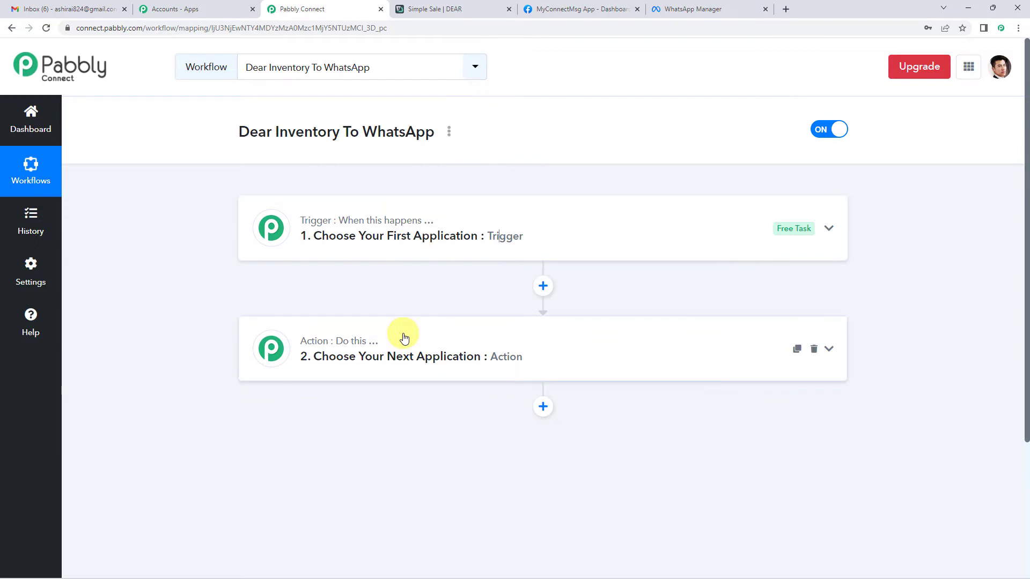
pyautogui.click(405, 247)
pyautogui.click(362, 308)
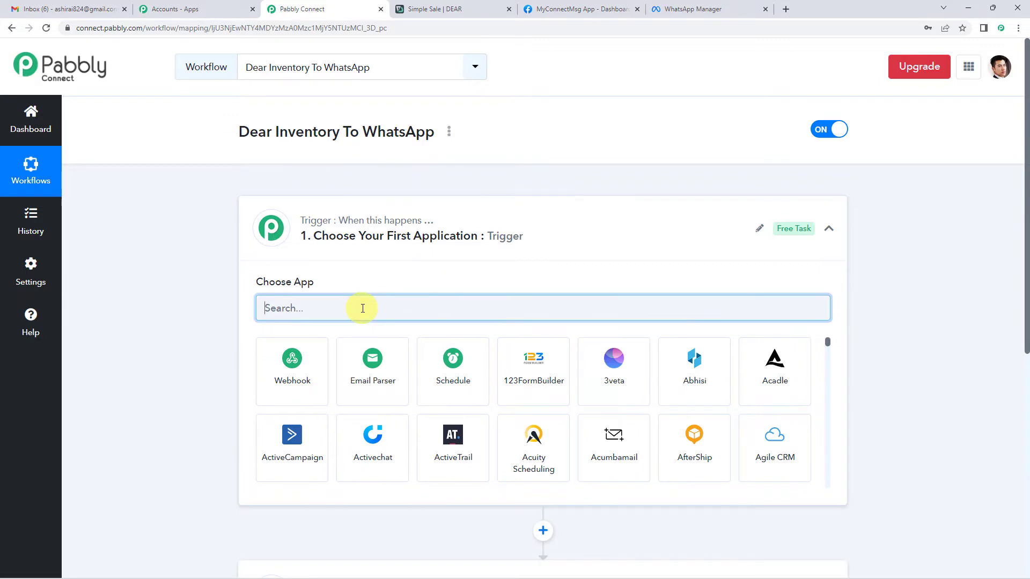
pyautogui.write('dear')
pyautogui.click(314, 359)
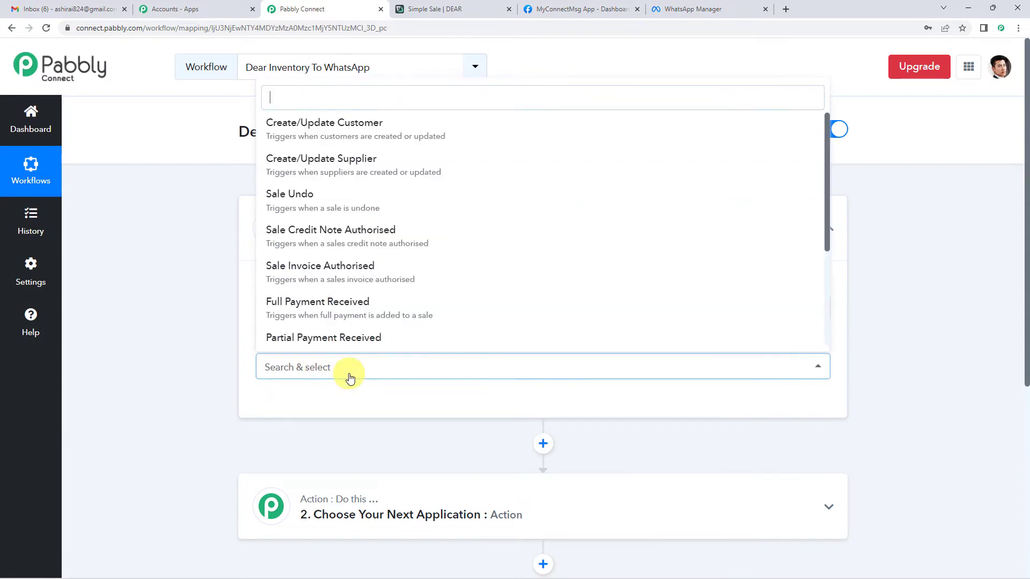
# Select Sale Invoice Authorised as the trigger event and begin connecting the account.
pyautogui.click(349, 374)
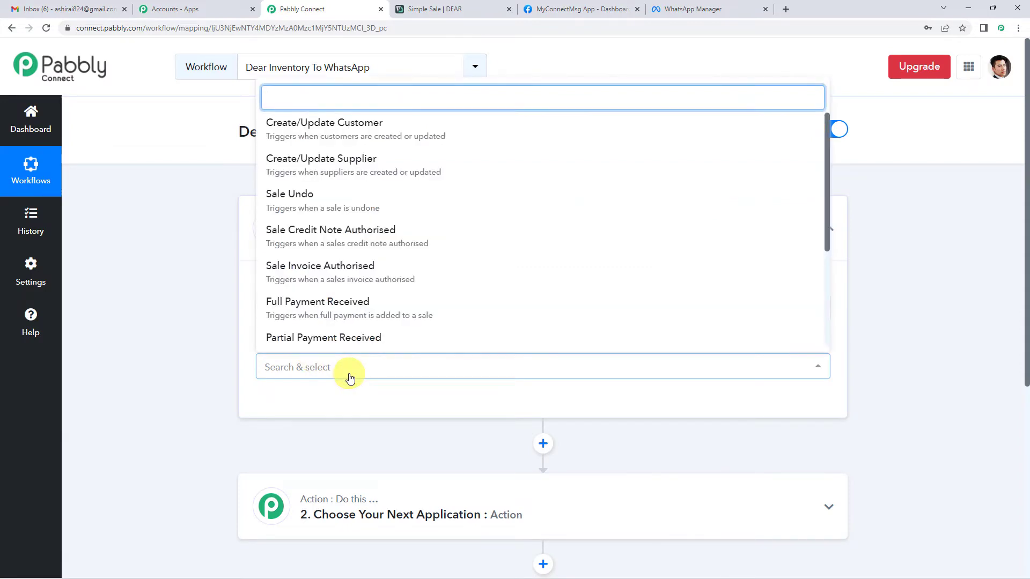
pyautogui.click(386, 287)
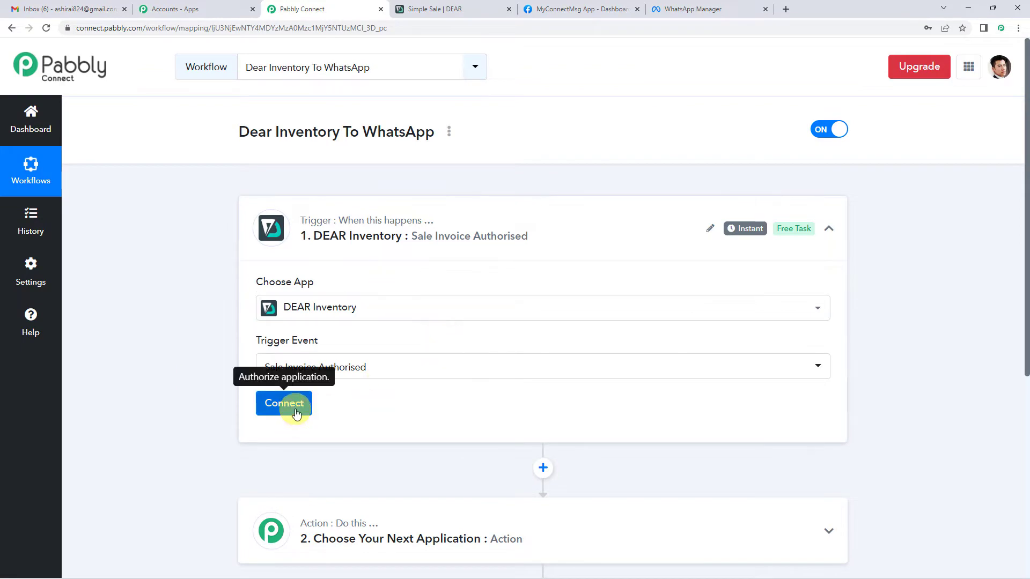
pyautogui.click(284, 405)
# Choose Add New Connection and scroll through the DEAR Inventory connection form.
pyautogui.click(478, 179)
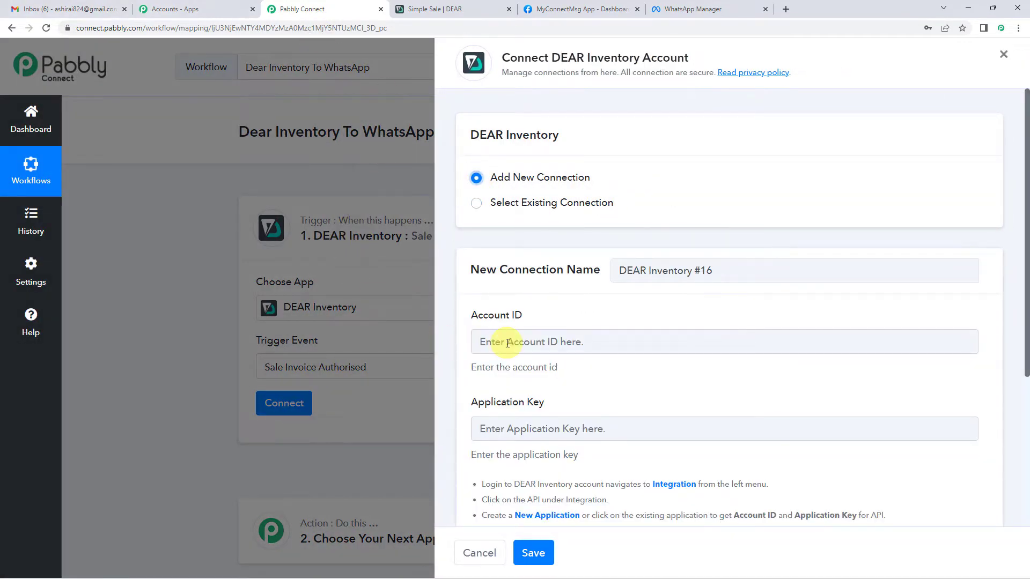
pyautogui.scroll(-2, 504, 348)
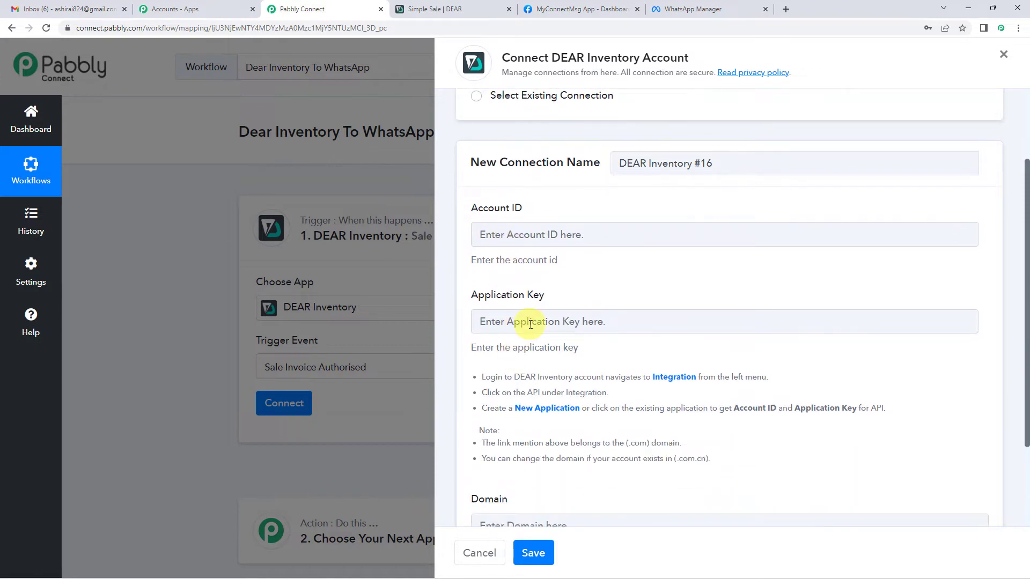
pyautogui.scroll(-2, 520, 354)
pyautogui.scroll(2, 537, 381)
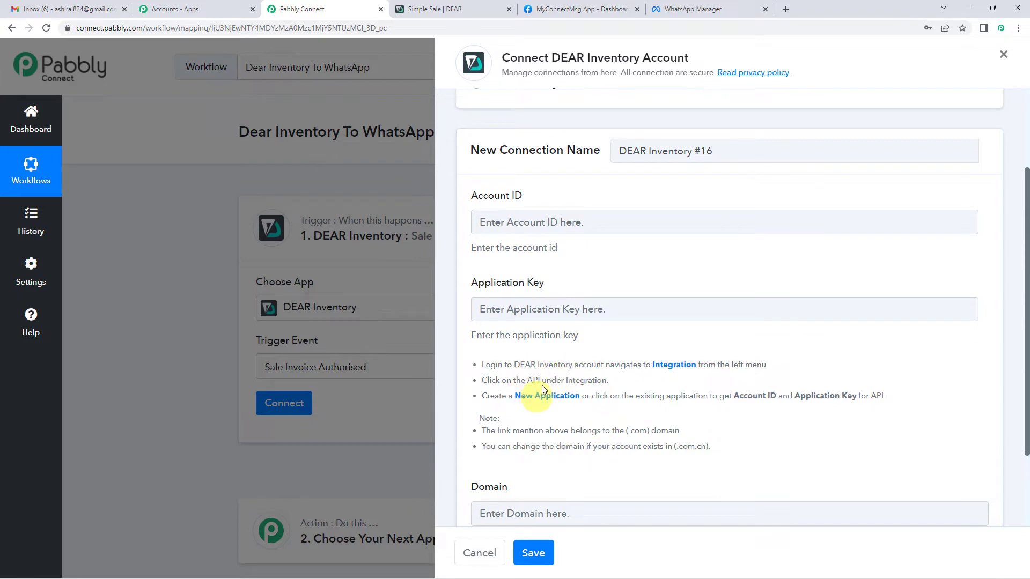
# Read the login help notes and open DEAR Inventory's integrations page in a new tab.
pyautogui.moveTo(506, 367); pyautogui.dragTo(683, 373)
pyautogui.click(743, 366)
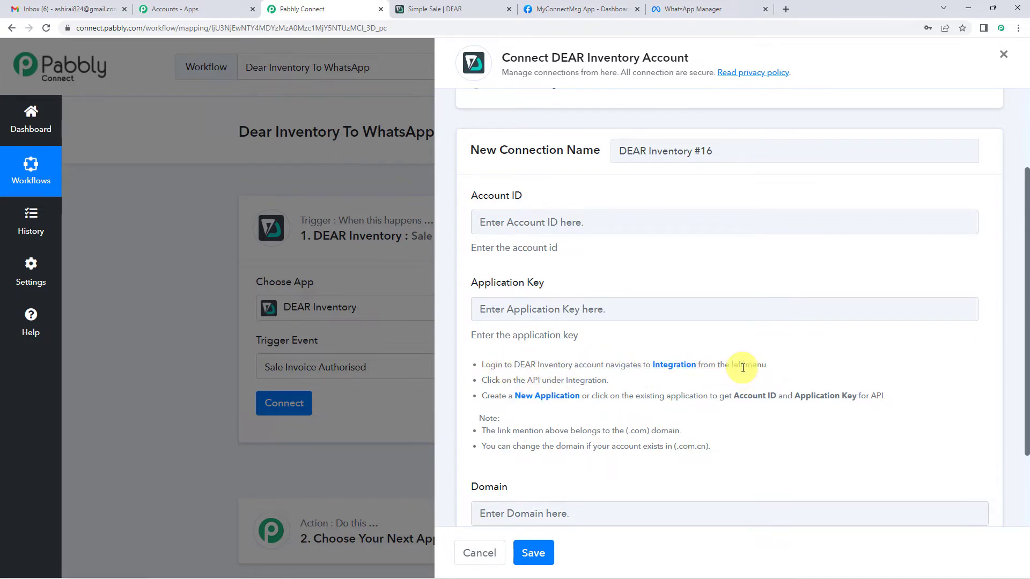
pyautogui.moveTo(531, 367); pyautogui.dragTo(602, 366)
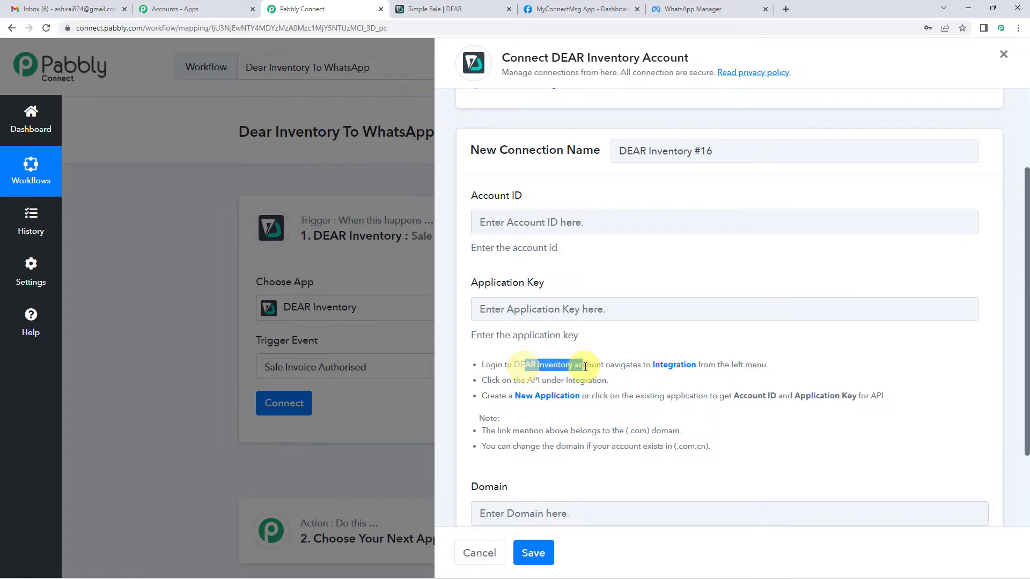
pyautogui.click(626, 388)
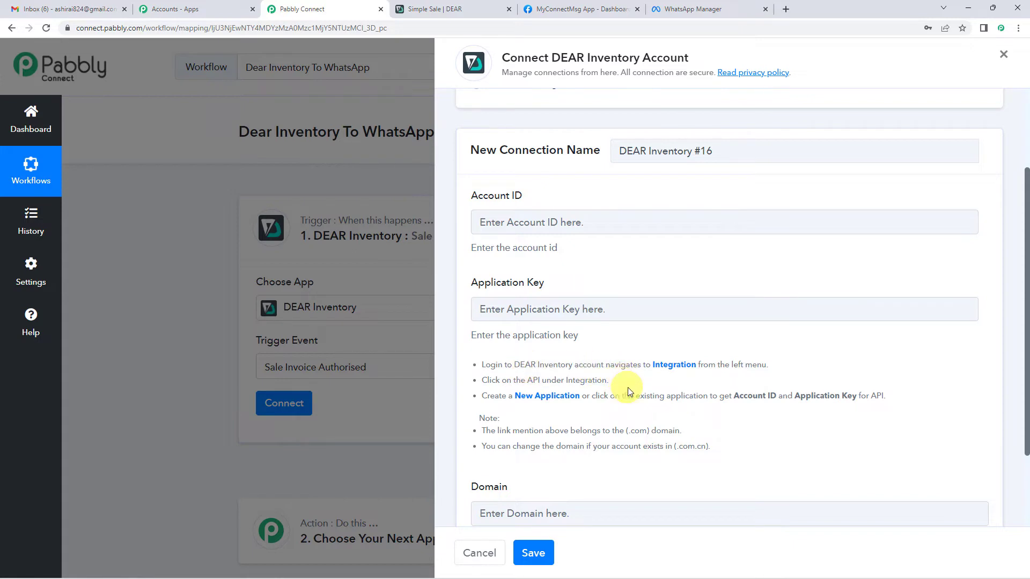
pyautogui.click(668, 370)
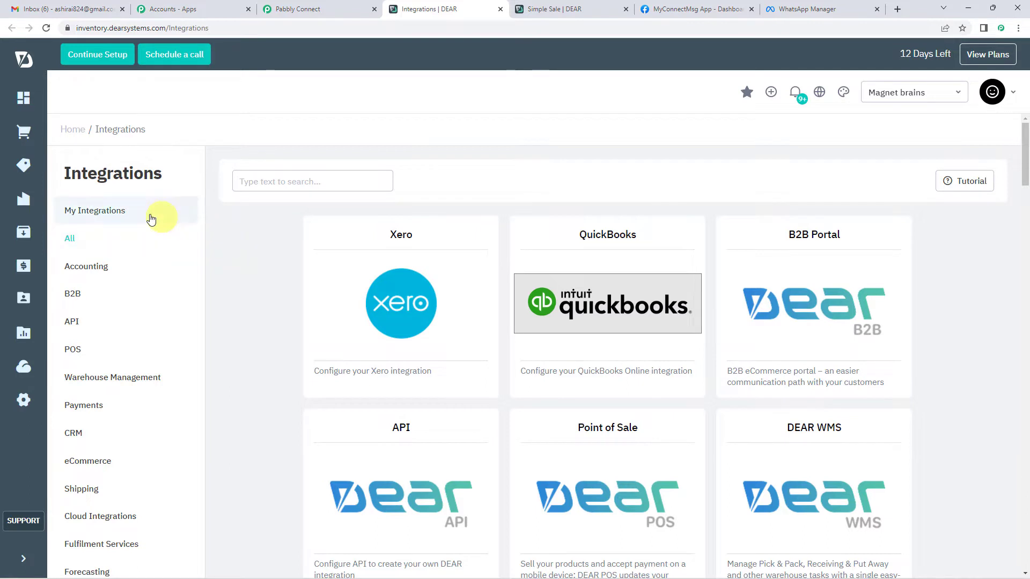
# Open the work application under DEAR Integrations > API and copy its Account ID.
pyautogui.click(71, 324)
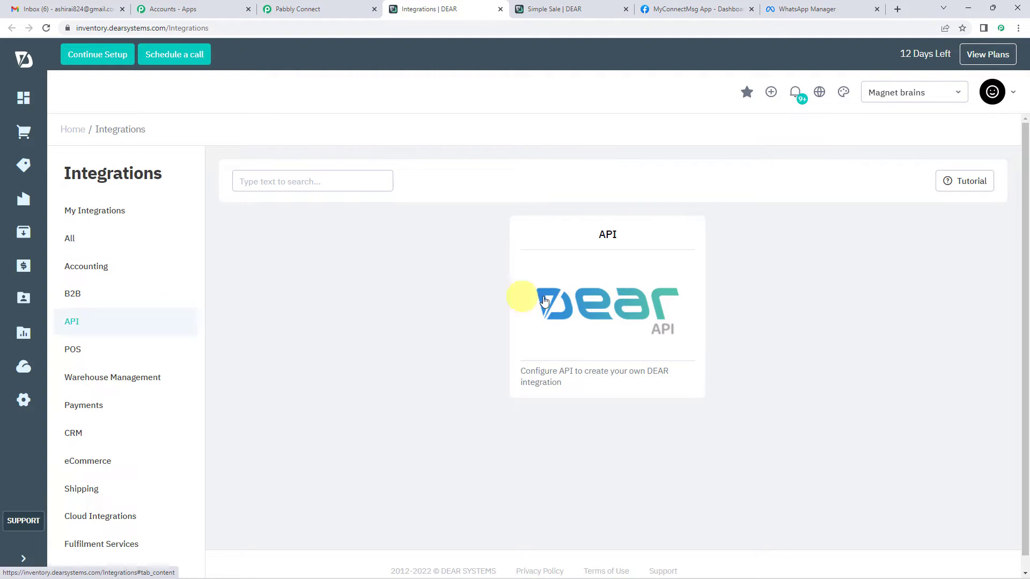
pyautogui.click(590, 303)
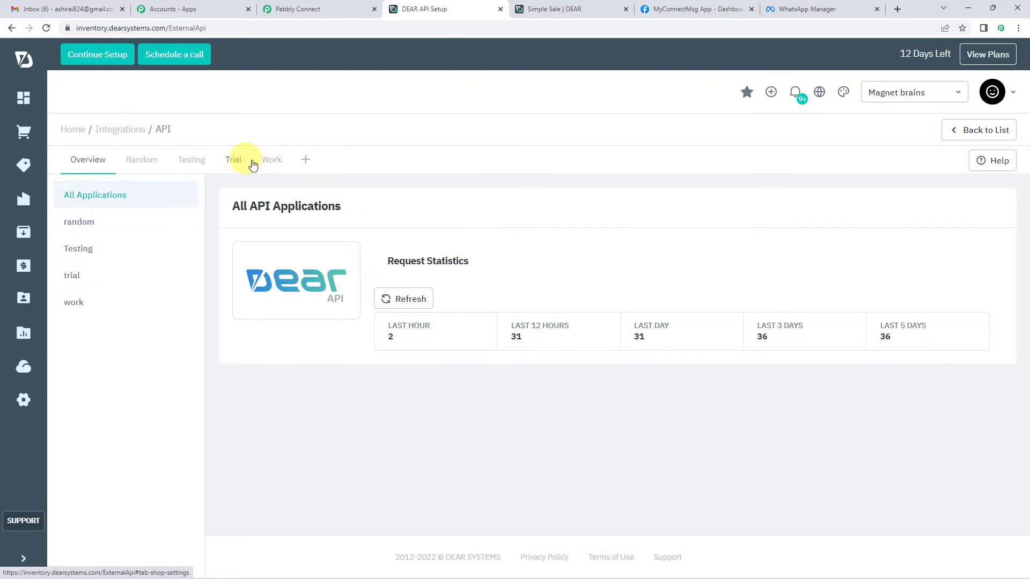
pyautogui.click(272, 161)
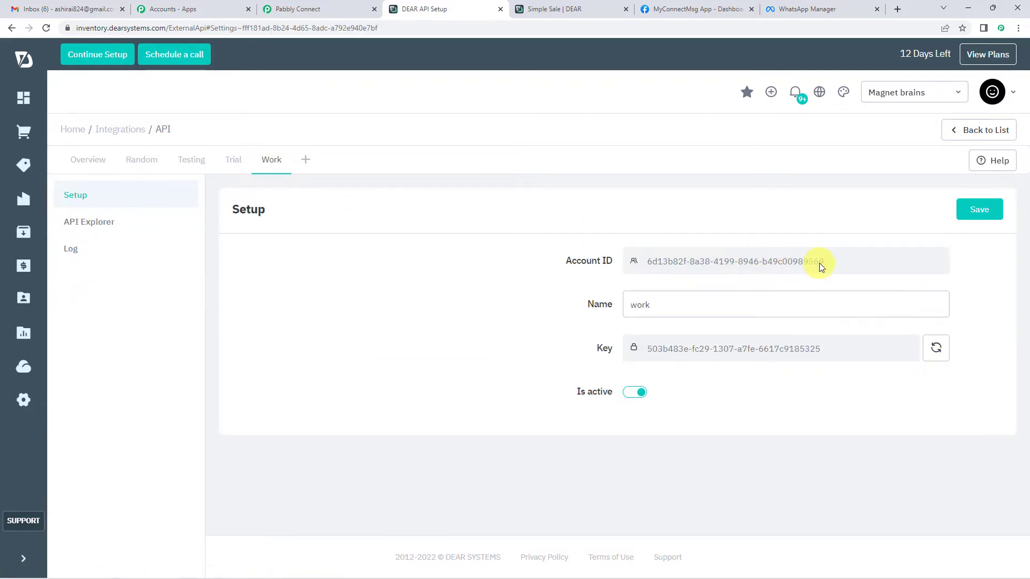
pyautogui.moveTo(771, 263); pyautogui.dragTo(648, 262)
pyautogui.hotkey('ctrl', 'c')
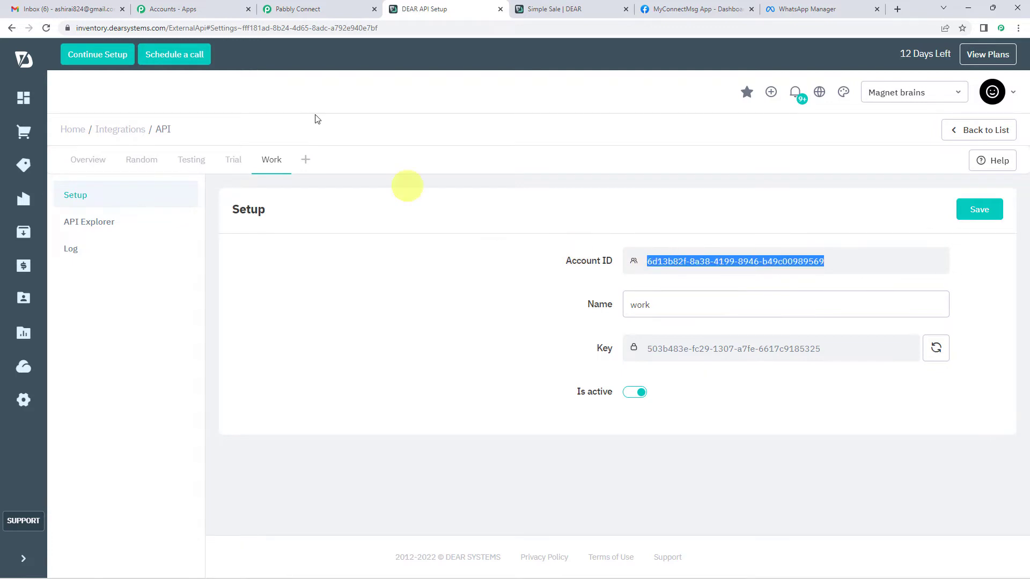
pyautogui.click(321, 9)
pyautogui.click(531, 222)
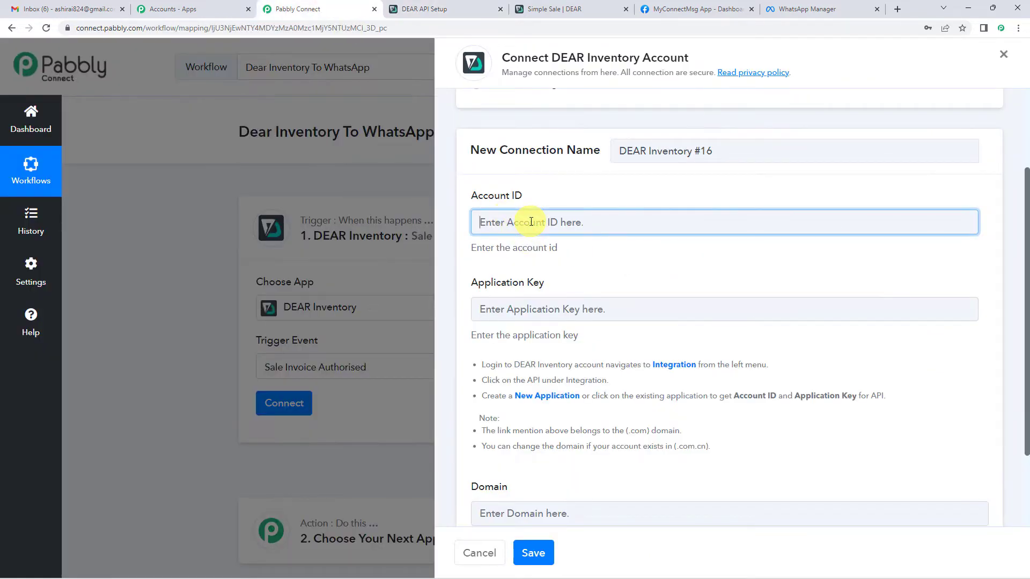
# Paste the DEAR Account ID and API Key into the Account ID and Application Key fields.
pyautogui.hotkey('ctrl', 'v')
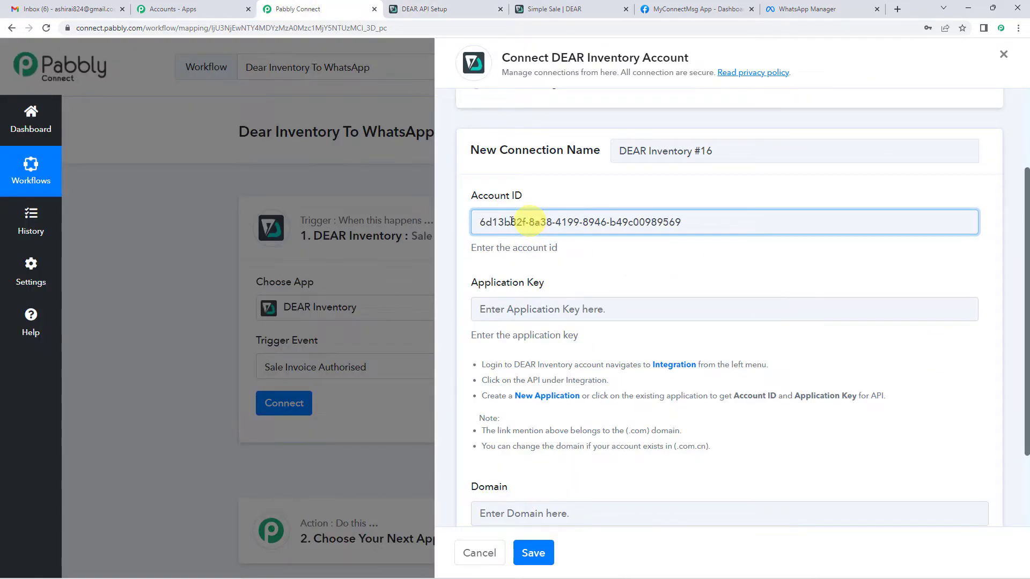
pyautogui.click(425, 9)
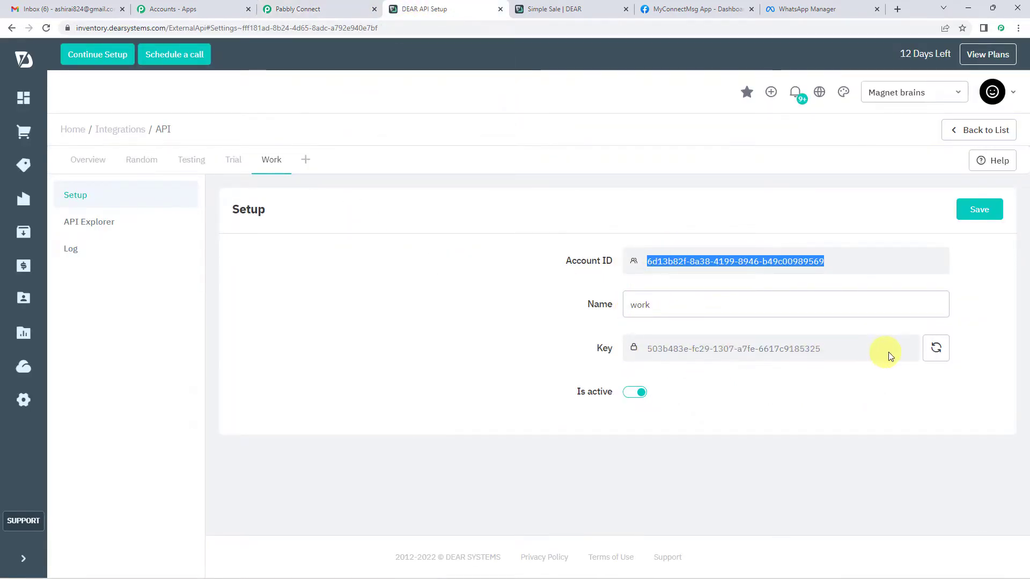
pyautogui.moveTo(859, 350); pyautogui.dragTo(655, 354)
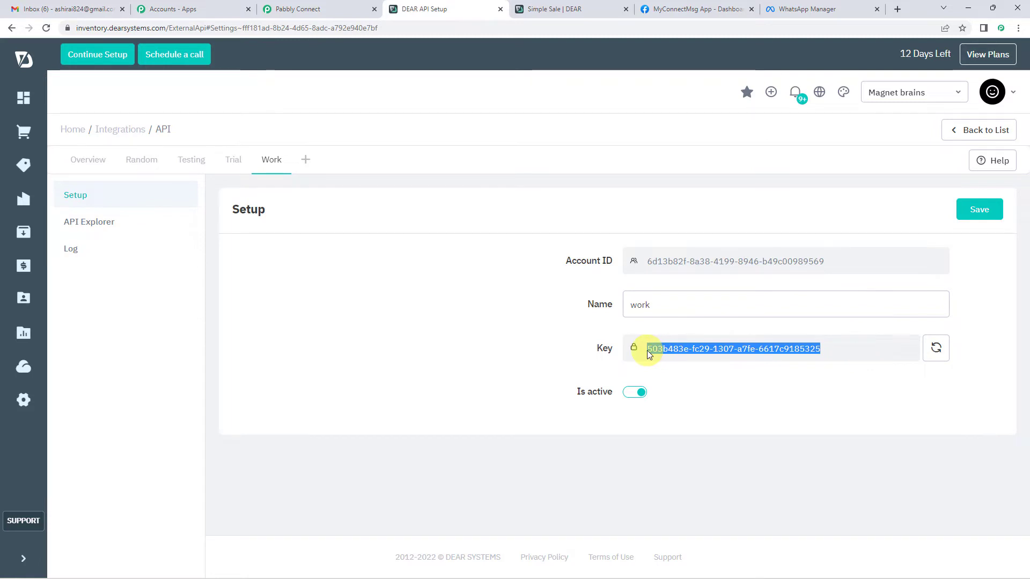
pyautogui.click(298, 9)
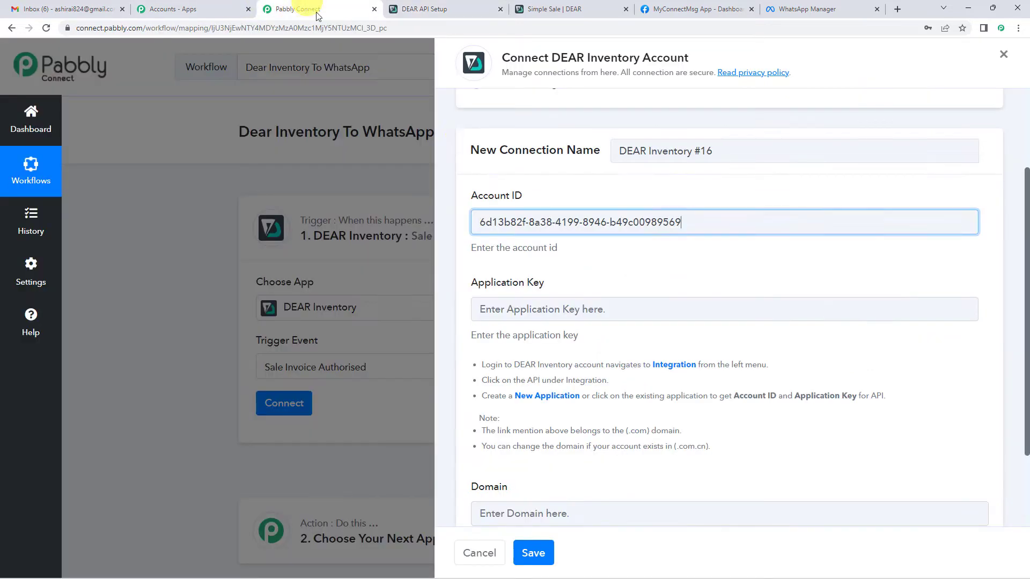
pyautogui.click(517, 309)
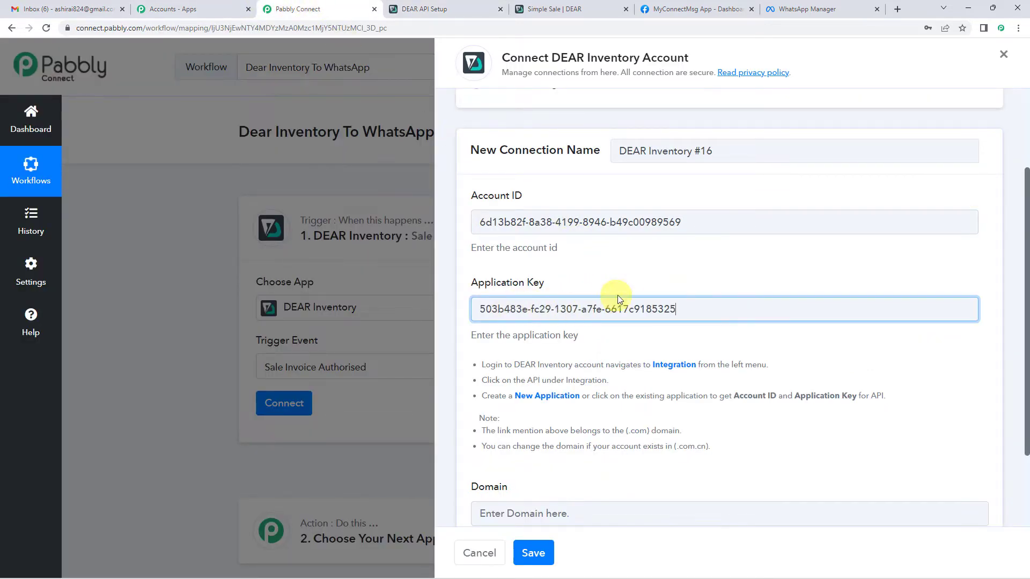
# Find the inventory.dearsystems.com domain in the DEAR page's web address.
pyautogui.scroll(-2, 624, 292)
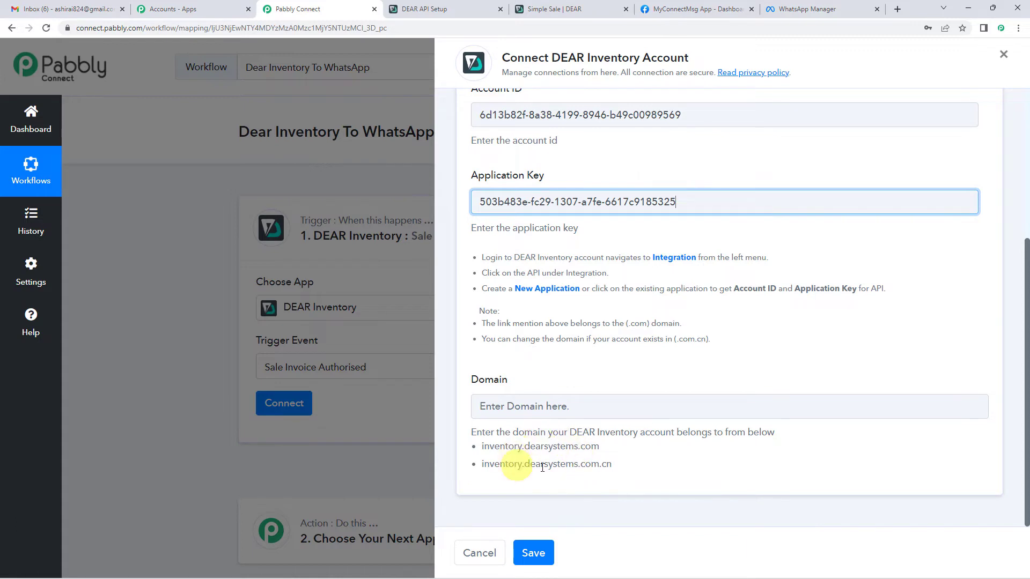
pyautogui.moveTo(489, 449); pyautogui.dragTo(592, 448)
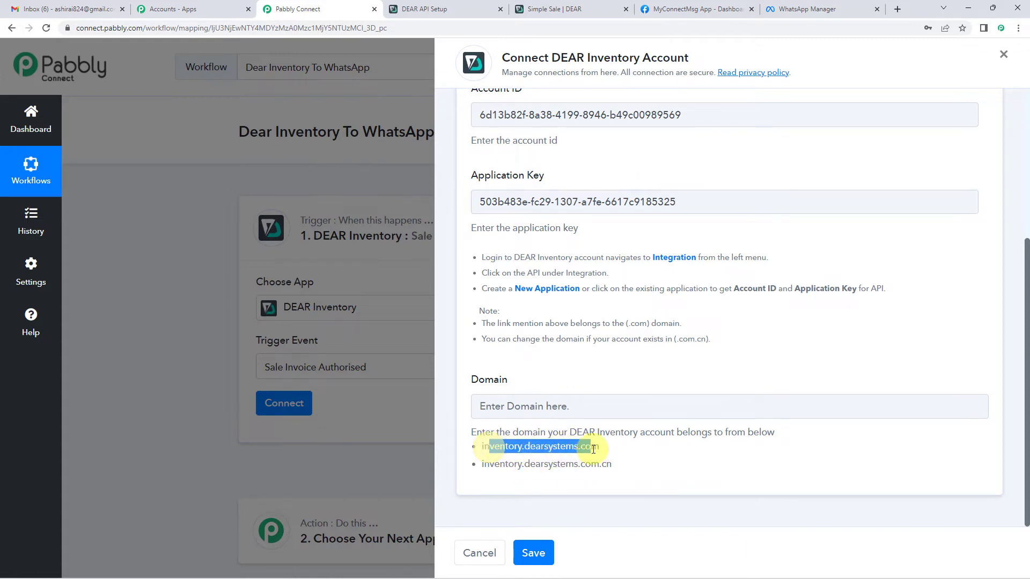
pyautogui.click(573, 451)
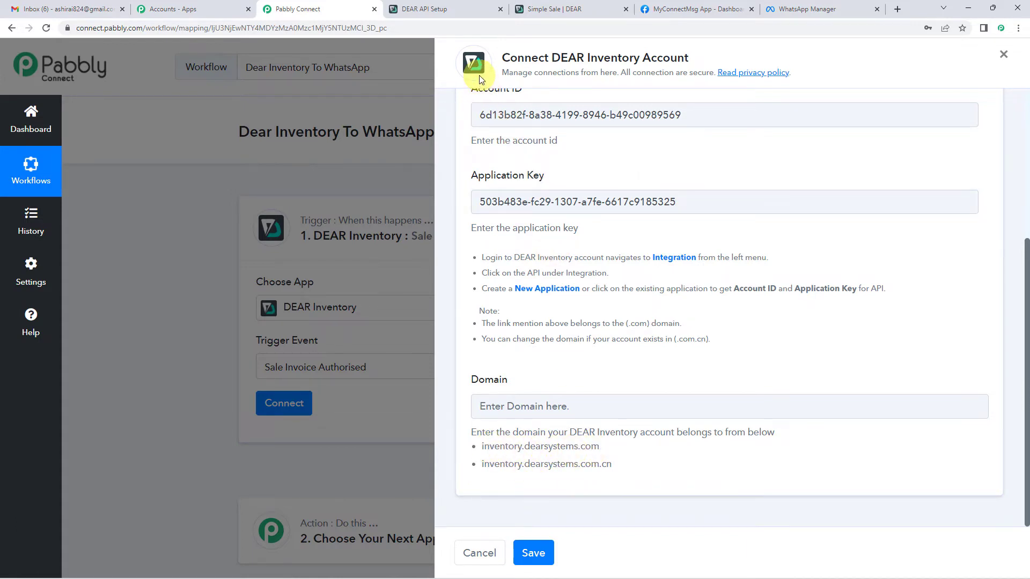
pyautogui.click(449, 9)
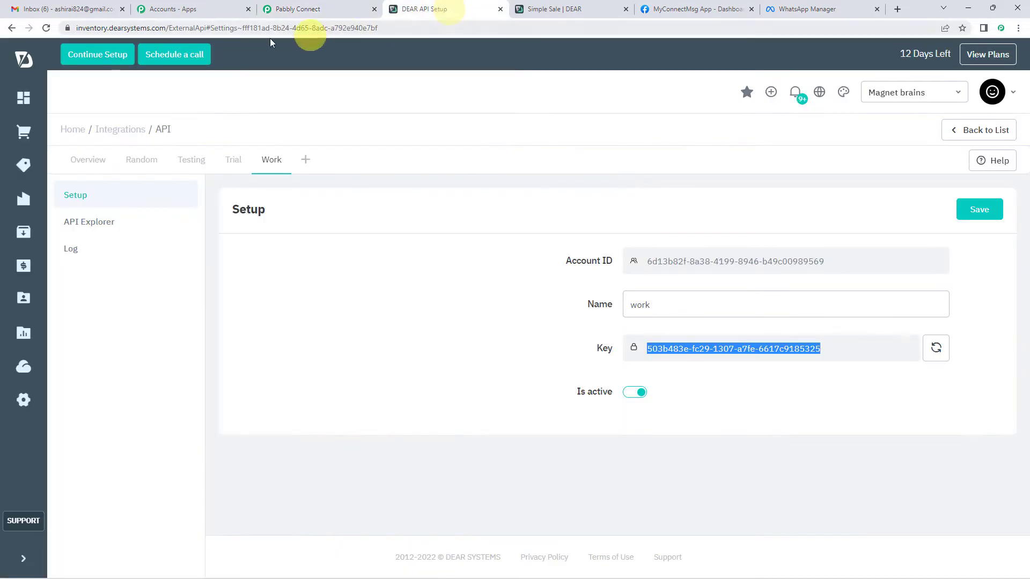
pyautogui.click(148, 28)
pyautogui.click(95, 32)
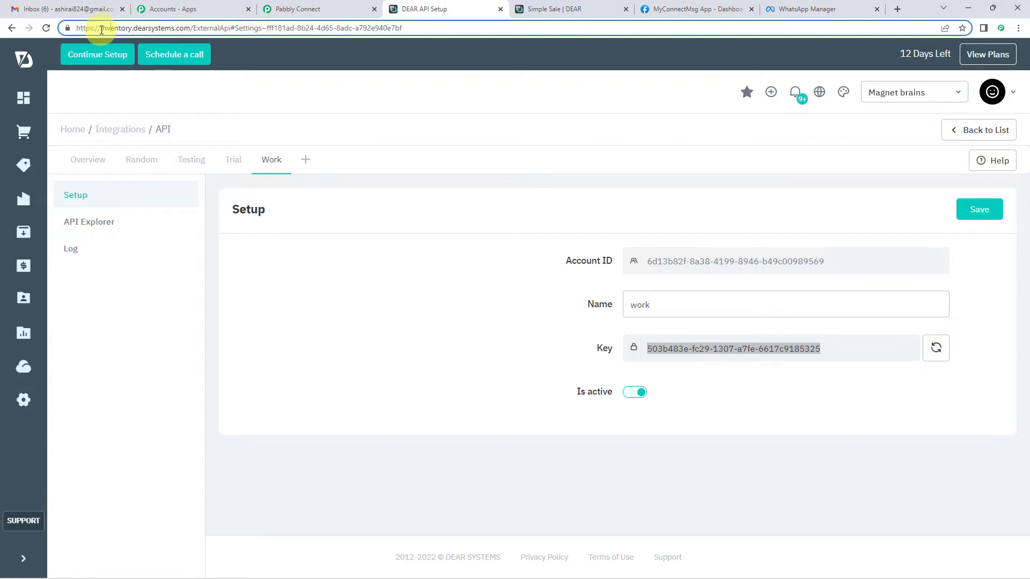
pyautogui.moveTo(104, 30); pyautogui.dragTo(189, 33)
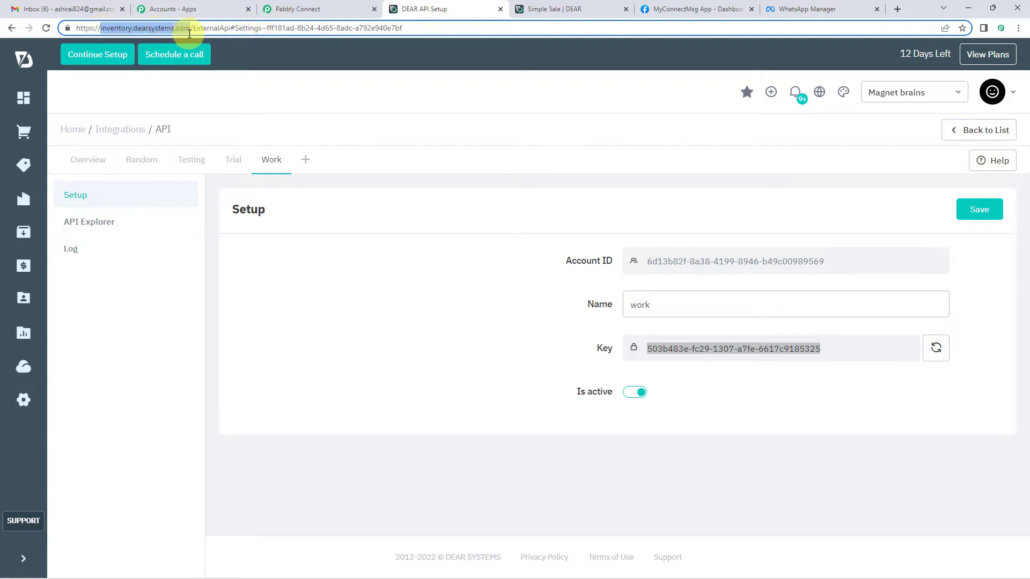
# Fill the Domain field with inventory.dearsystems.com and save the DEAR Inventory connection.
pyautogui.click(340, 9)
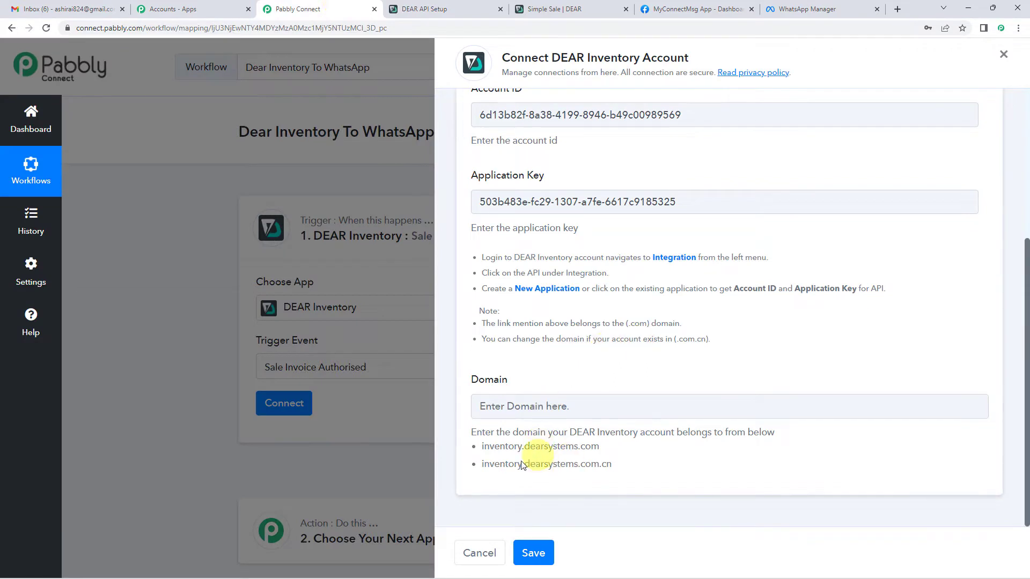
pyautogui.click(549, 412)
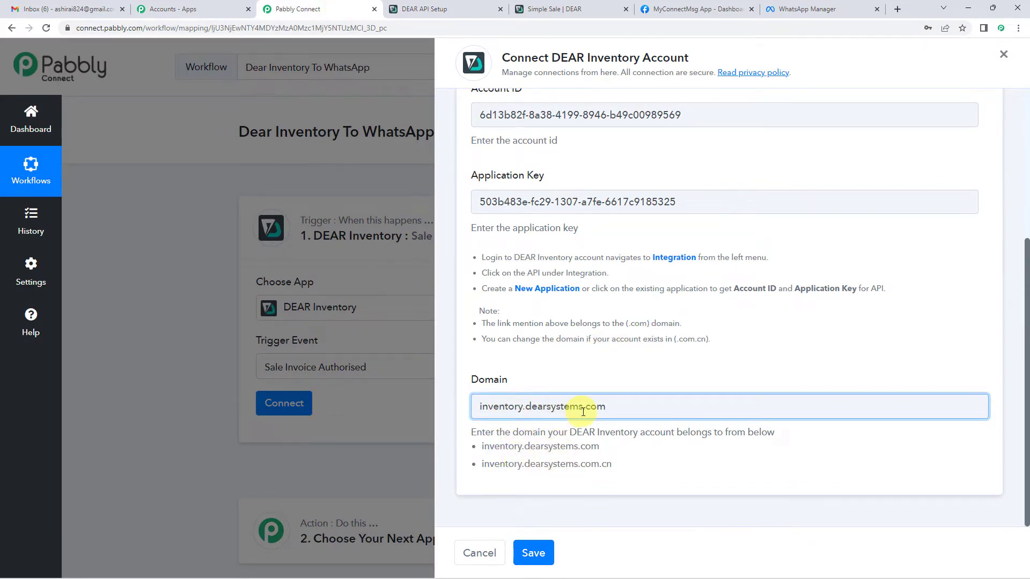
pyautogui.moveTo(489, 447); pyautogui.dragTo(606, 449)
pyautogui.click(608, 450)
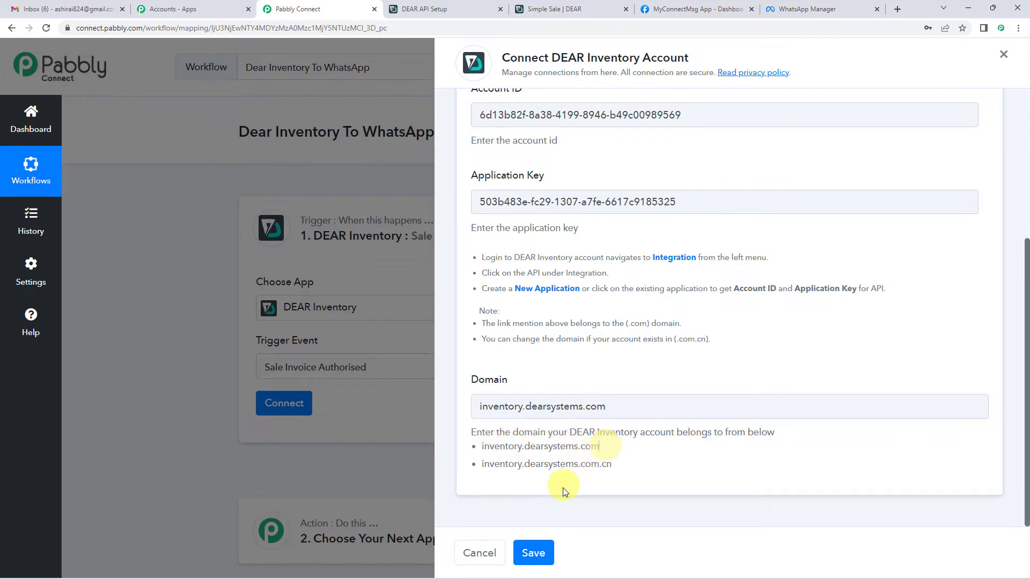
pyautogui.click(549, 554)
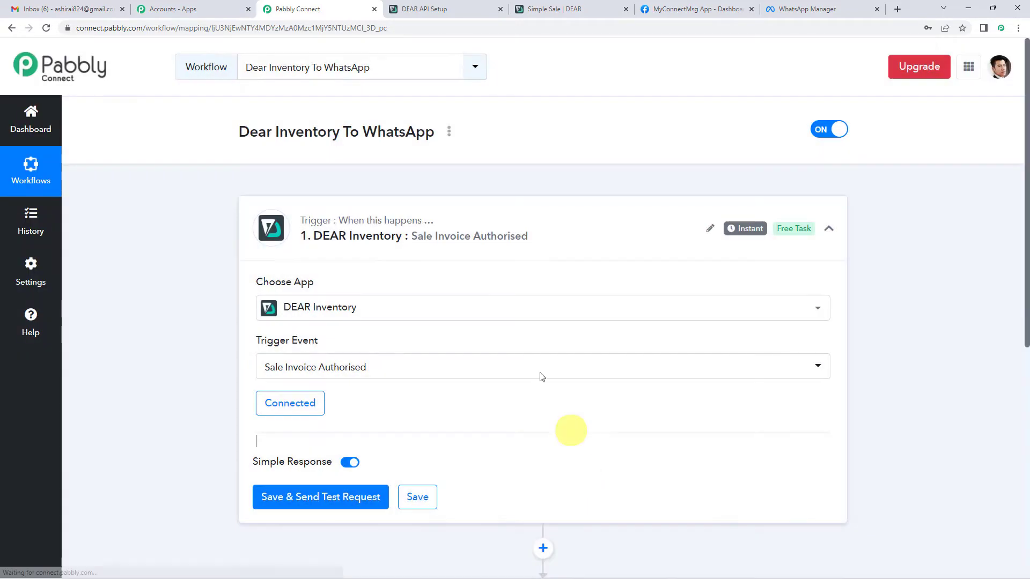
# Save the DEAR Inventory trigger and send a test request.
pyautogui.scroll(-2, 483, 322)
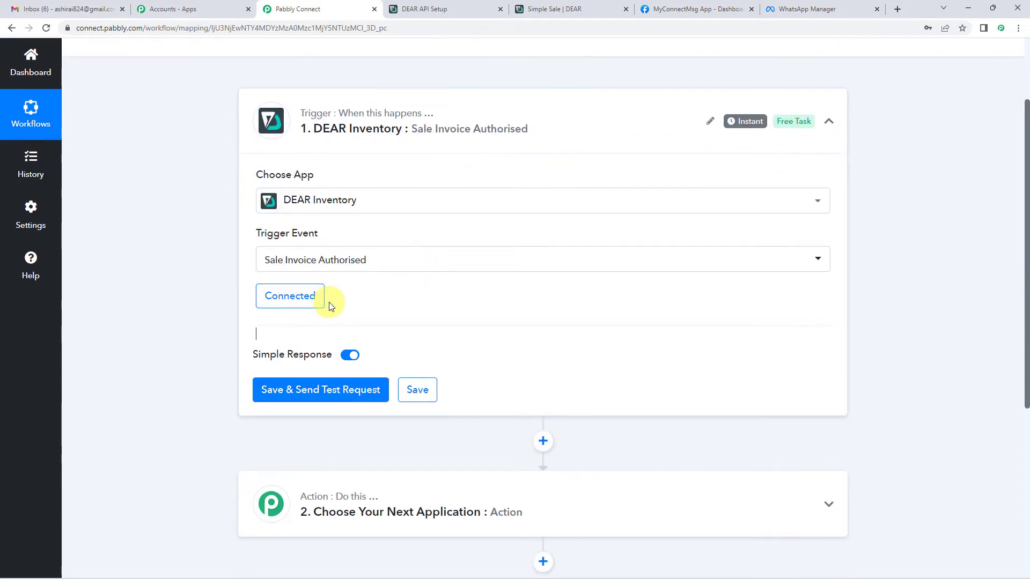
pyautogui.click(320, 392)
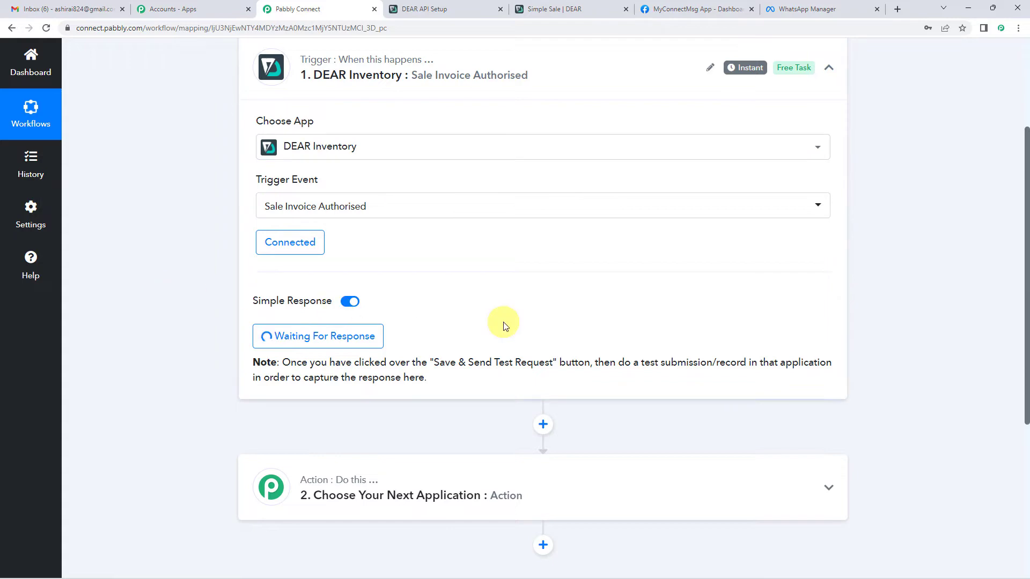
pyautogui.click(528, 9)
# Scroll through the Boston 1-Seater sale in DEAR to its Invoice section.
pyautogui.scroll(-2, 310, 211)
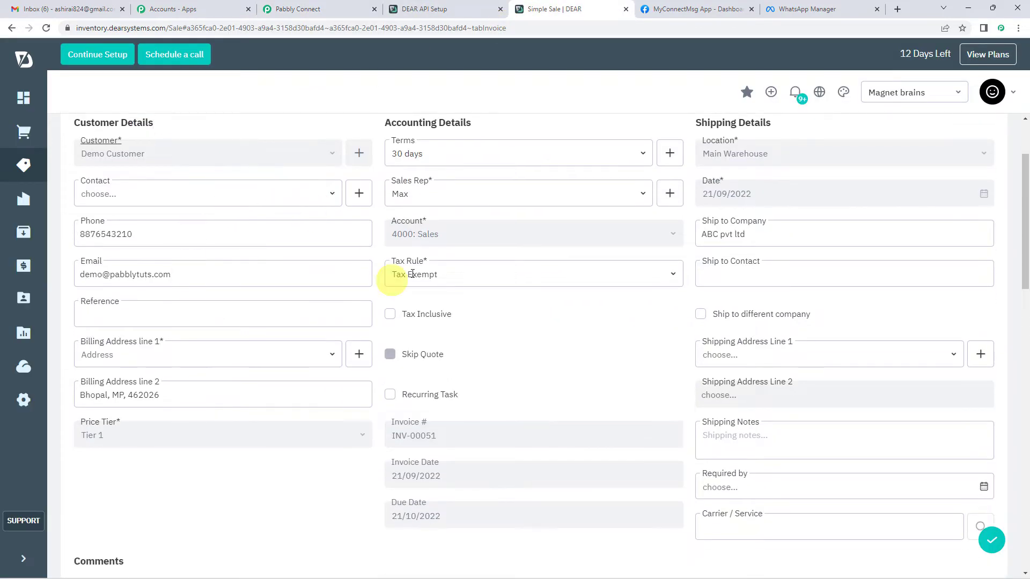
pyautogui.scroll(2, 405, 274)
pyautogui.scroll(-3, 697, 240)
pyautogui.scroll(1, 142, 206)
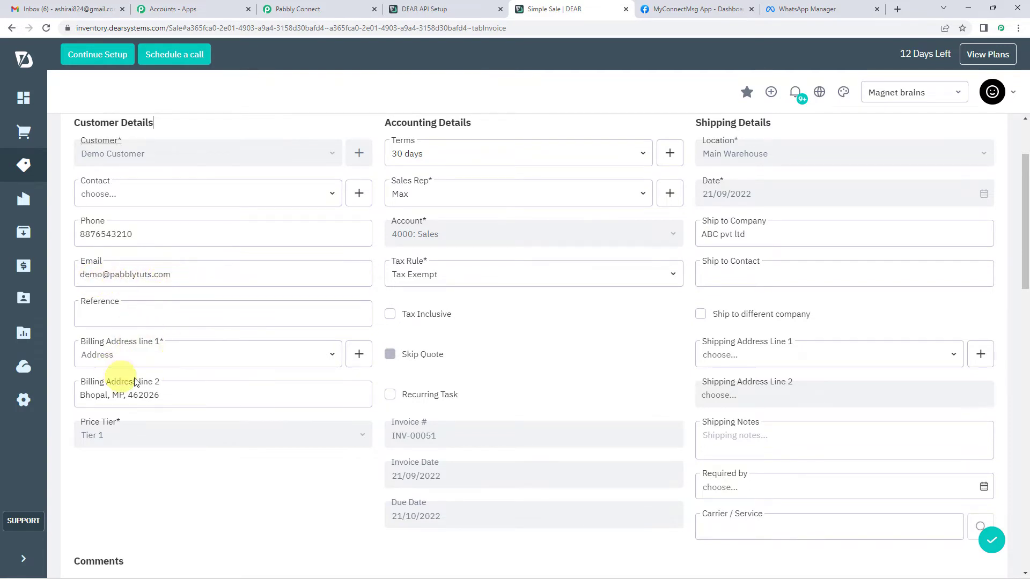
pyautogui.scroll(-2, 266, 328)
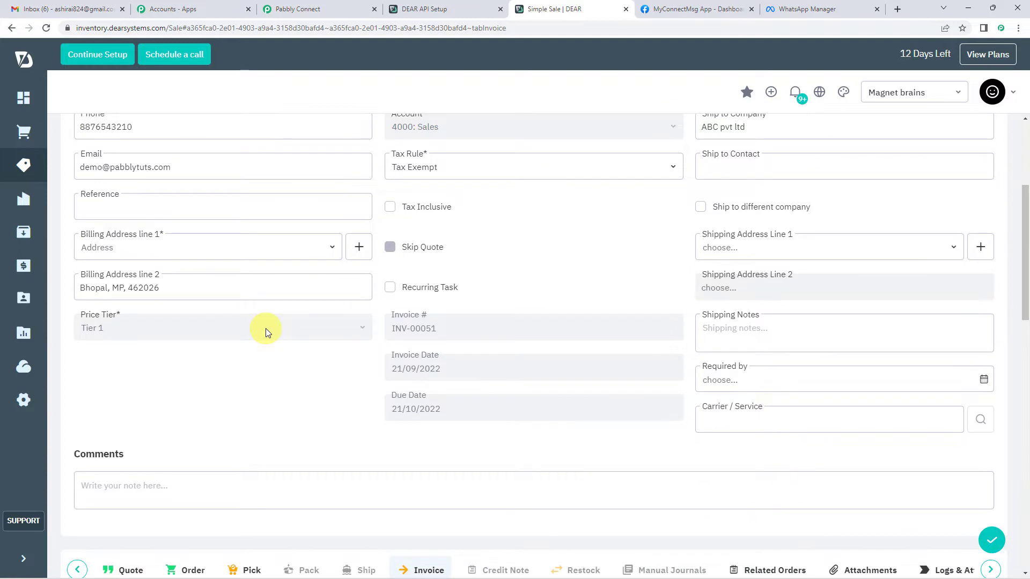
pyautogui.scroll(-2, 267, 328)
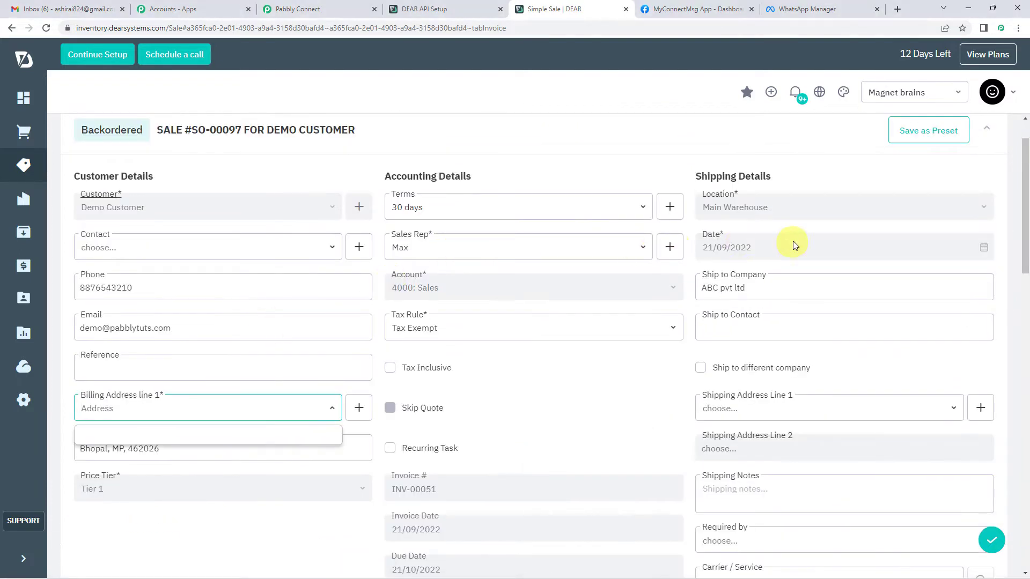
pyautogui.scroll(-1, 671, 262)
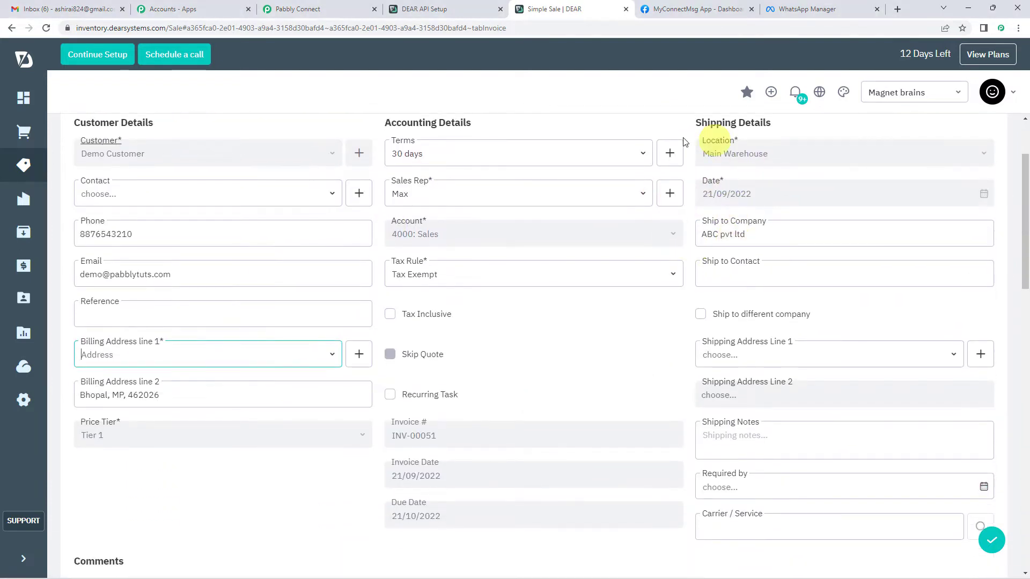
pyautogui.scroll(1, 732, 182)
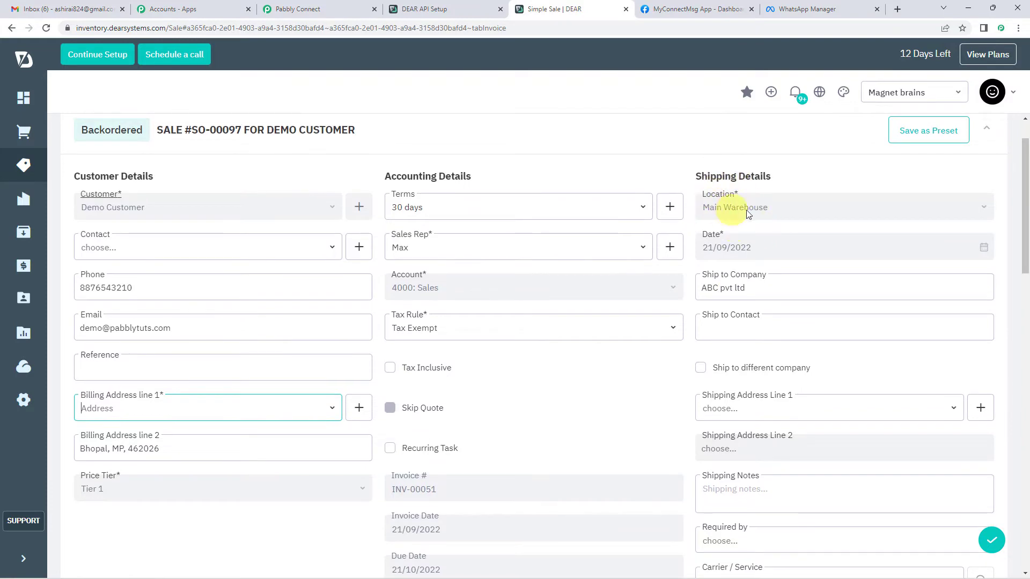
pyautogui.scroll(-15, 685, 281)
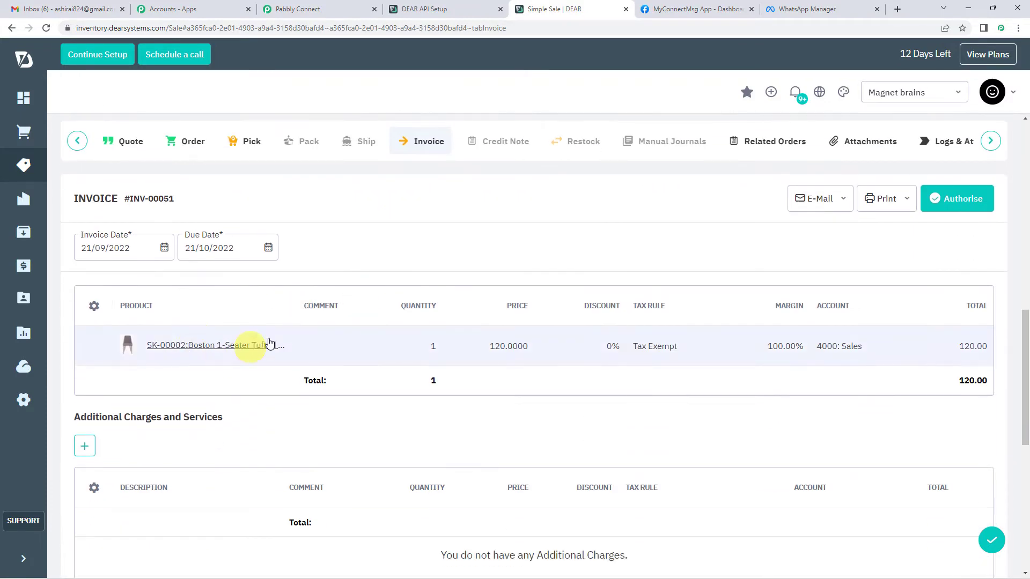
pyautogui.moveTo(247, 349)
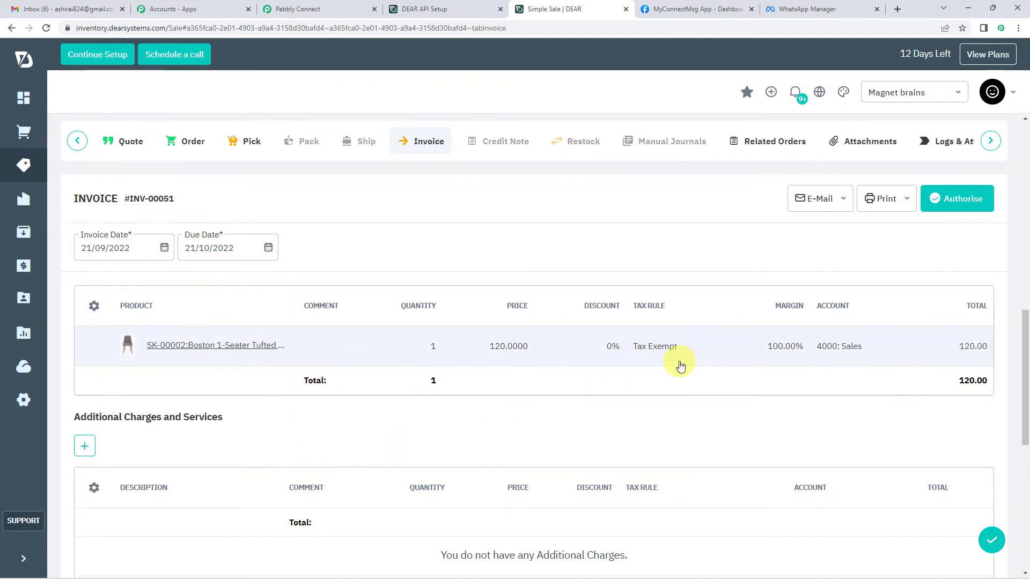
pyautogui.scroll(-2, 644, 343)
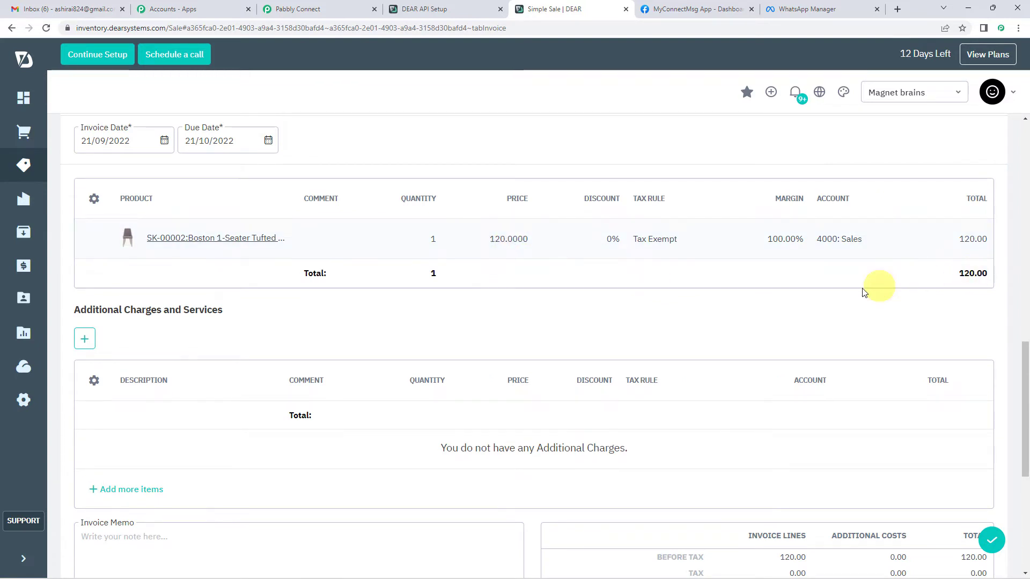
pyautogui.scroll(3, 874, 311)
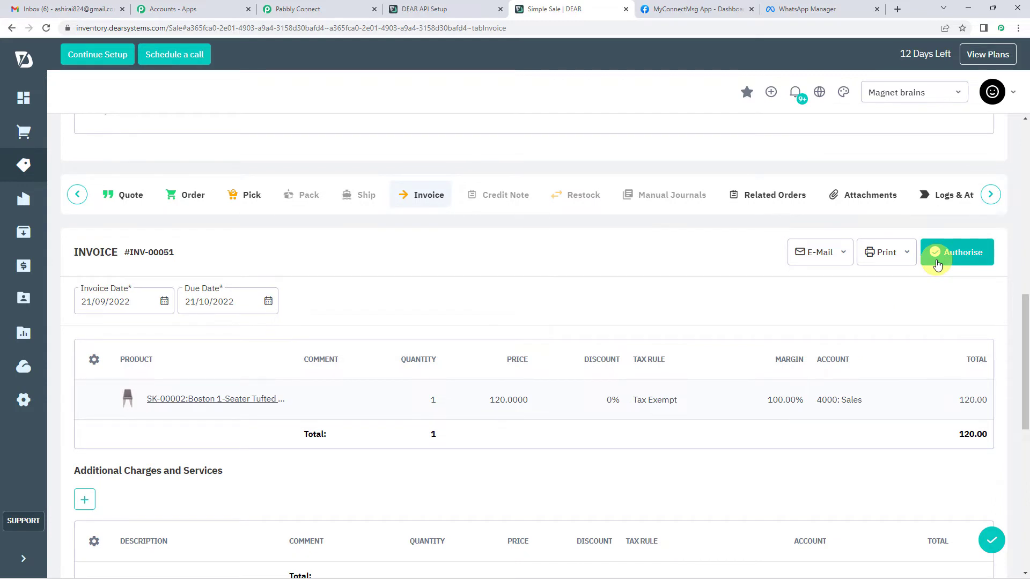
# Authorise the sale invoice so it becomes INV-00052.
pyautogui.click(937, 265)
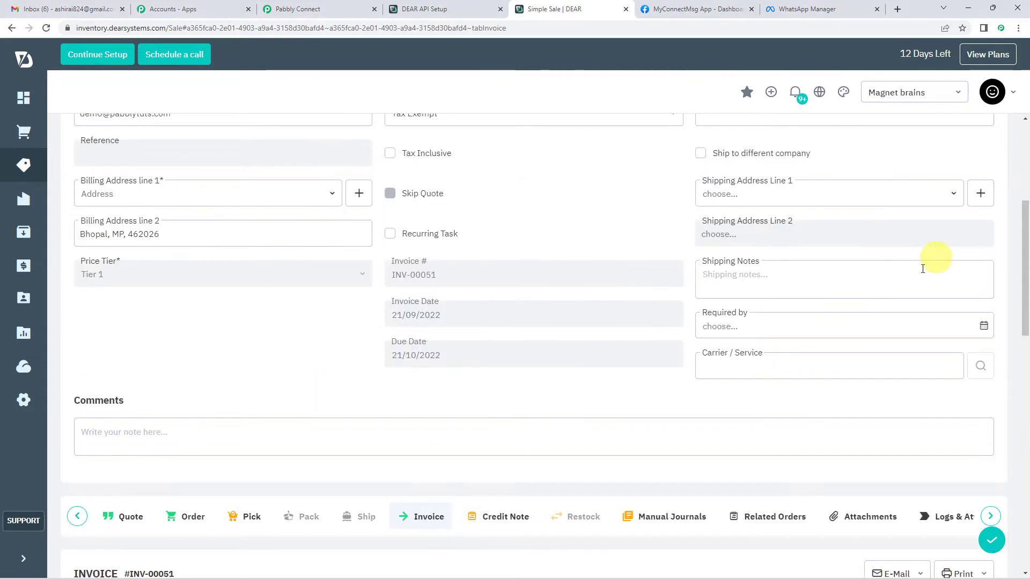
pyautogui.scroll(-2, 313, 267)
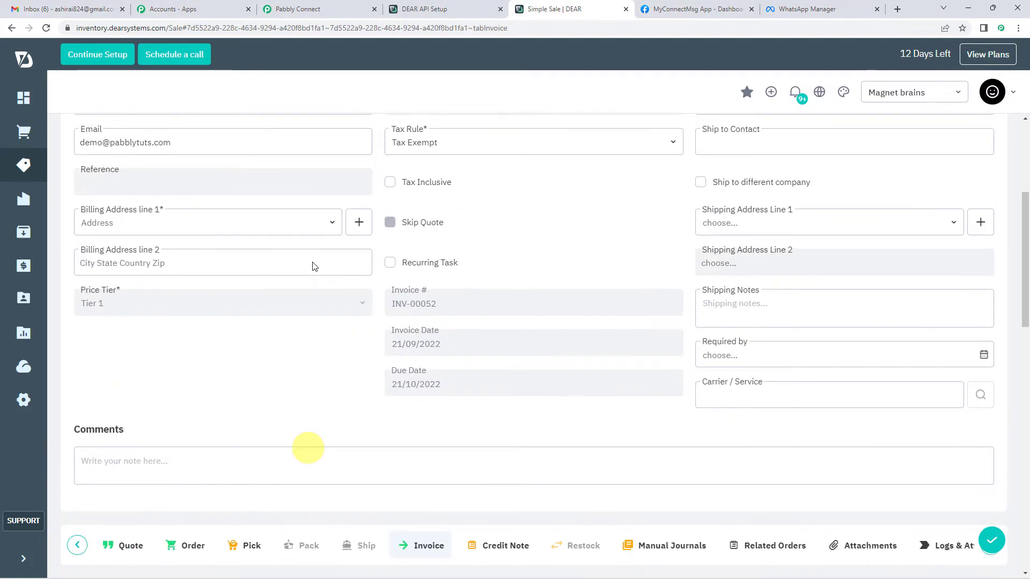
pyautogui.scroll(2, 308, 448)
pyautogui.scroll(-8, 323, 306)
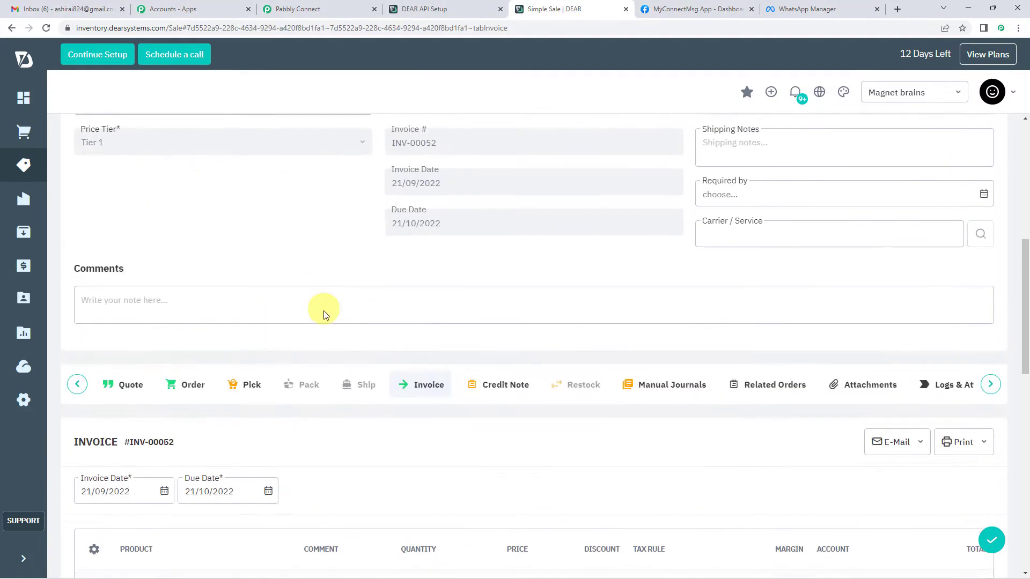
pyautogui.click(298, 8)
# Review the trigger's response fields such as SaleTaskID, OrderNumber and customer details.
pyautogui.scroll(-6, 497, 200)
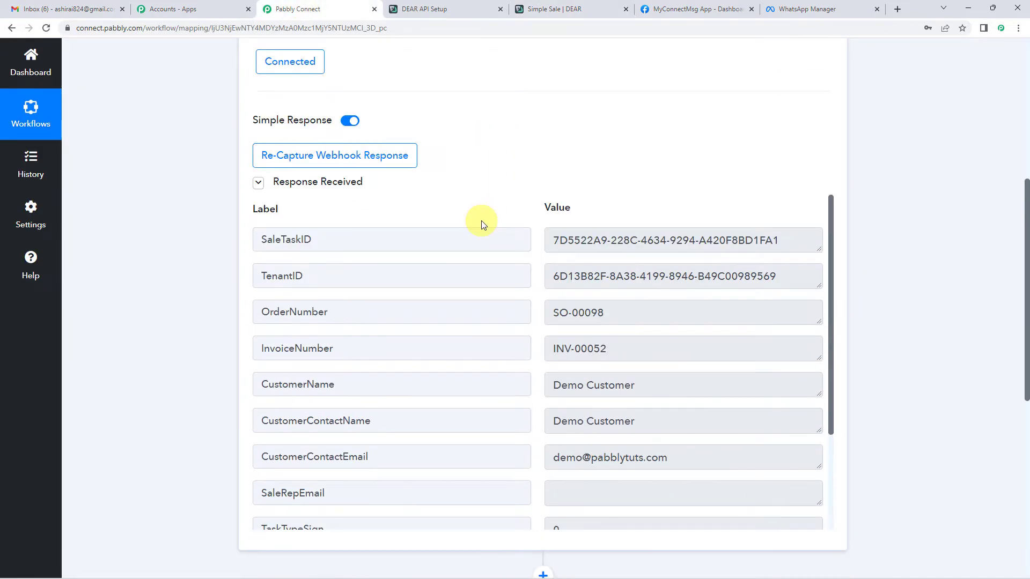
pyautogui.scroll(-1, 587, 223)
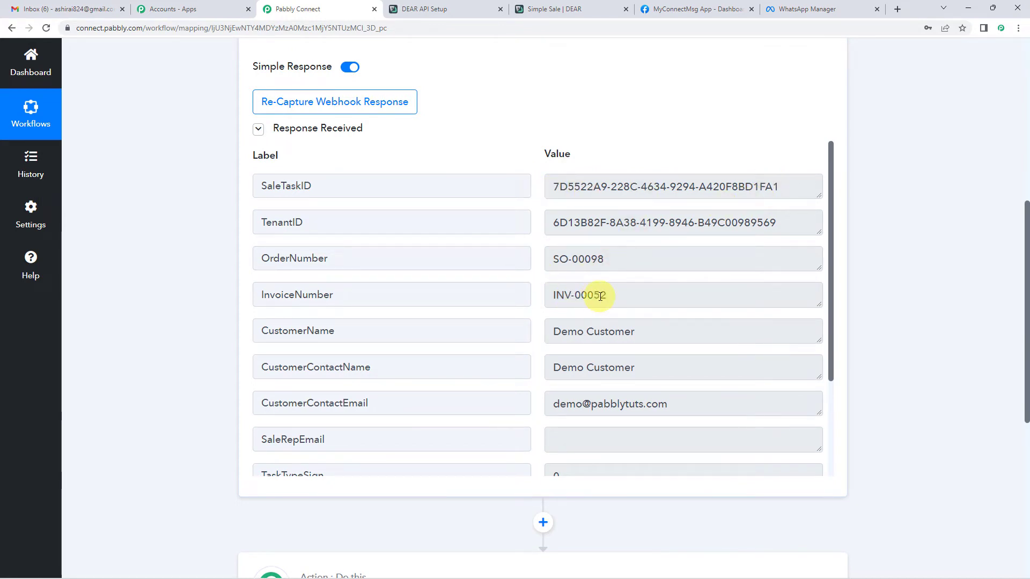
pyautogui.scroll(-1, 601, 297)
pyautogui.scroll(-2, 580, 284)
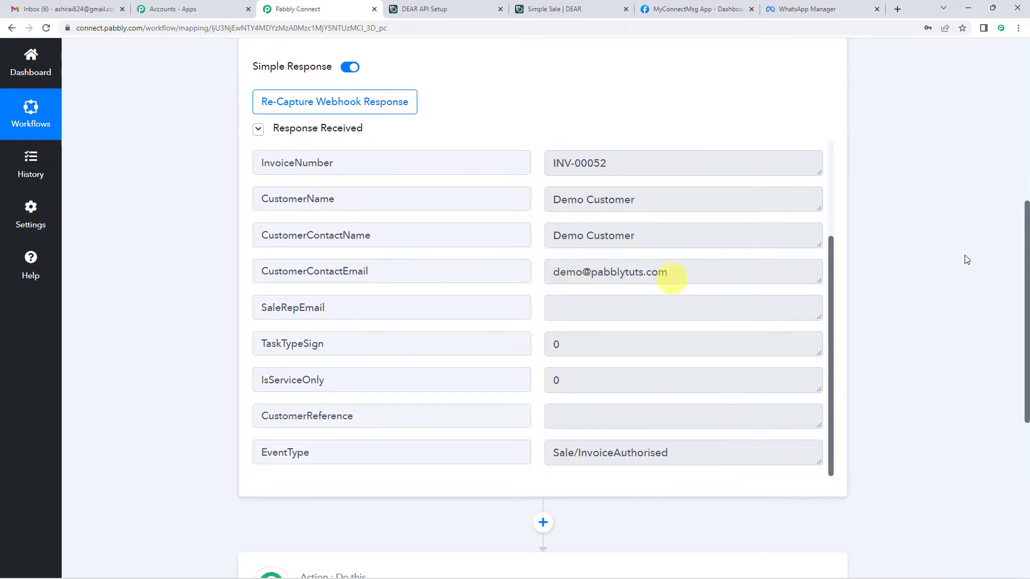
pyautogui.scroll(4, 222, 291)
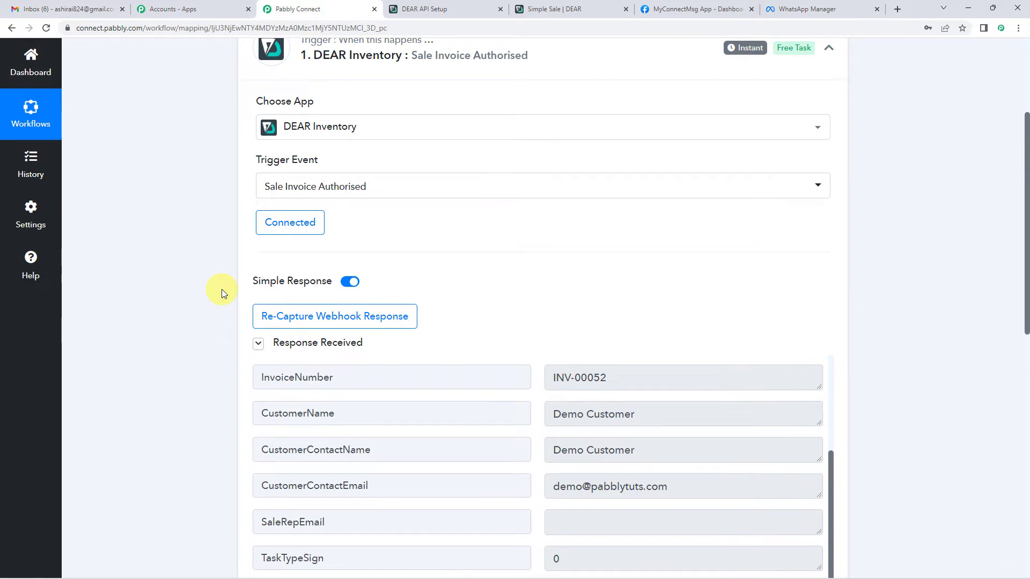
pyautogui.scroll(-8, 221, 293)
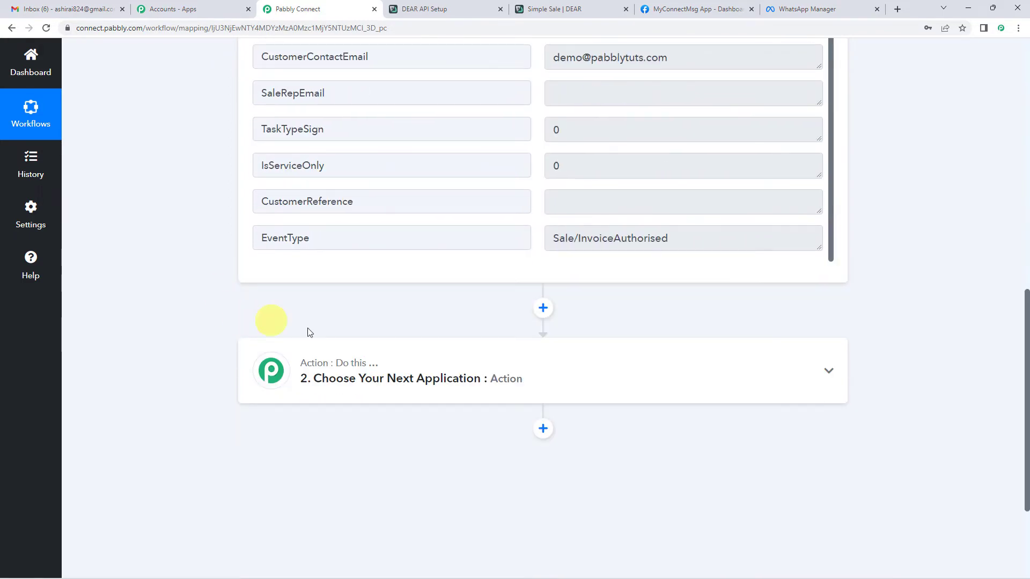
# Expand the empty action step and check InvoiceNumber INV-00052 and EventType Sale/InvoiceAuthorised.
pyautogui.click(425, 382)
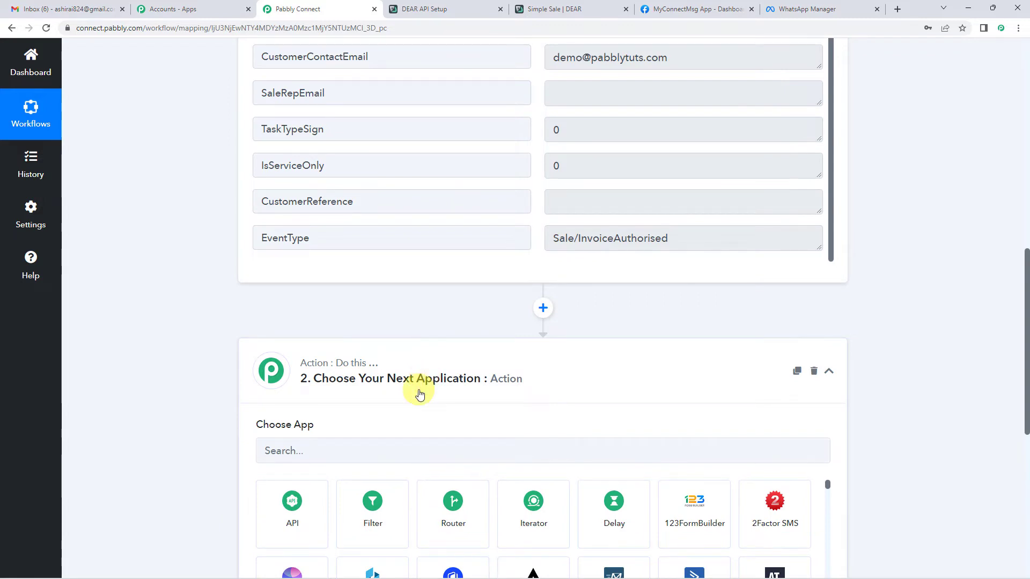
pyautogui.scroll(-1, 419, 384)
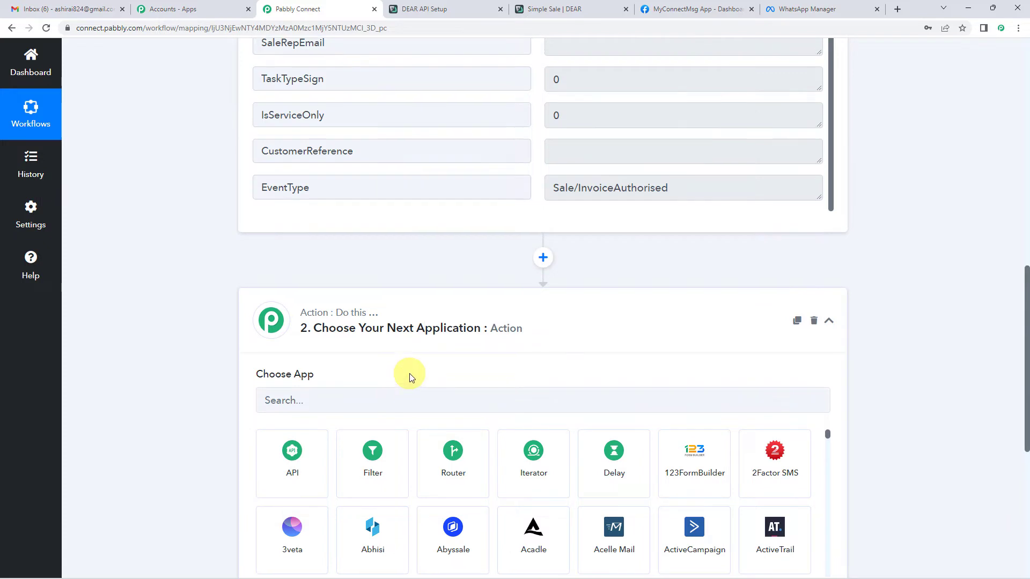
pyautogui.scroll(5, 409, 372)
pyautogui.scroll(4, 275, 342)
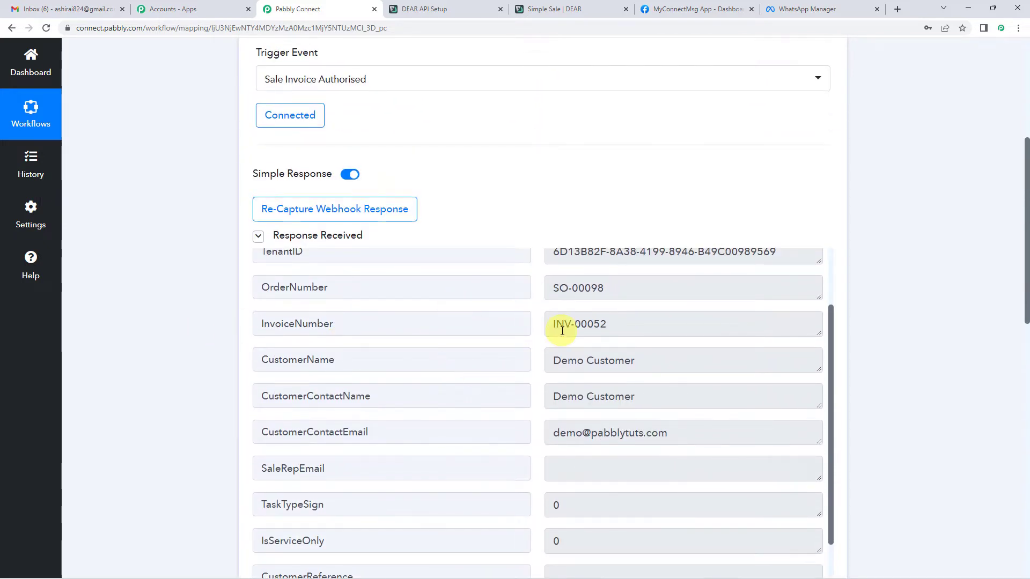
pyautogui.scroll(1, 561, 321)
pyautogui.scroll(-2, 579, 220)
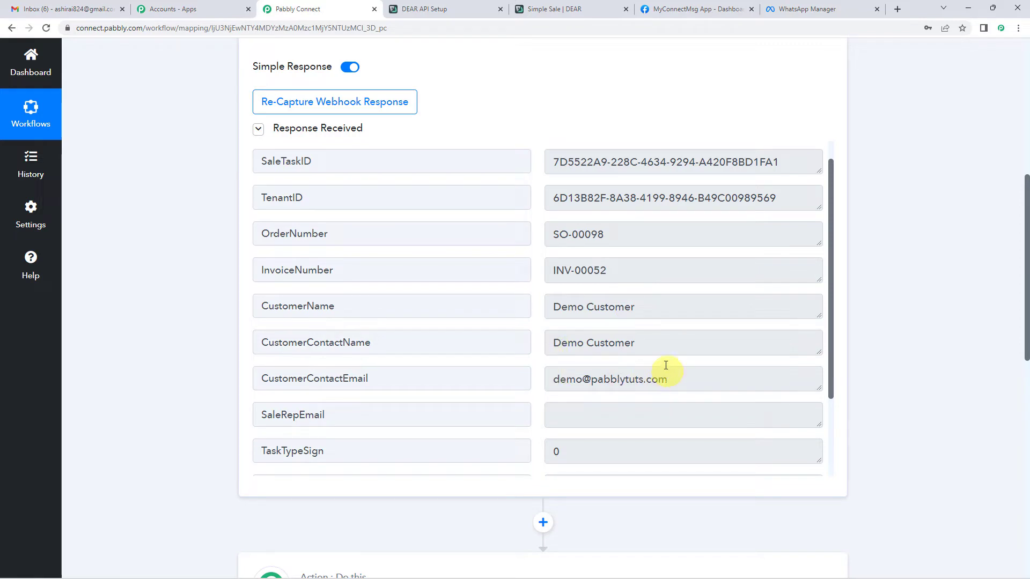
pyautogui.scroll(-2, 606, 323)
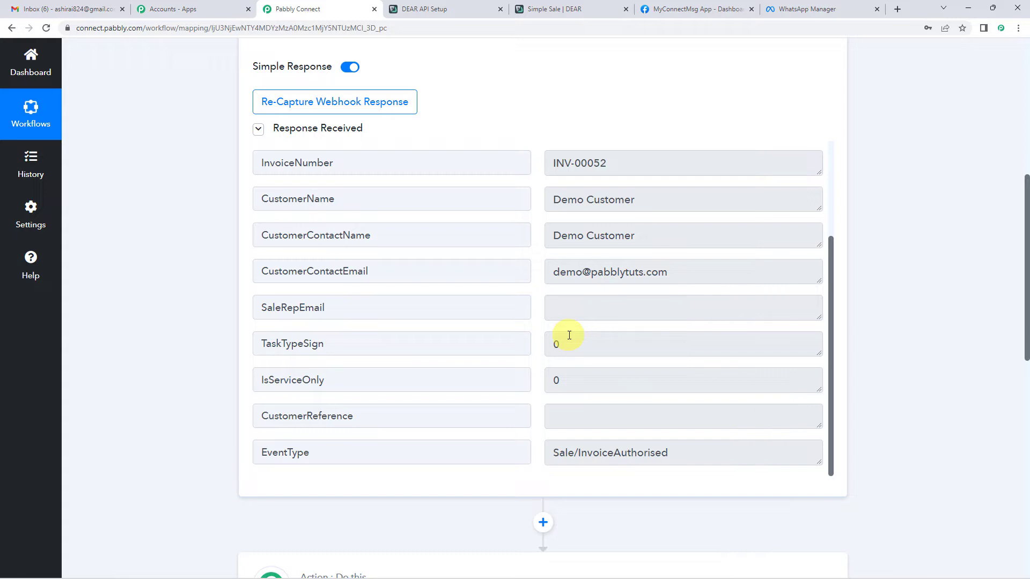
pyautogui.scroll(-4, 569, 336)
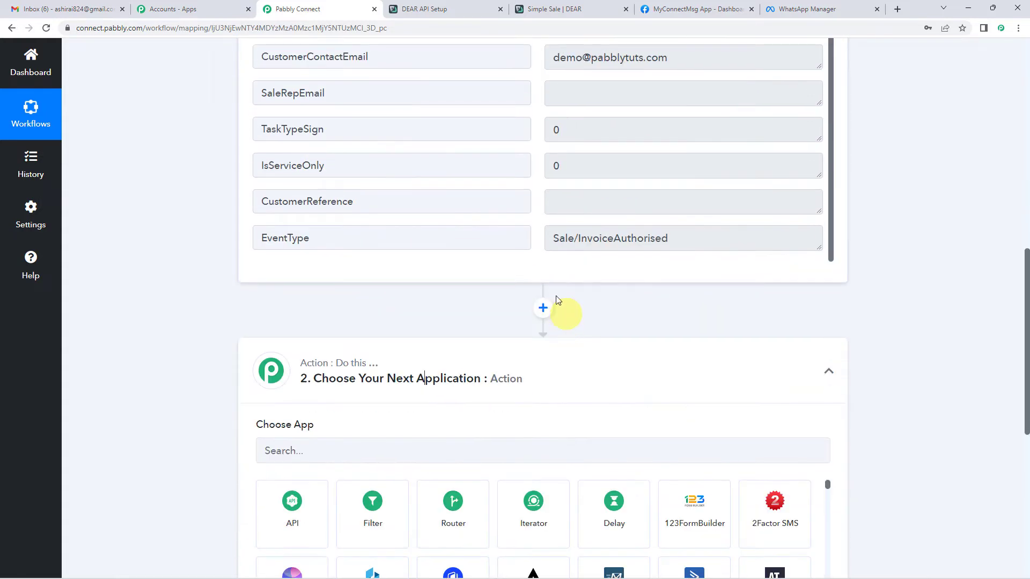
# Add an action step after the trigger and pick DEAR Inventory as its app.
pyautogui.click(541, 311)
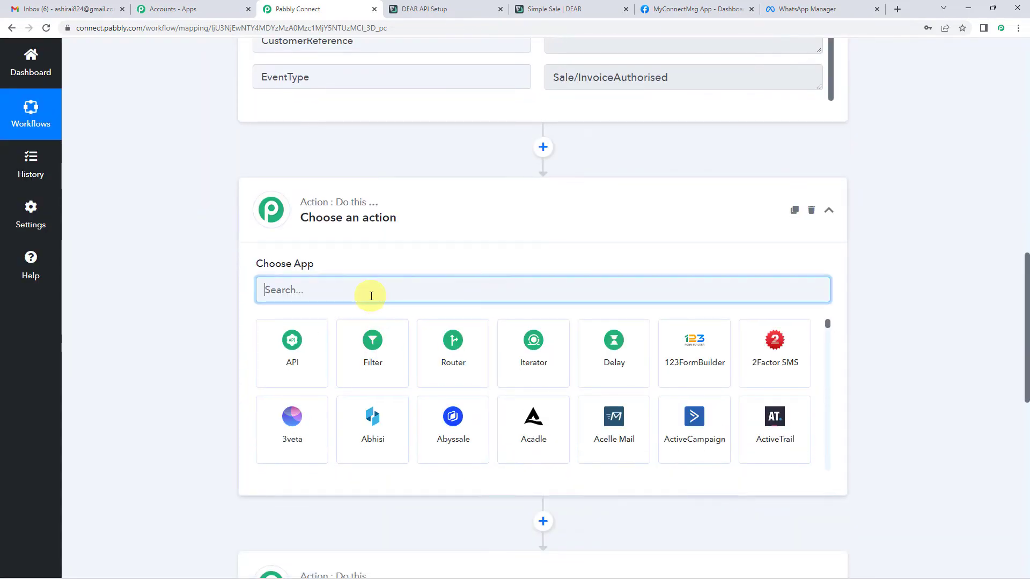
pyautogui.write('deaer')
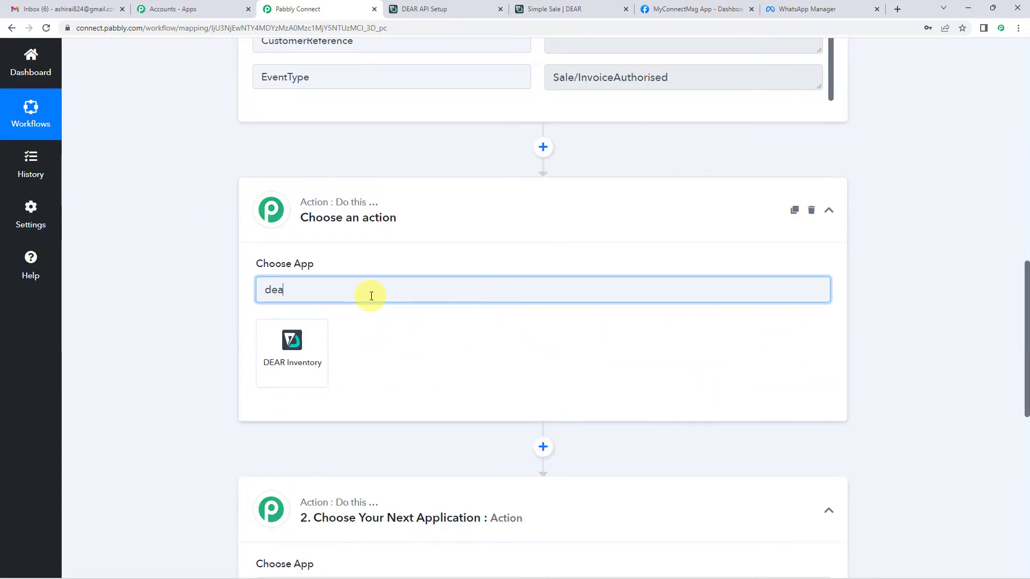
pyautogui.press('BackSpace')
pyautogui.press('BackSpace')
pyautogui.click(310, 349)
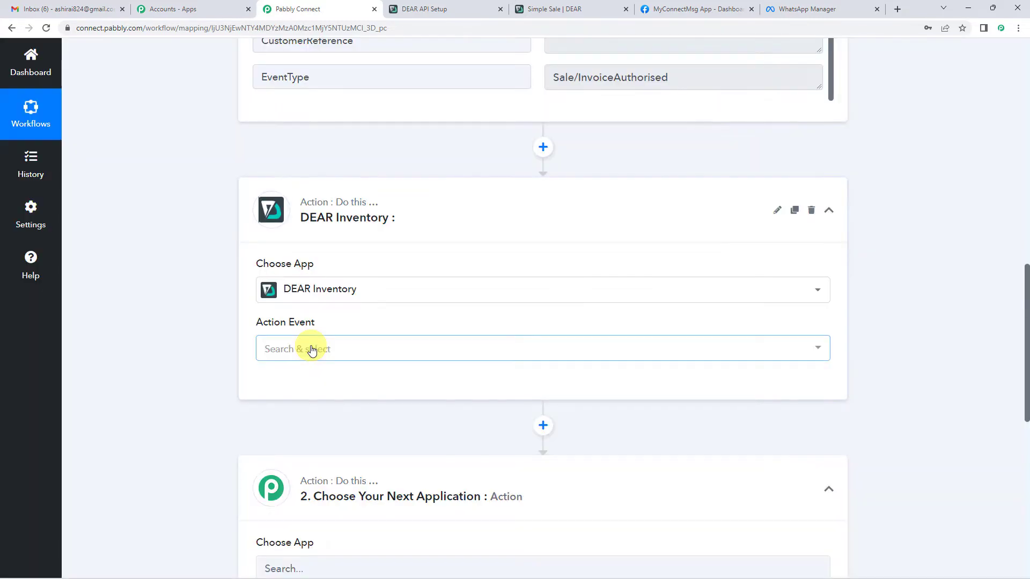
# Set the action event to Find Customer and save it with the existing DEAR Inventory #16 connection.
pyautogui.click(415, 348)
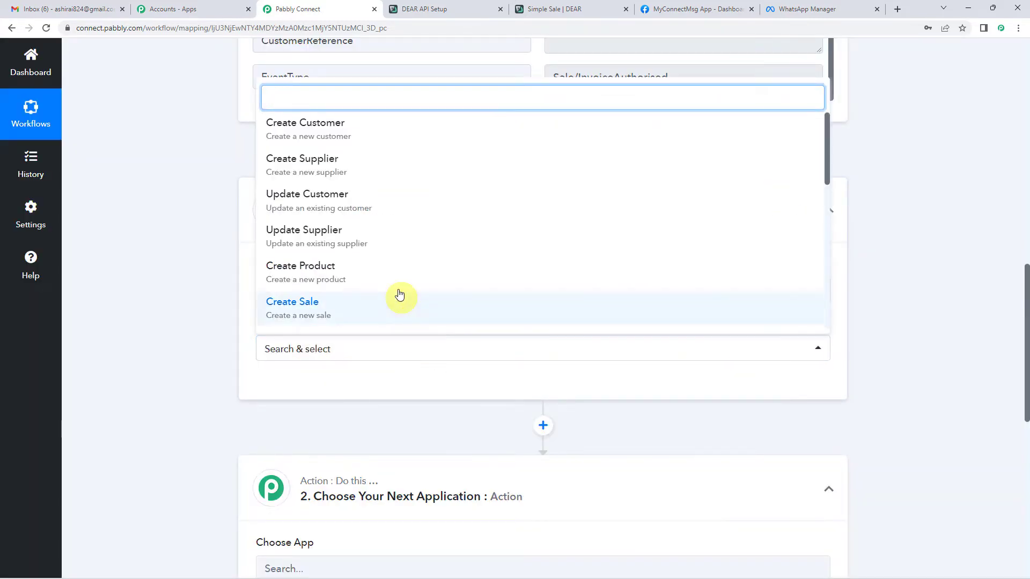
pyautogui.scroll(-2, 397, 284)
pyautogui.scroll(-2, 386, 246)
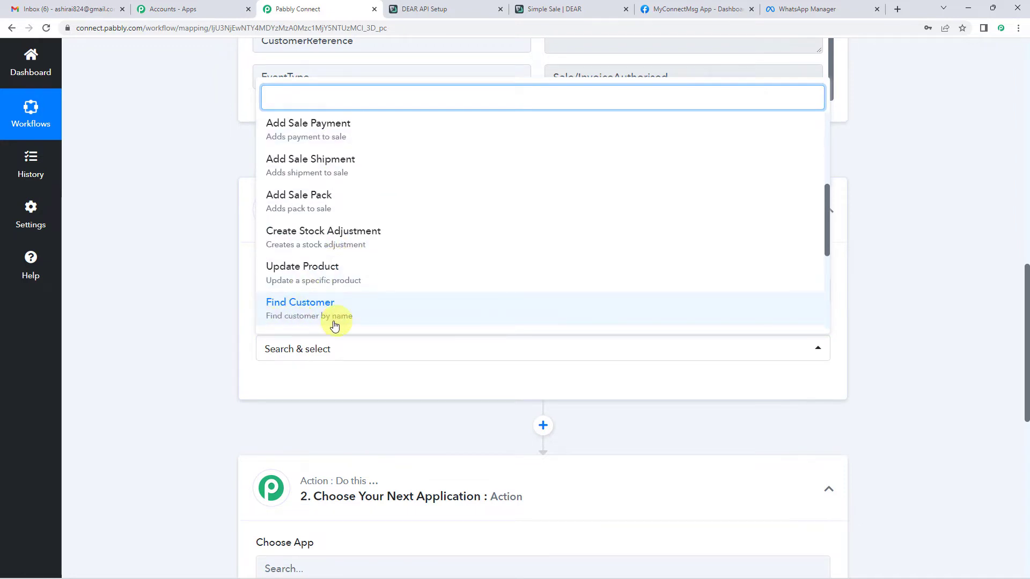
pyautogui.click(318, 313)
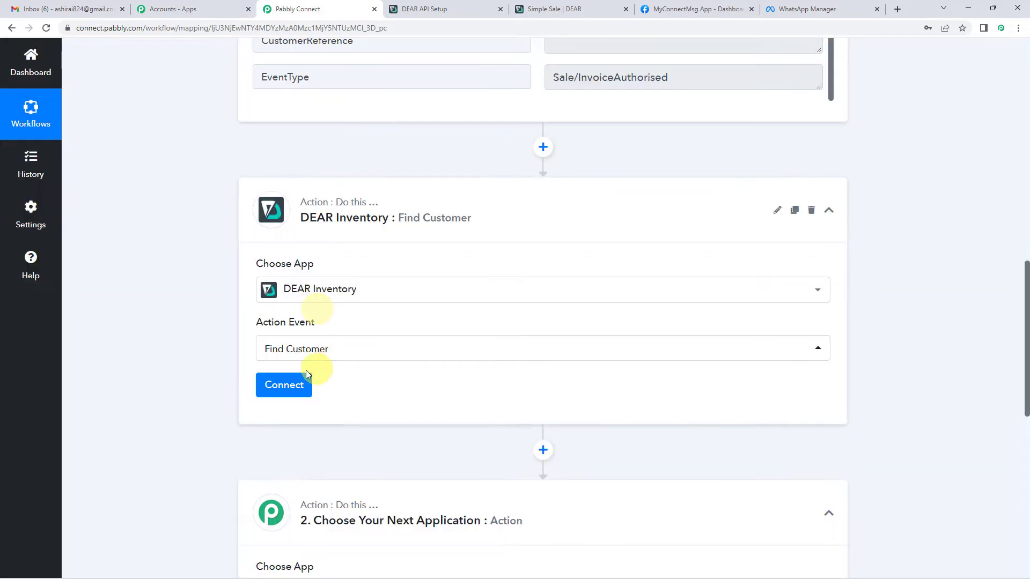
pyautogui.click(287, 386)
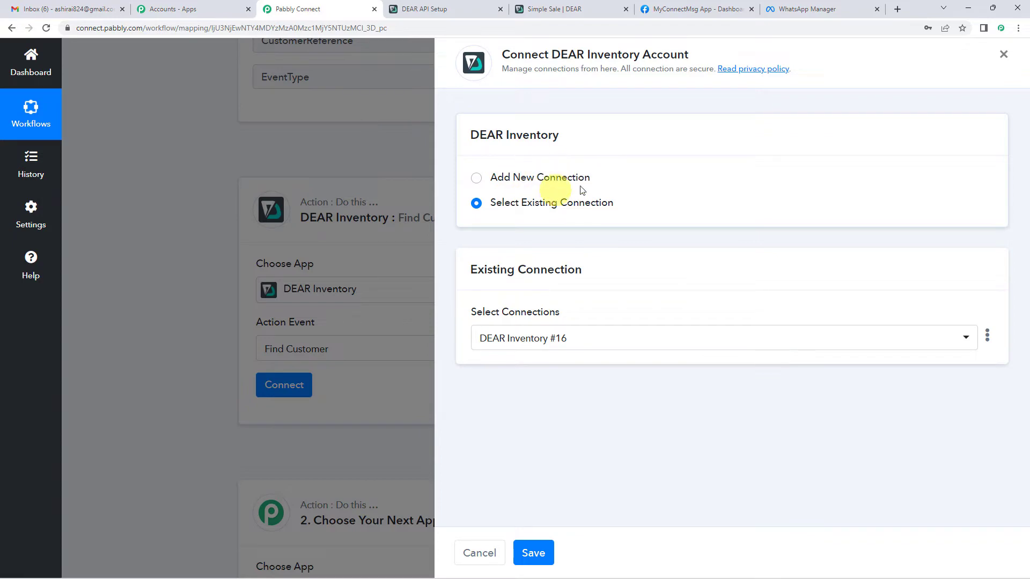
pyautogui.click(541, 547)
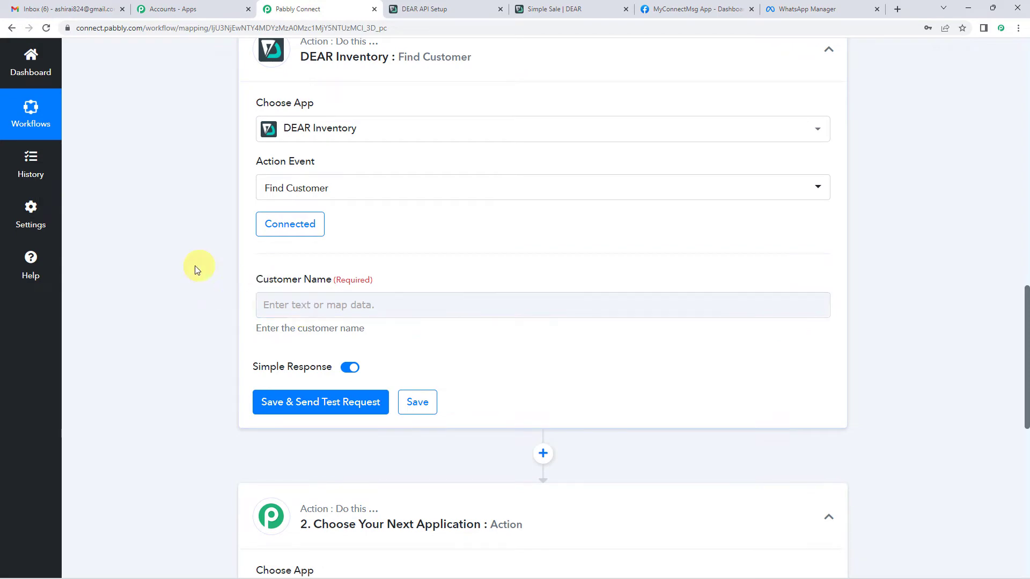
pyautogui.scroll(10, 195, 266)
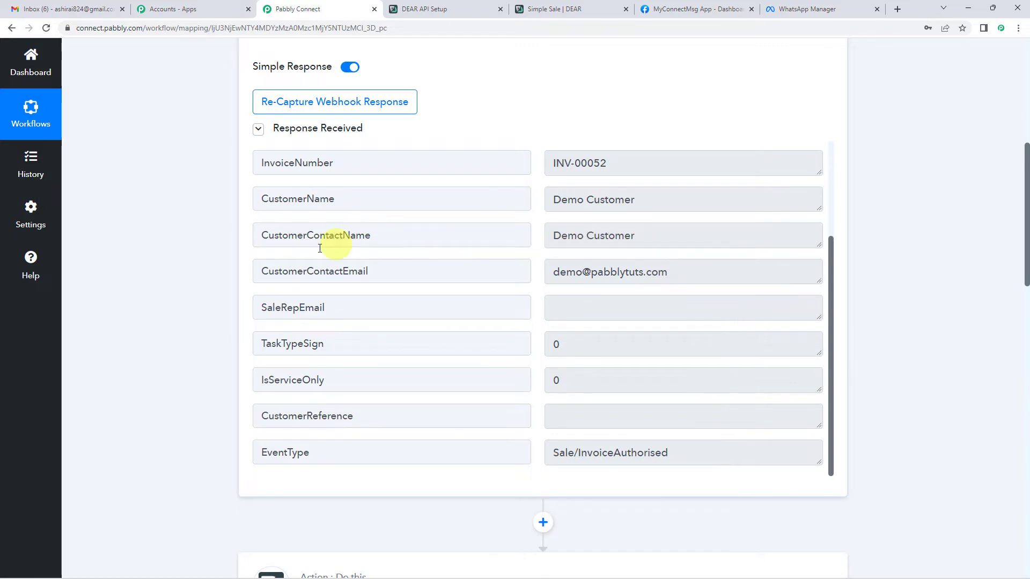
pyautogui.scroll(-10, 146, 327)
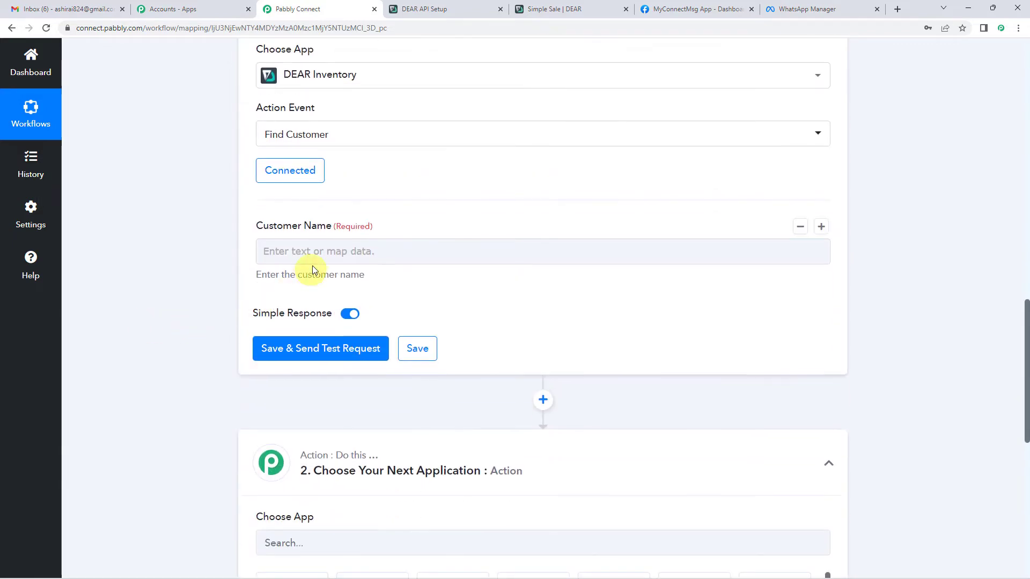
# Map the trigger's CustomerName into Customer Name and run a test lookup.
pyautogui.click(320, 252)
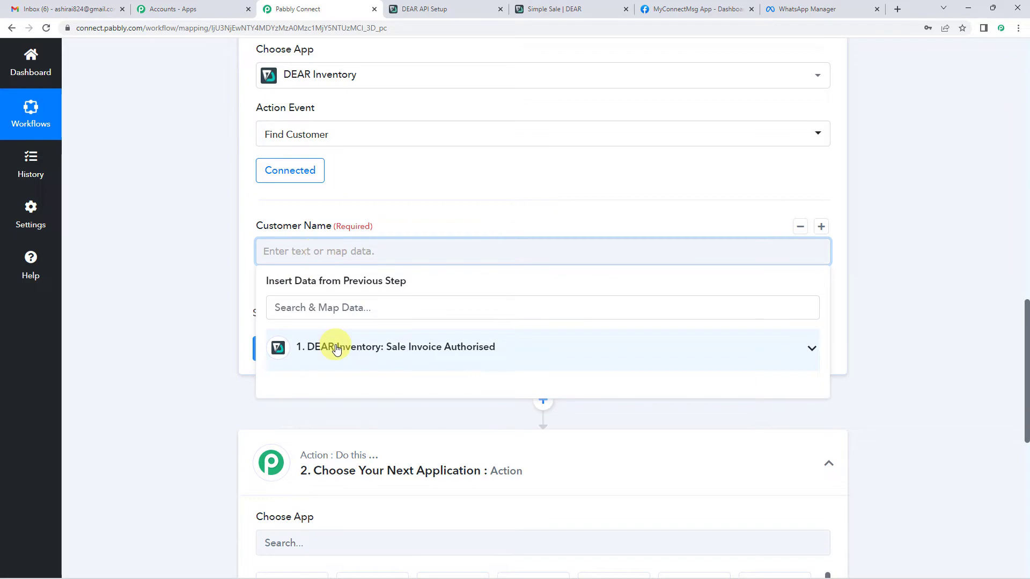
pyautogui.click(337, 349)
pyautogui.scroll(-1, 373, 326)
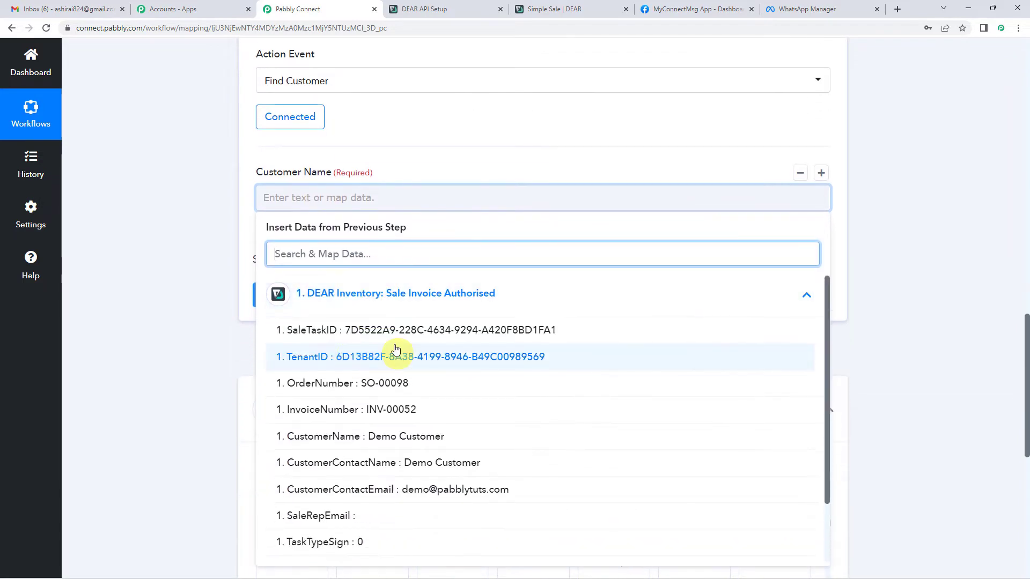
pyautogui.click(398, 437)
pyautogui.click(205, 253)
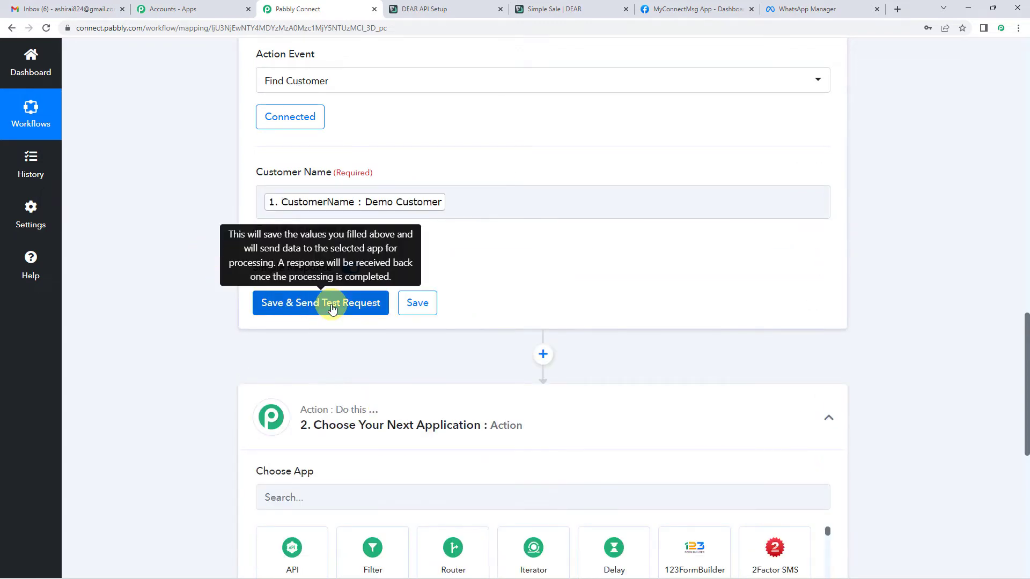
pyautogui.click(333, 310)
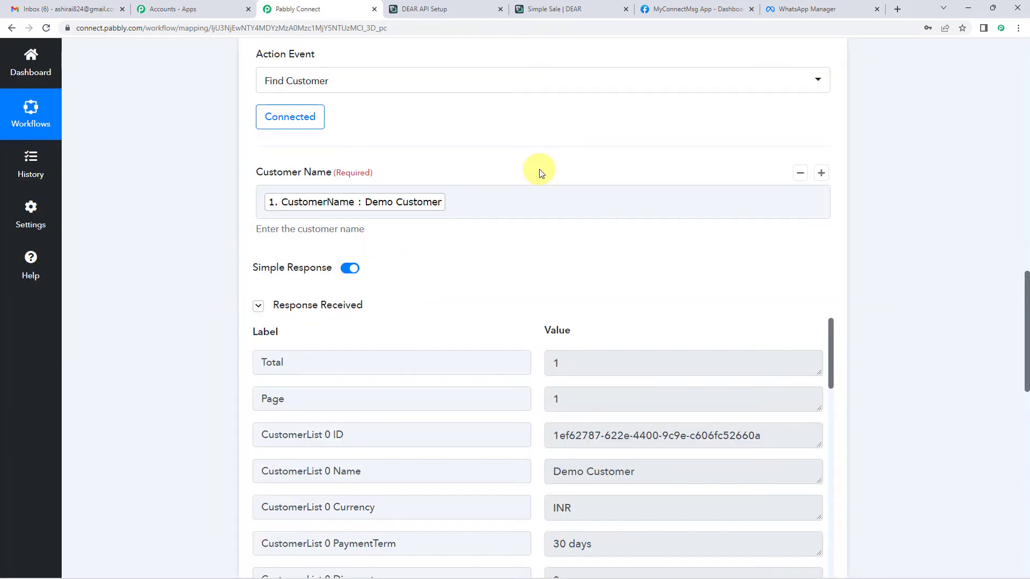
# Review the returned customer record, selecting the INR currency and the contact phone number.
pyautogui.scroll(-1, 545, 245)
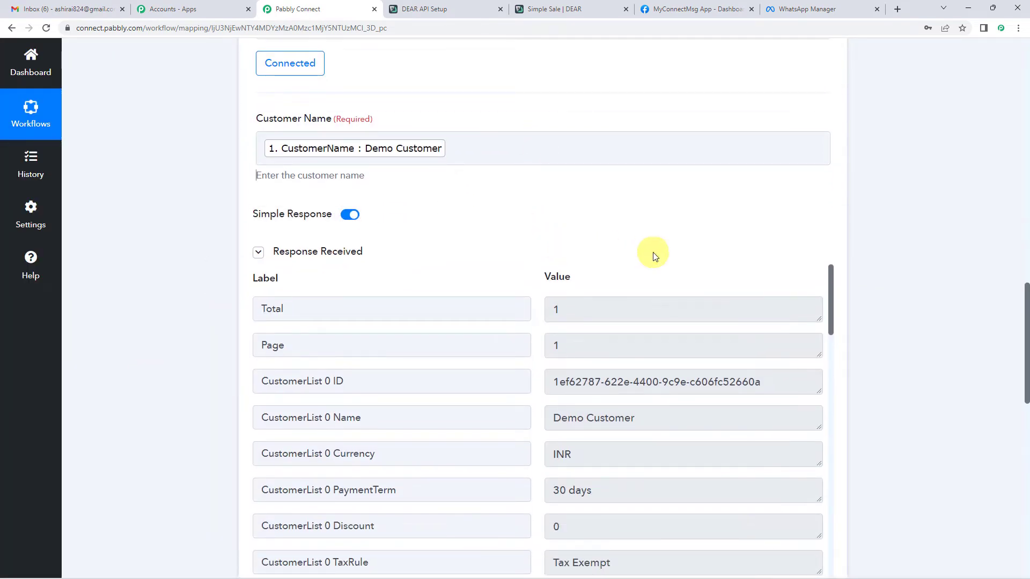
pyautogui.scroll(-2, 542, 232)
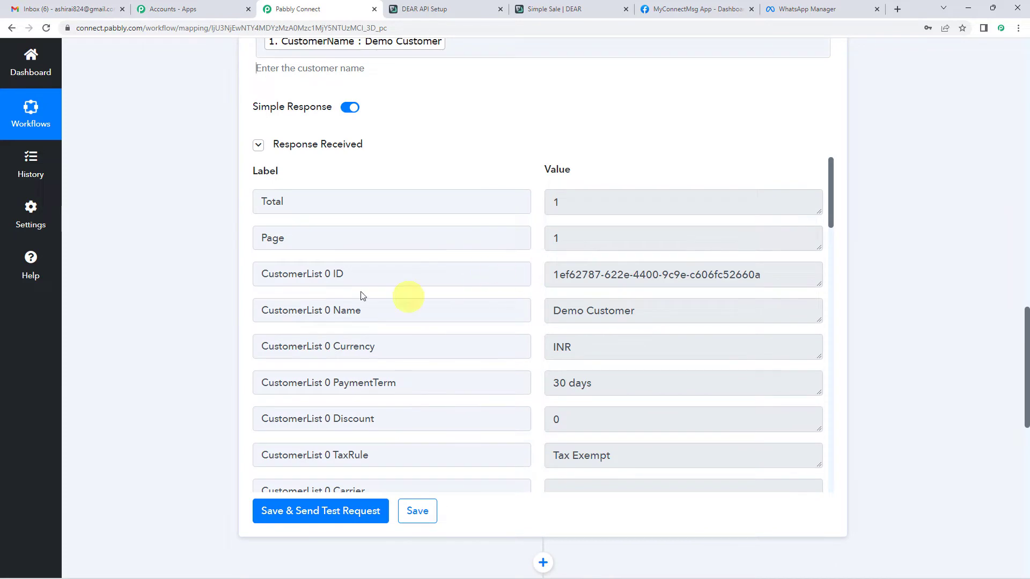
pyautogui.scroll(2, 322, 258)
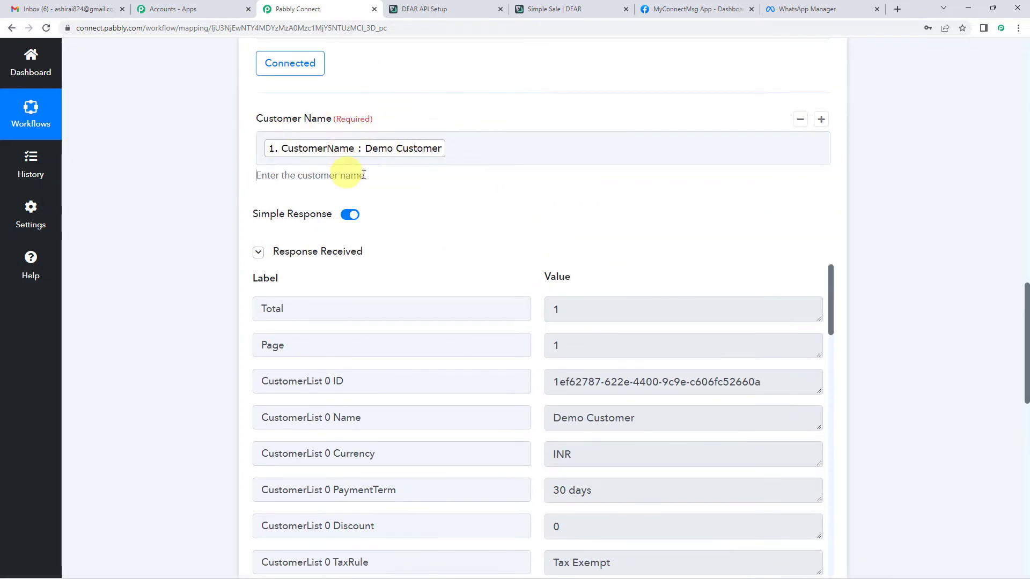
pyautogui.click(349, 149)
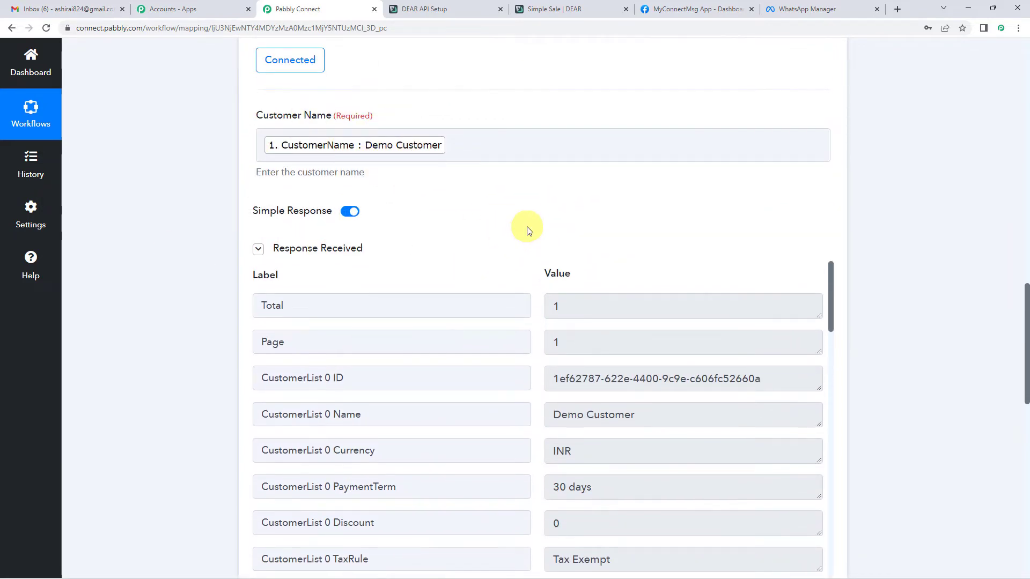
pyautogui.scroll(-4, 526, 227)
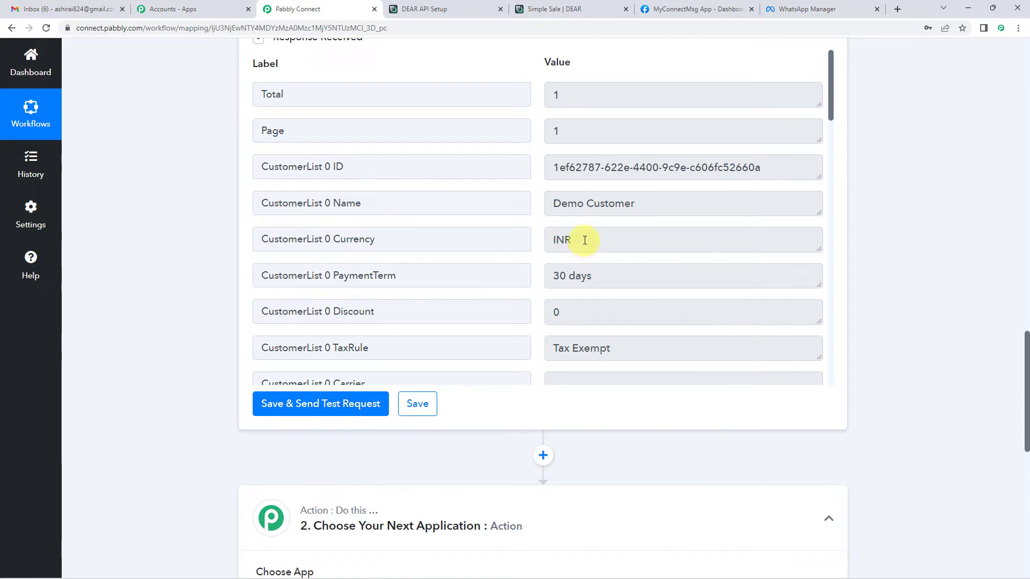
pyautogui.click(561, 239)
pyautogui.doubleClick(561, 240)
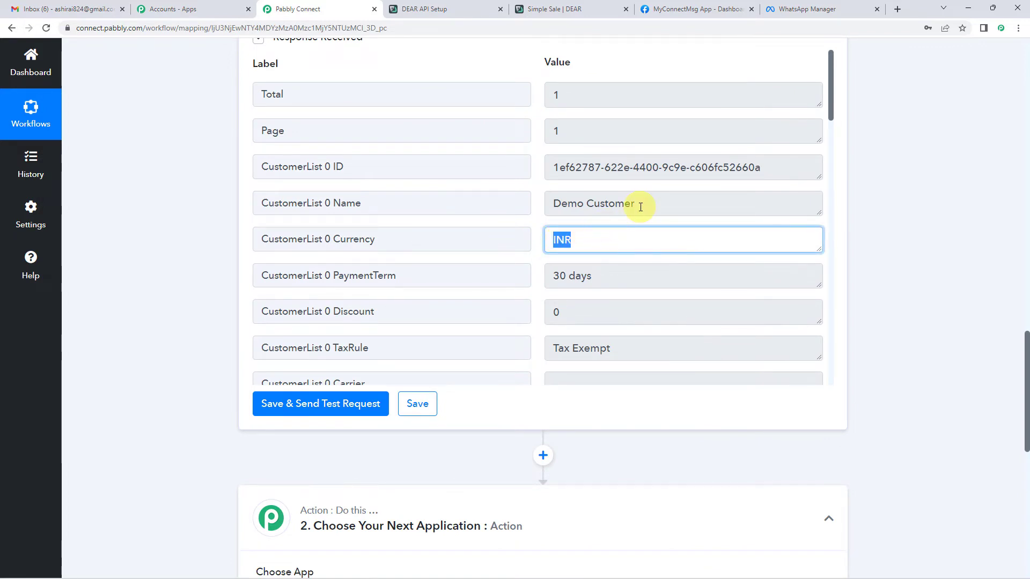
pyautogui.scroll(-2, 556, 214)
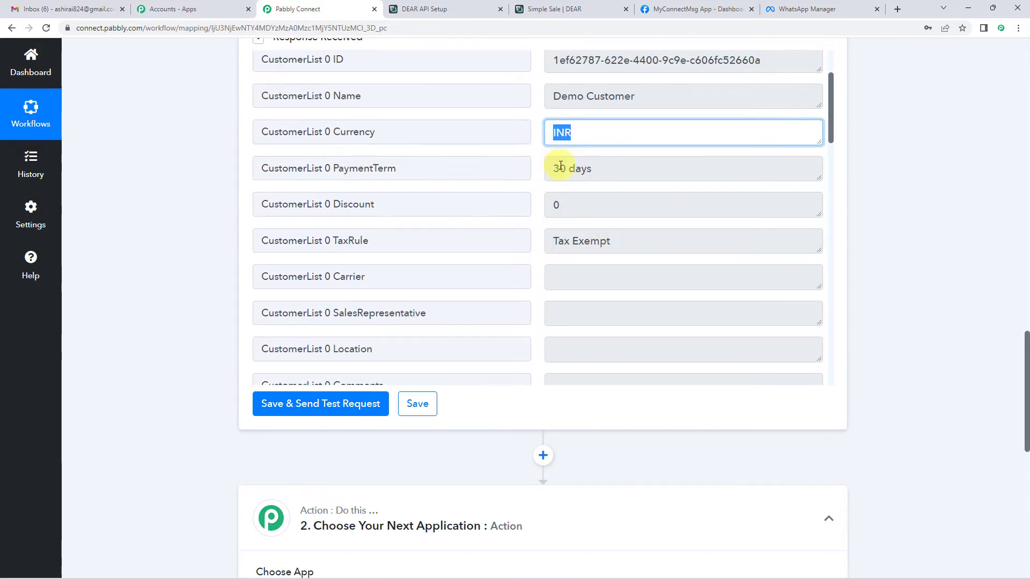
pyautogui.moveTo(561, 166); pyautogui.dragTo(612, 166)
pyautogui.scroll(-4, 615, 173)
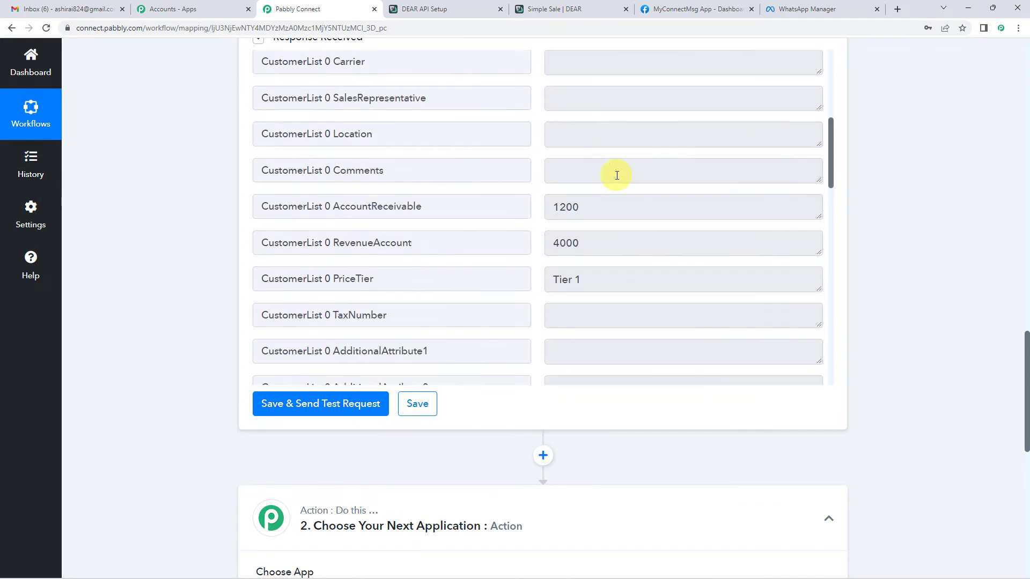
pyautogui.scroll(-14, 573, 233)
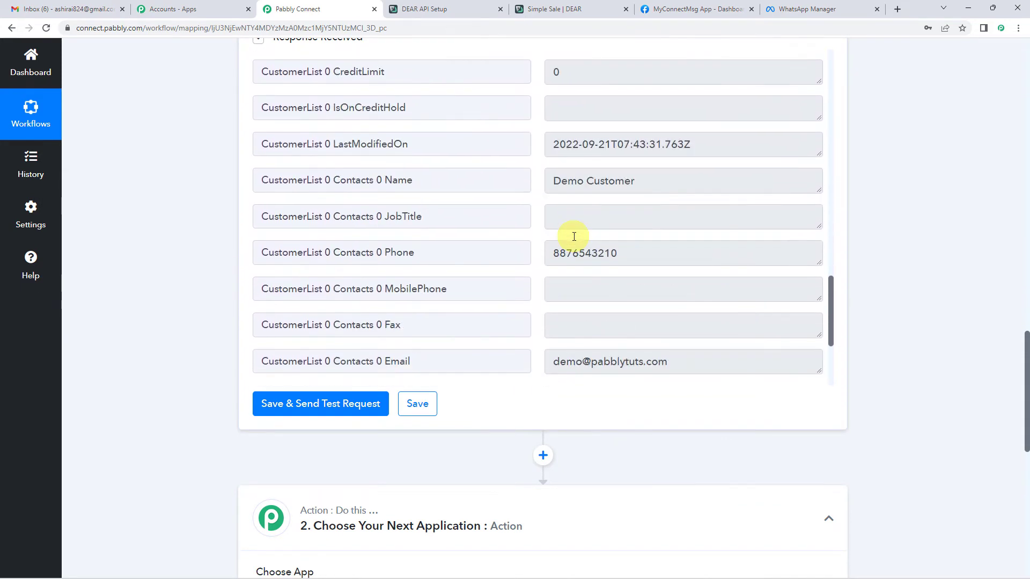
pyautogui.moveTo(553, 248); pyautogui.dragTo(632, 251)
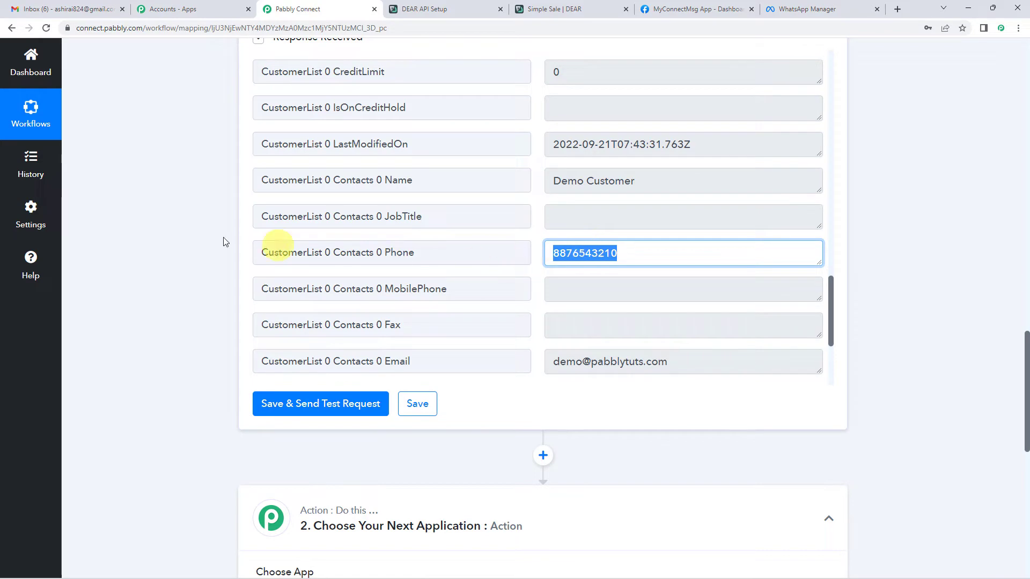
pyautogui.scroll(-7, 206, 245)
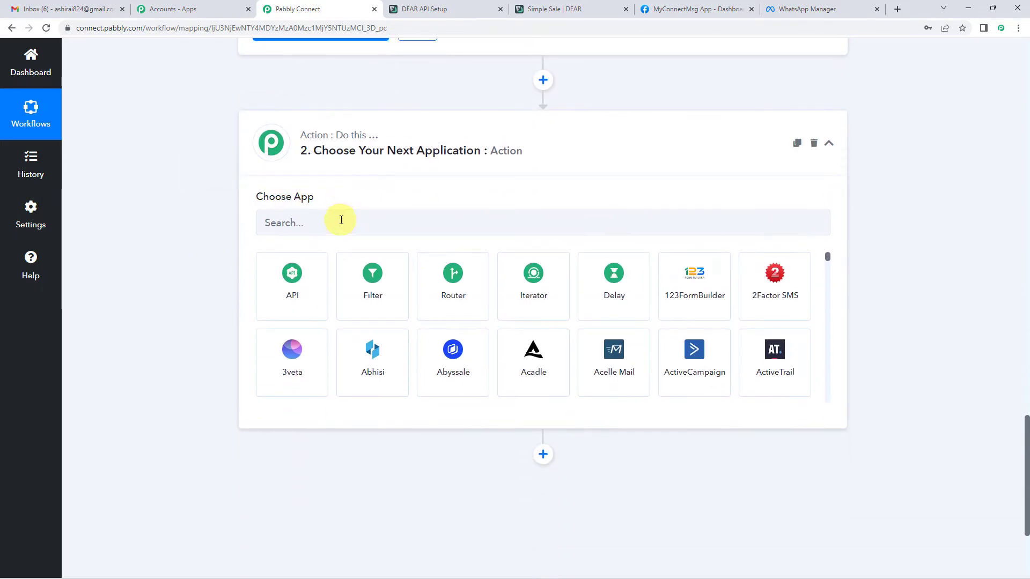
# Add a WhatsApp Cloud API action set to Send Template Message and begin connecting the account.
pyautogui.click(340, 221)
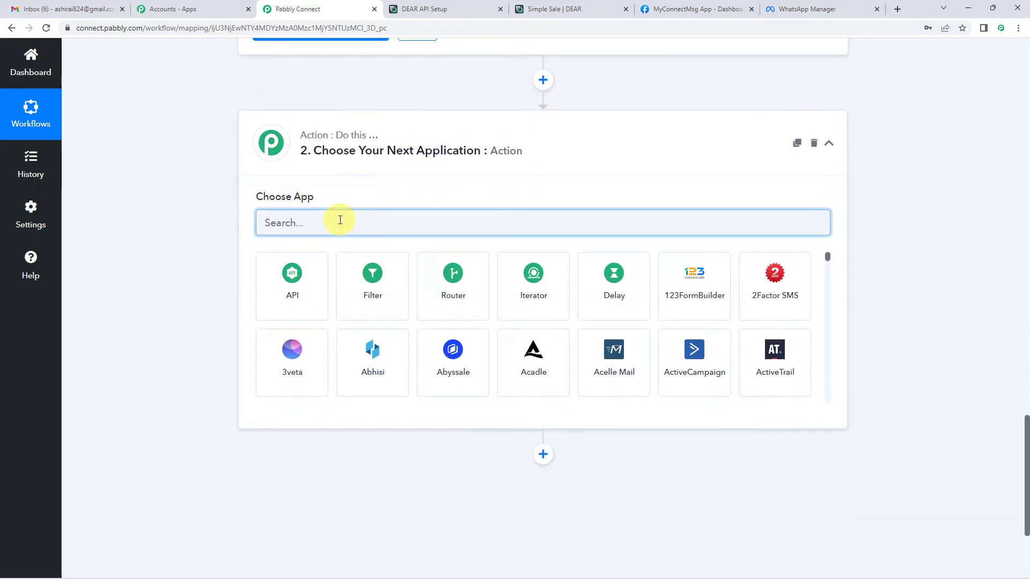
pyautogui.write('what')
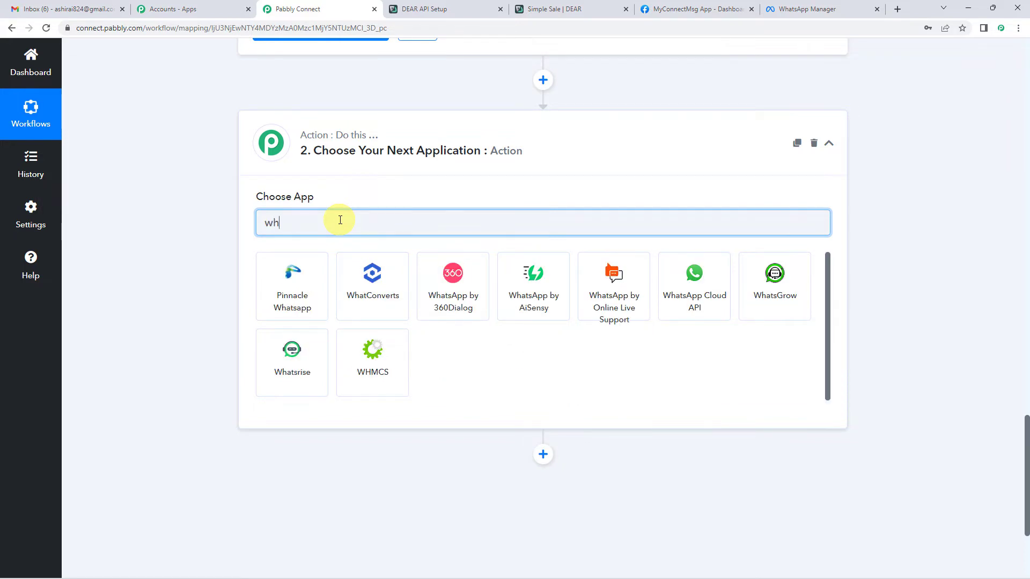
pyautogui.write('sApp Cloud API')
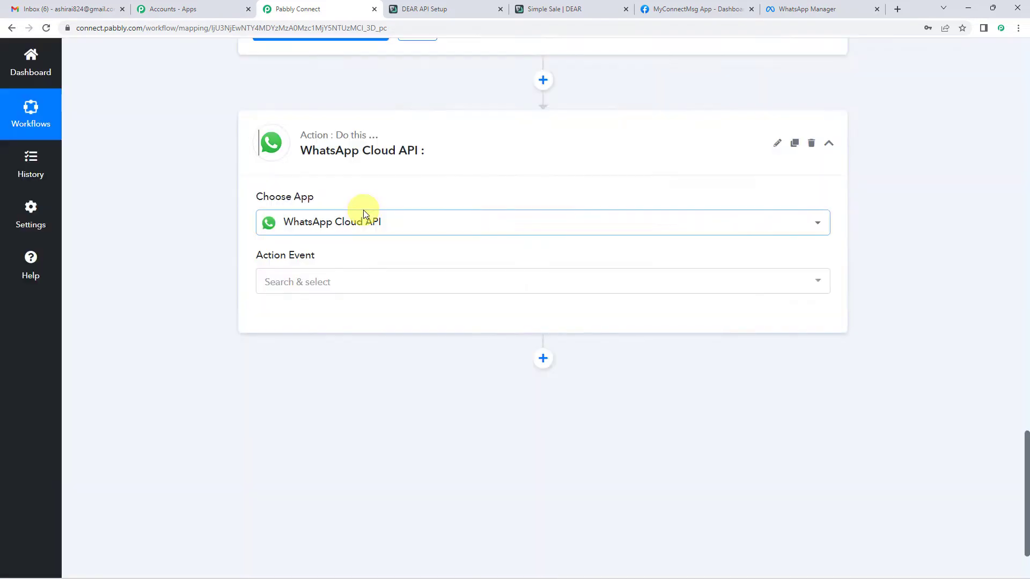
pyautogui.scroll(-2, 363, 211)
pyautogui.click(329, 192)
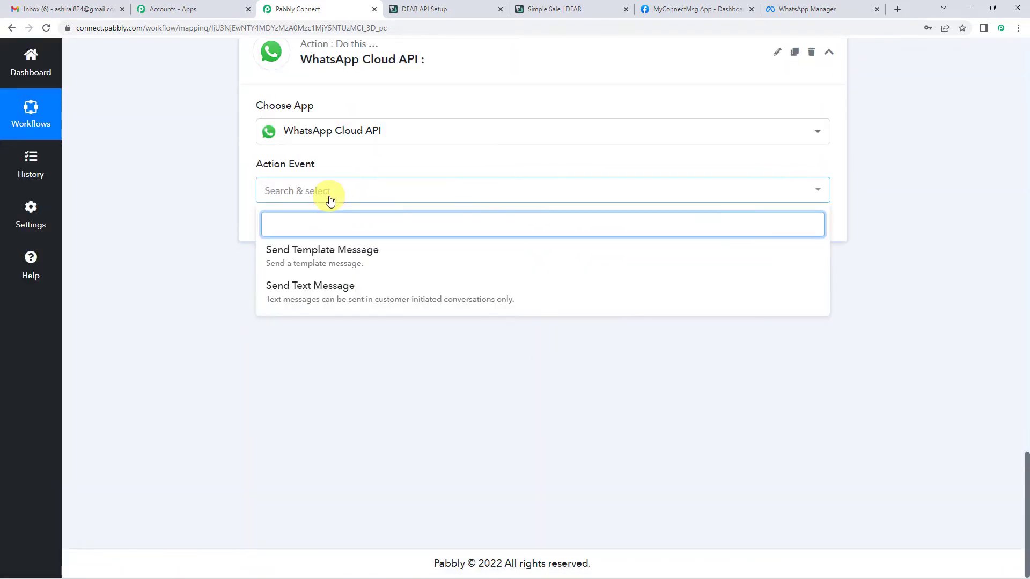
pyautogui.click(311, 261)
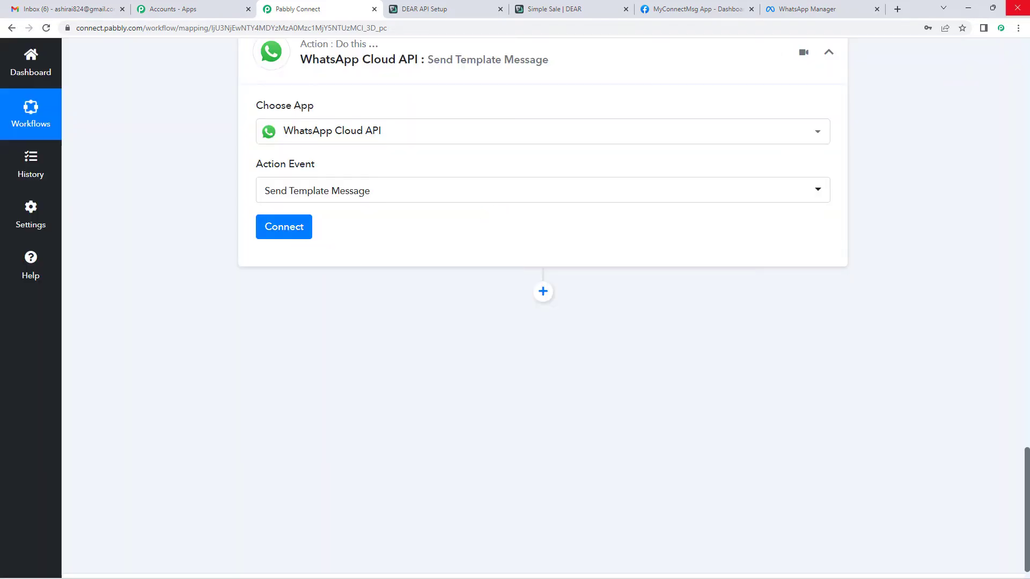
pyautogui.click(284, 227)
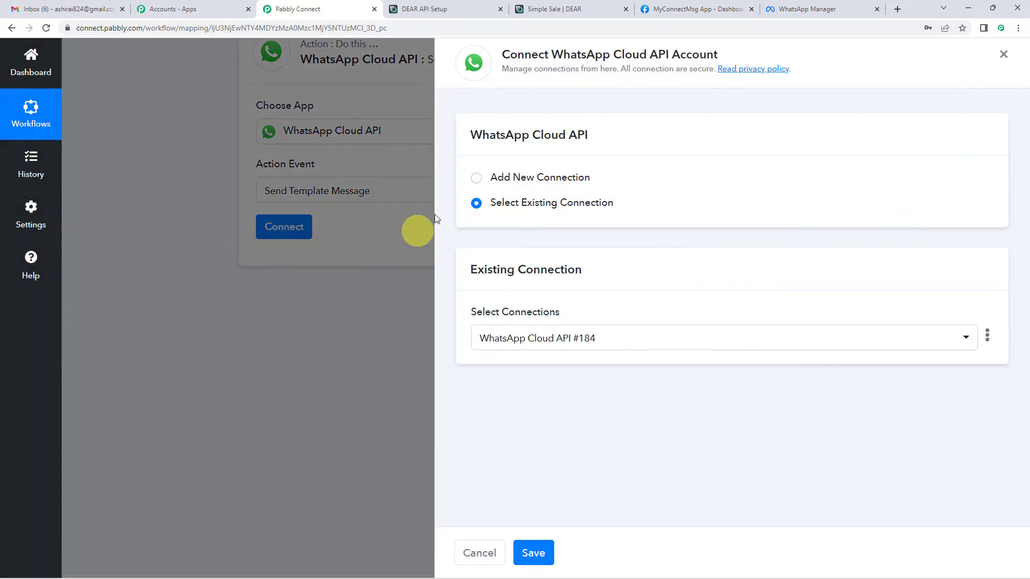
# Create the blank WhatsApp Cloud API #185 connection, then bring up the MyConnectMsg App dashboard.
pyautogui.click(477, 178)
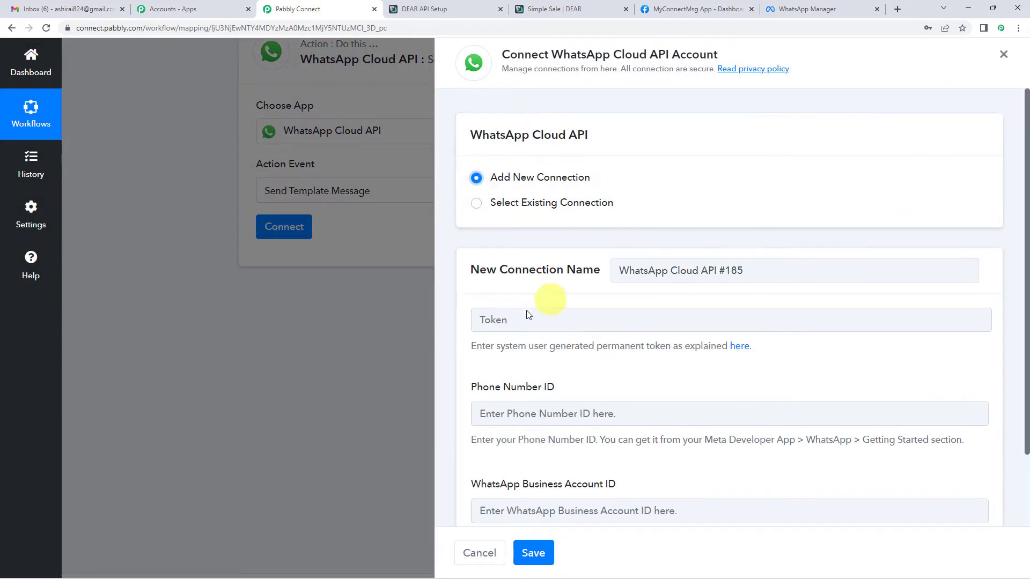
pyautogui.scroll(-1, 503, 313)
pyautogui.scroll(-2, 502, 313)
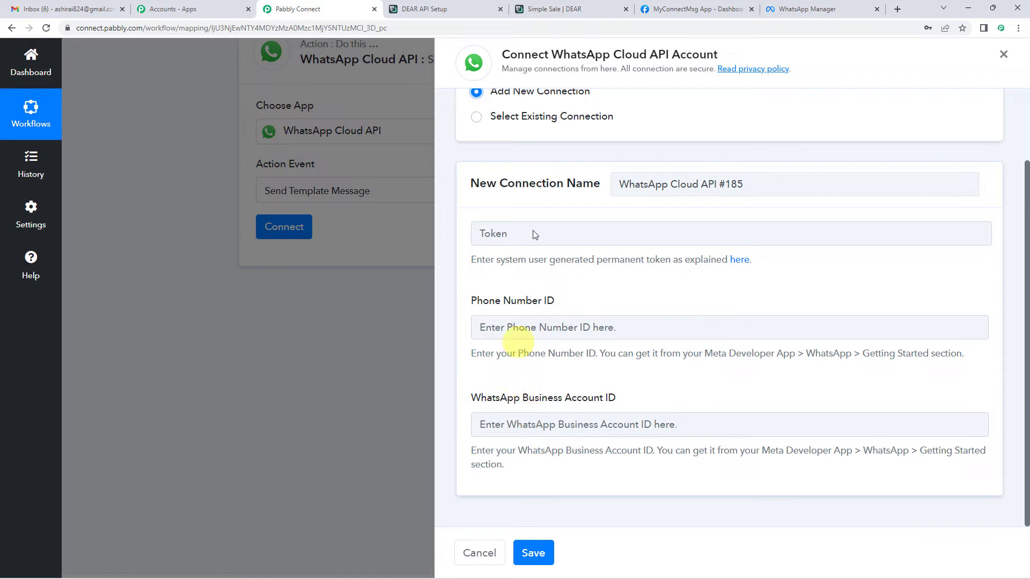
pyautogui.click(673, 4)
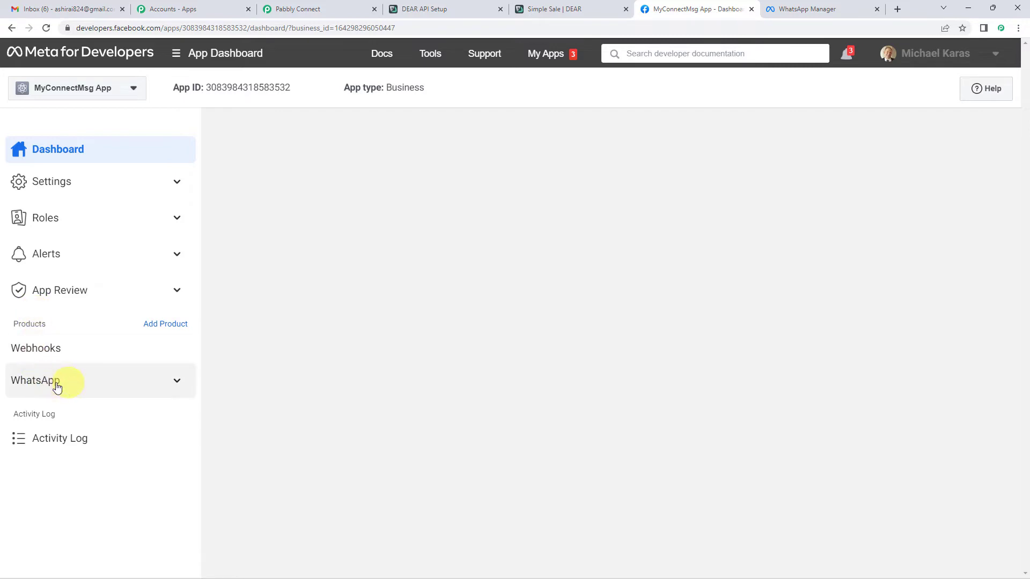
# Copy the temporary access token from WhatsApp Getting Started into Pabbly's Token field.
pyautogui.click(177, 383)
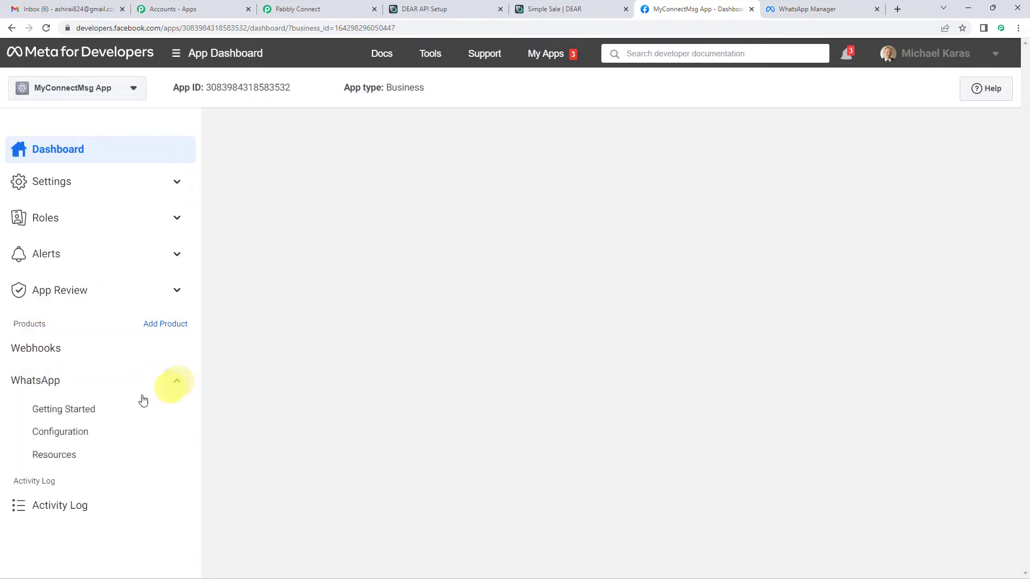
pyautogui.click(85, 417)
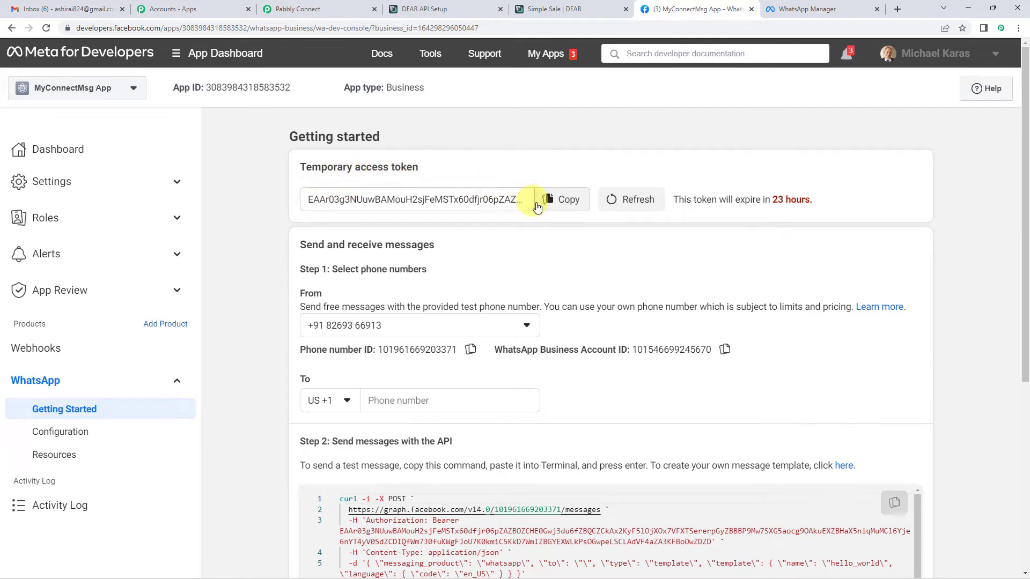
pyautogui.click(554, 208)
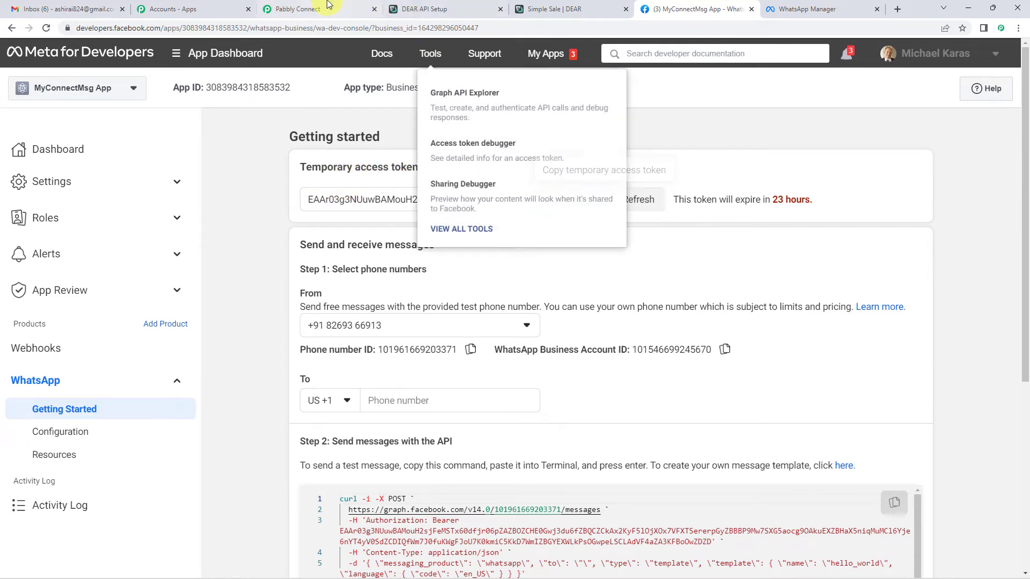
pyautogui.click(314, 9)
pyautogui.click(539, 232)
pyautogui.hotkey('ctrl', 'v')
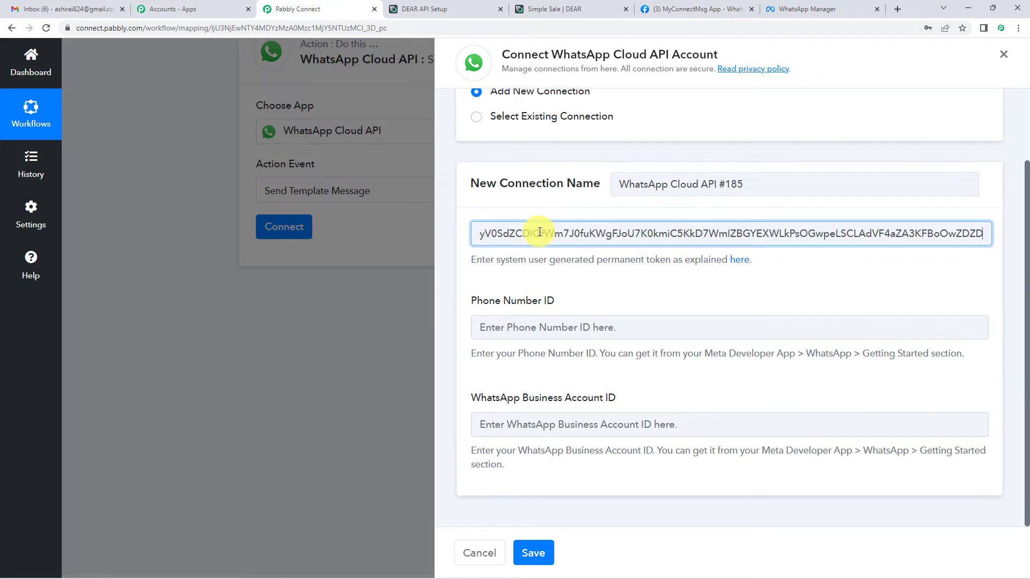
# Copy the Phone number ID from Meta's Getting Started page.
pyautogui.click(655, 7)
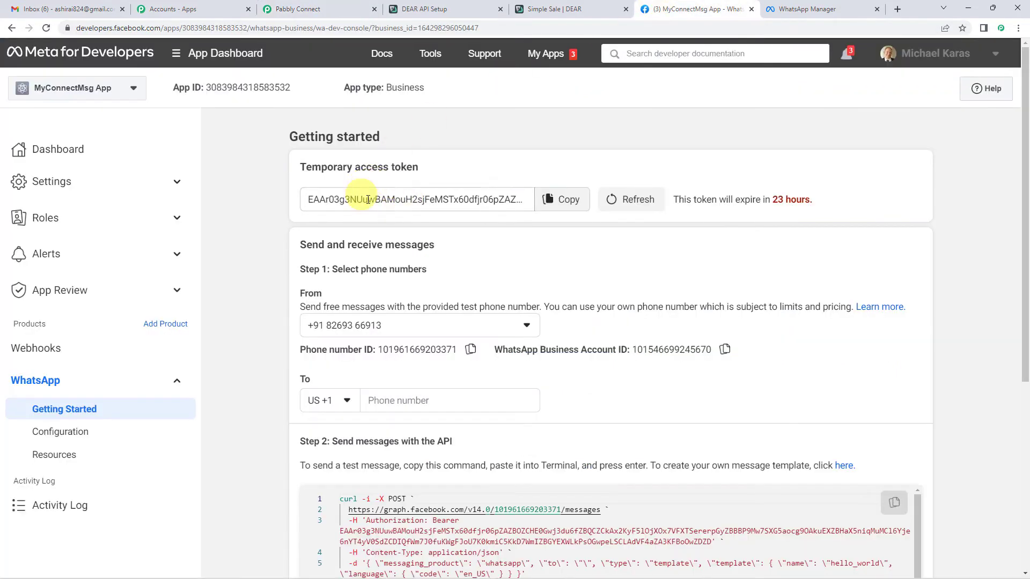
pyautogui.moveTo(337, 167); pyautogui.dragTo(401, 167)
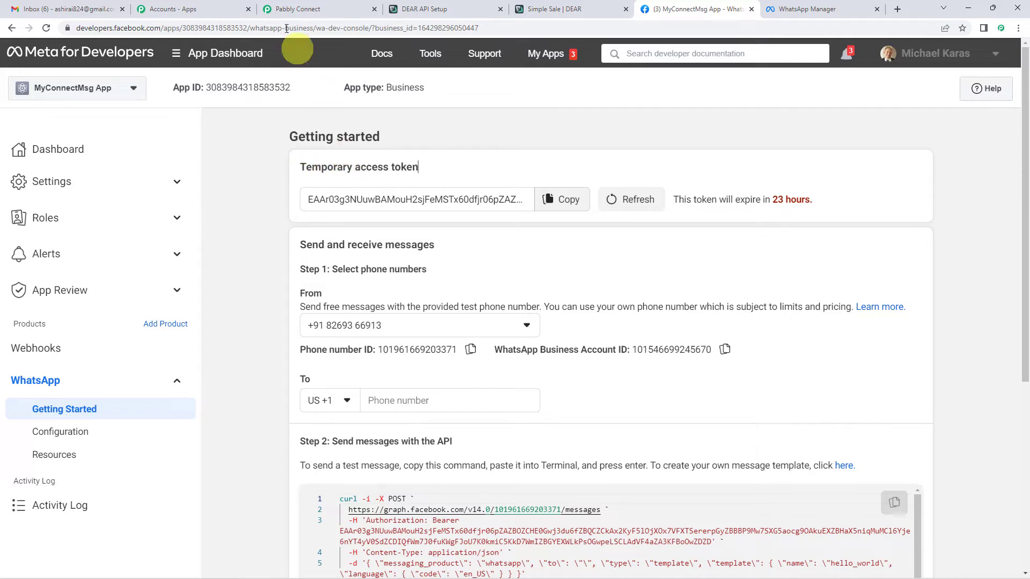
pyautogui.scroll(-1, 367, 198)
pyautogui.scroll(-2, 367, 197)
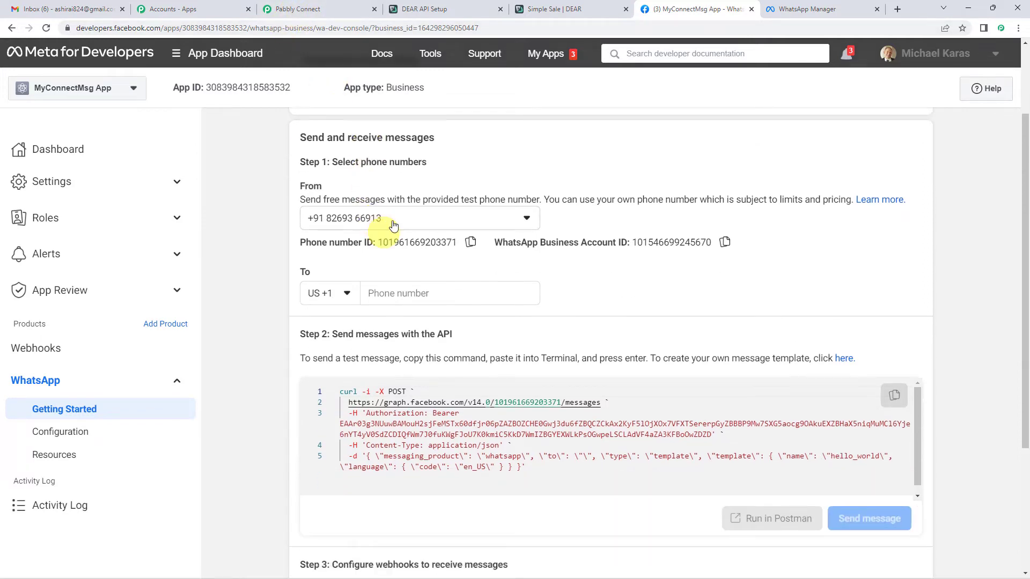
pyautogui.click(470, 242)
pyautogui.click(335, 5)
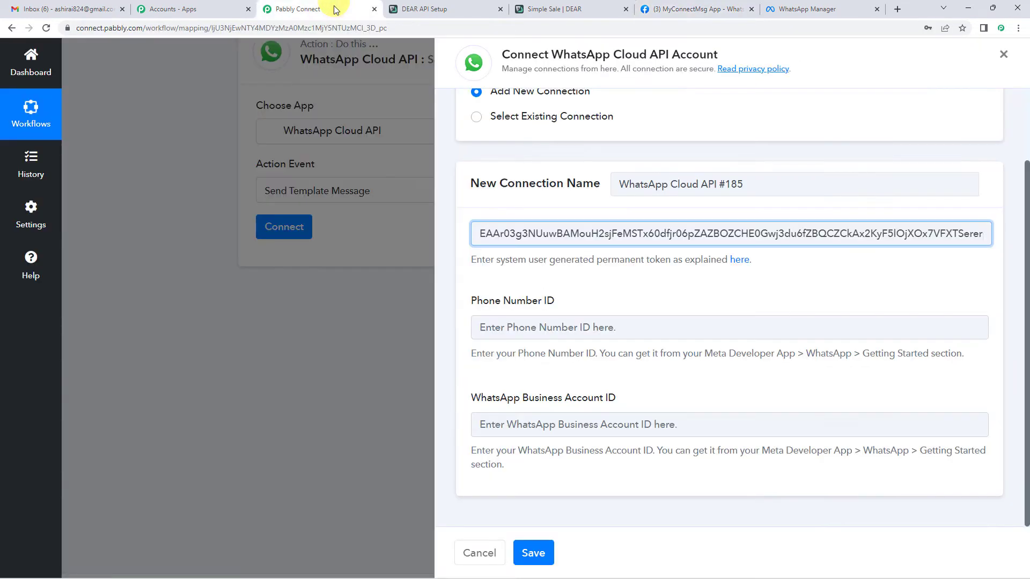
# Fill in the Phone Number ID and WhatsApp Business Account ID from Meta, then save the connection.
pyautogui.click(505, 325)
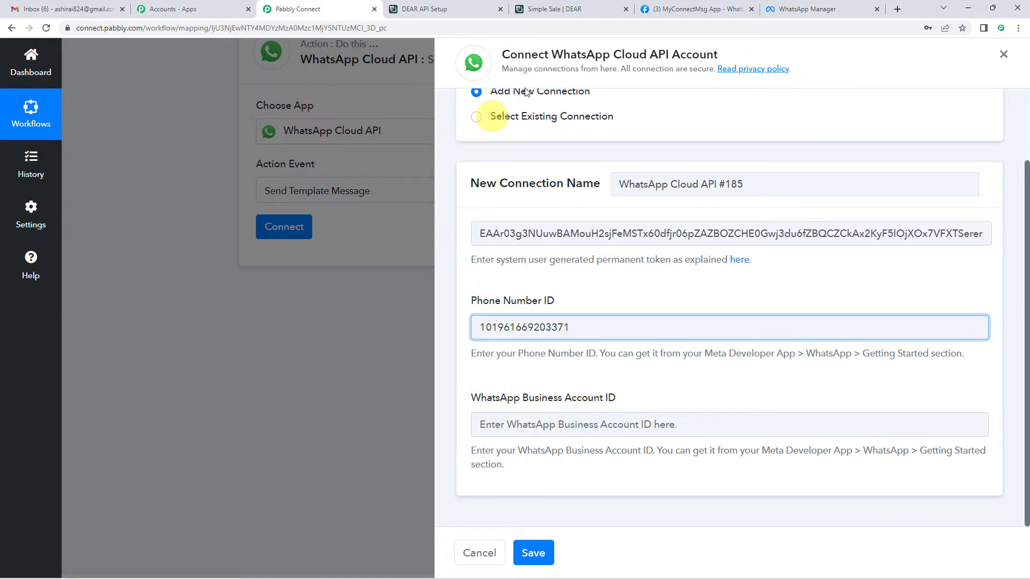
pyautogui.click(692, 9)
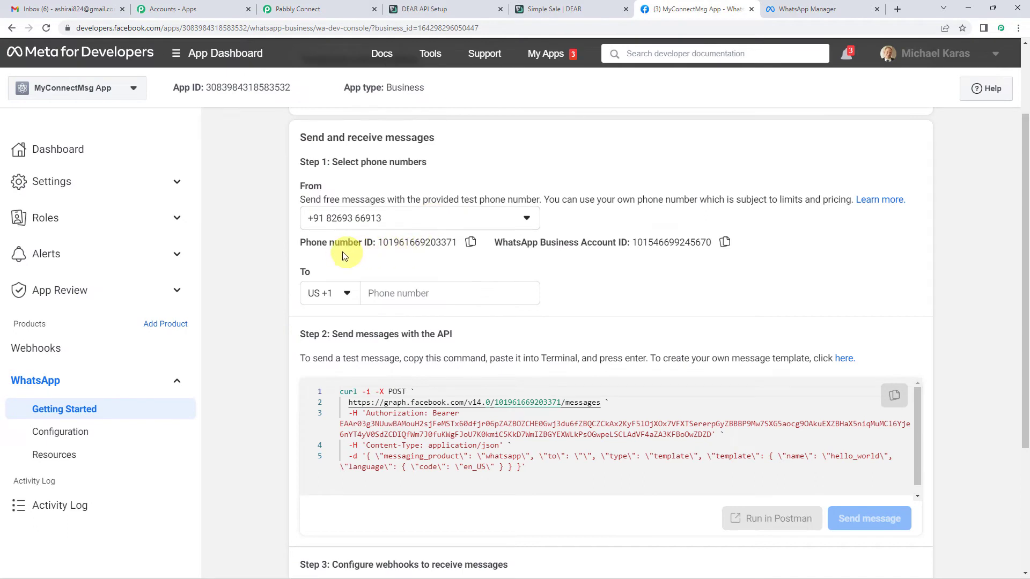
pyautogui.click(725, 244)
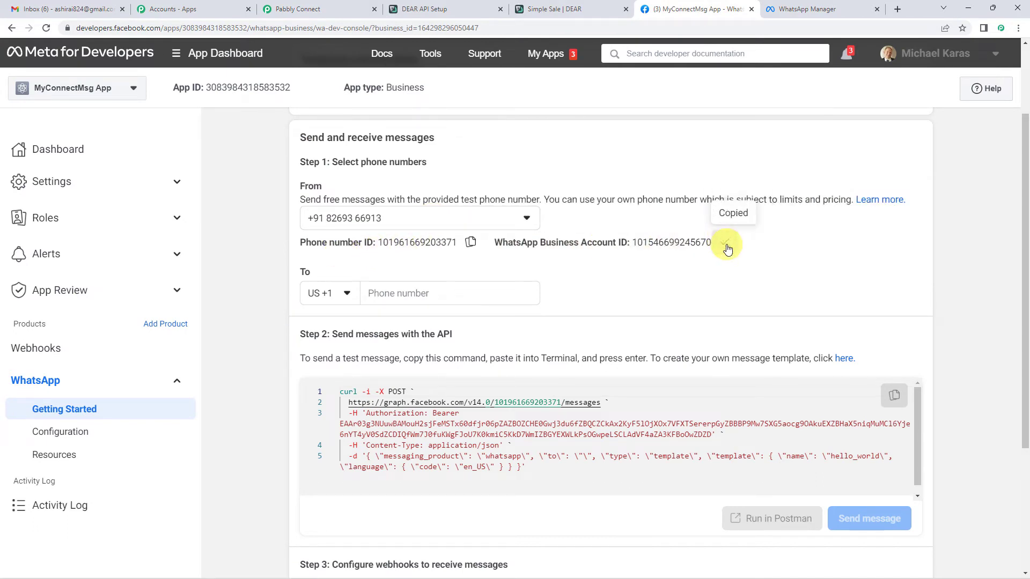
pyautogui.click(329, 15)
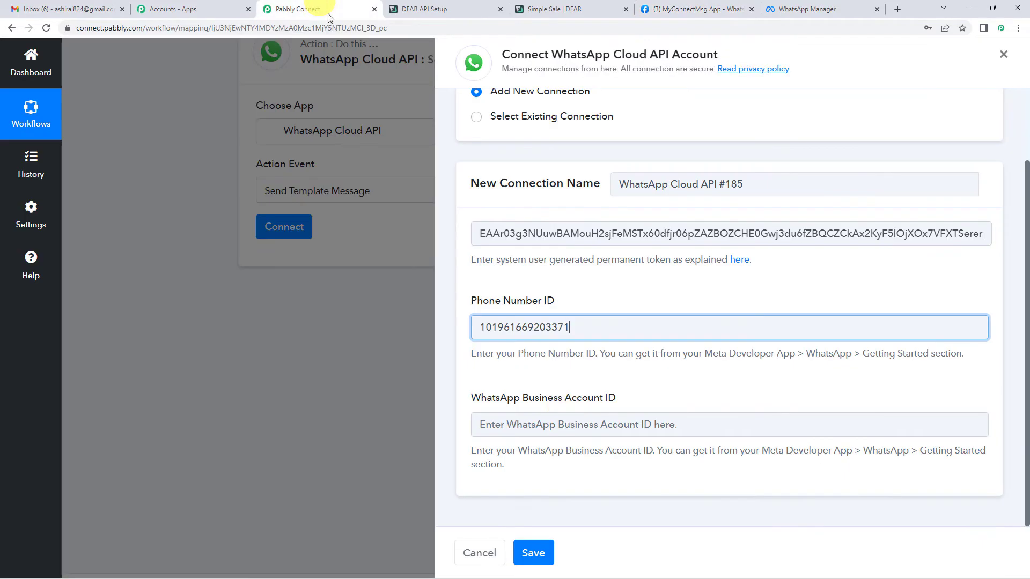
pyautogui.click(563, 426)
pyautogui.hotkey('ctrl', 'v')
pyautogui.click(533, 553)
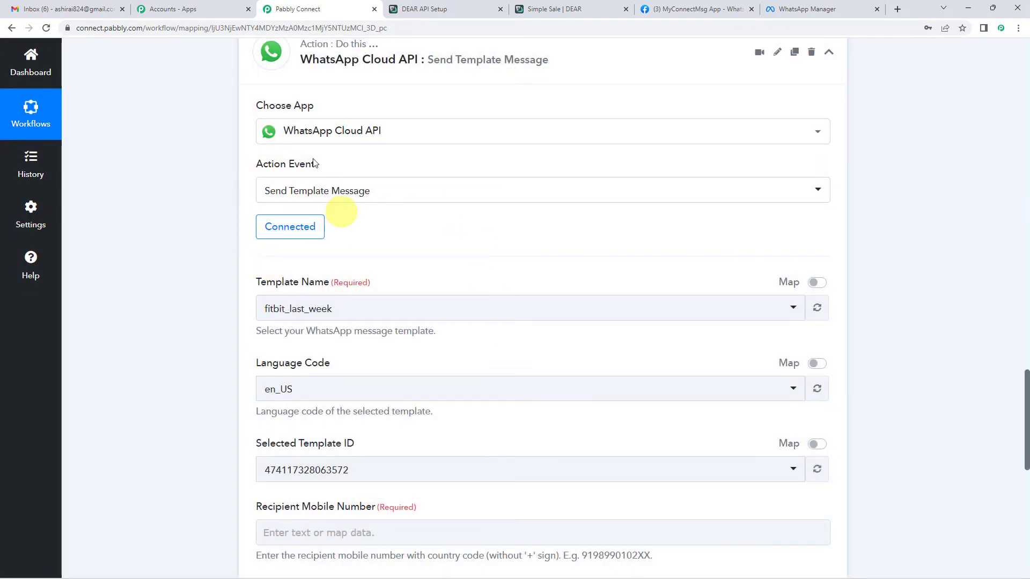
pyautogui.scroll(-2, 354, 225)
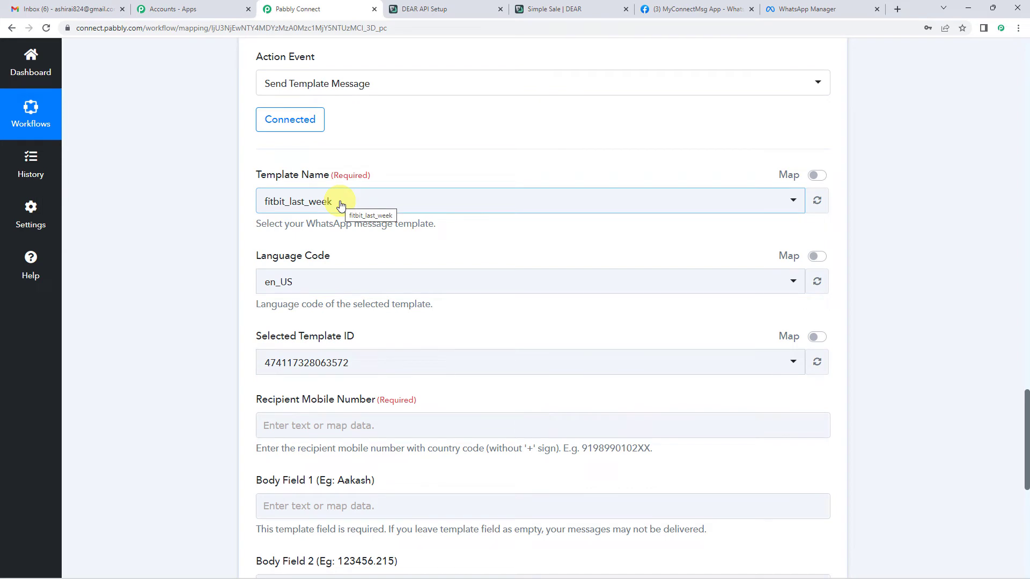
pyautogui.click(341, 205)
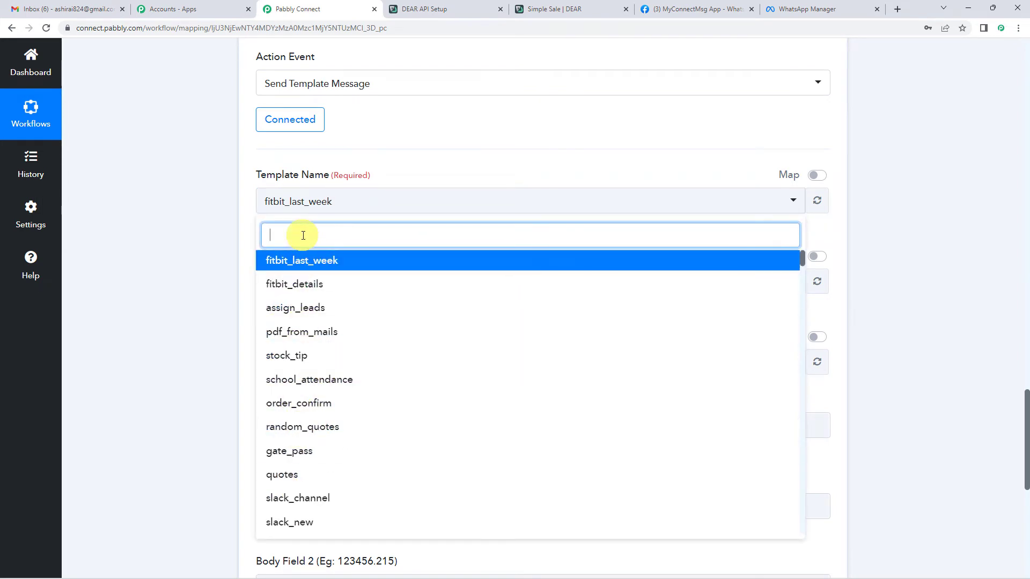
pyautogui.write('order')
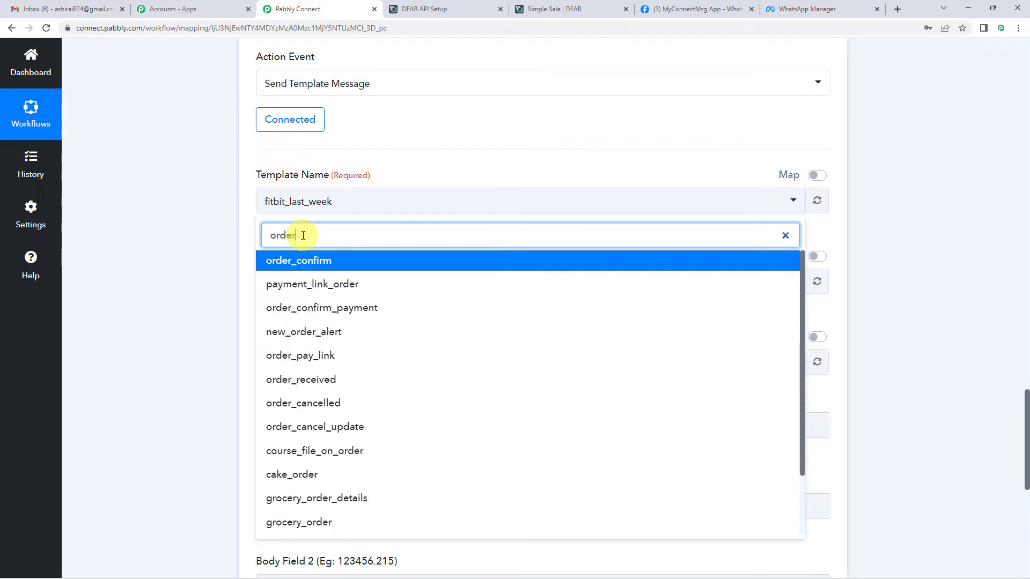
pyautogui.click(322, 262)
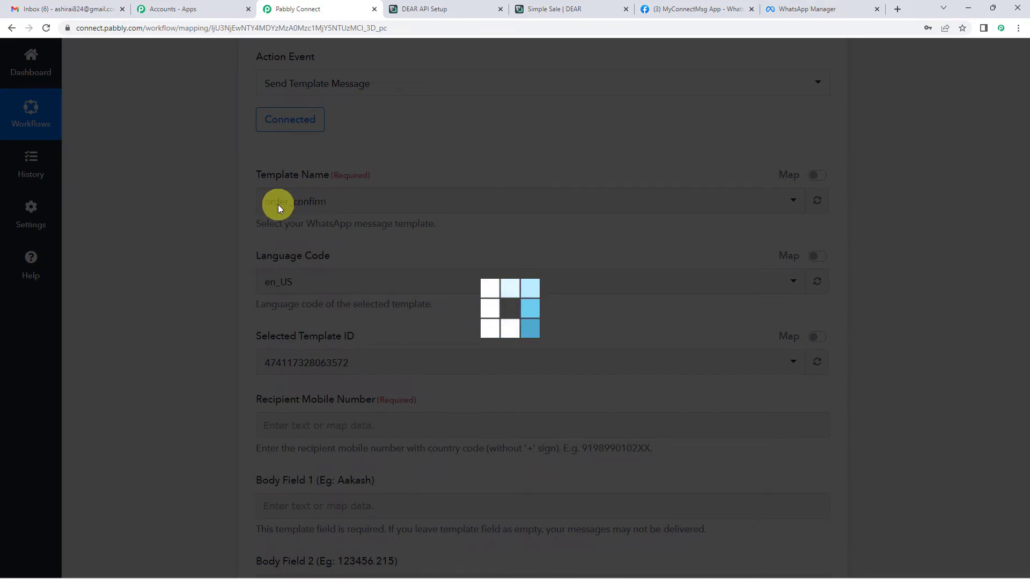
# Review the order_confirm body and preview with its {{1}} and {{2}} variables in WhatsApp Manager.
pyautogui.click(784, 9)
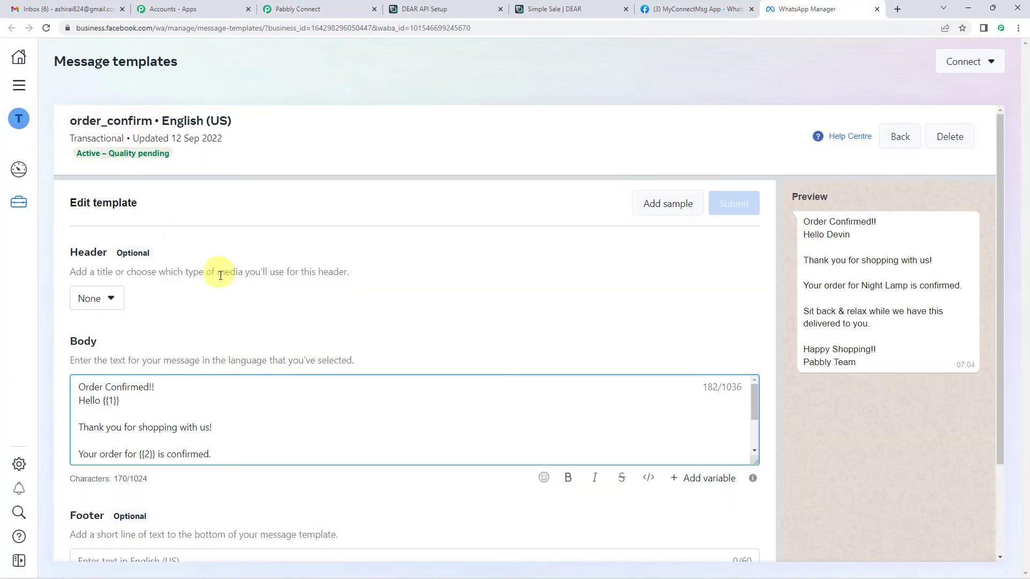
pyautogui.scroll(-1, 241, 312)
pyautogui.scroll(1, 545, 328)
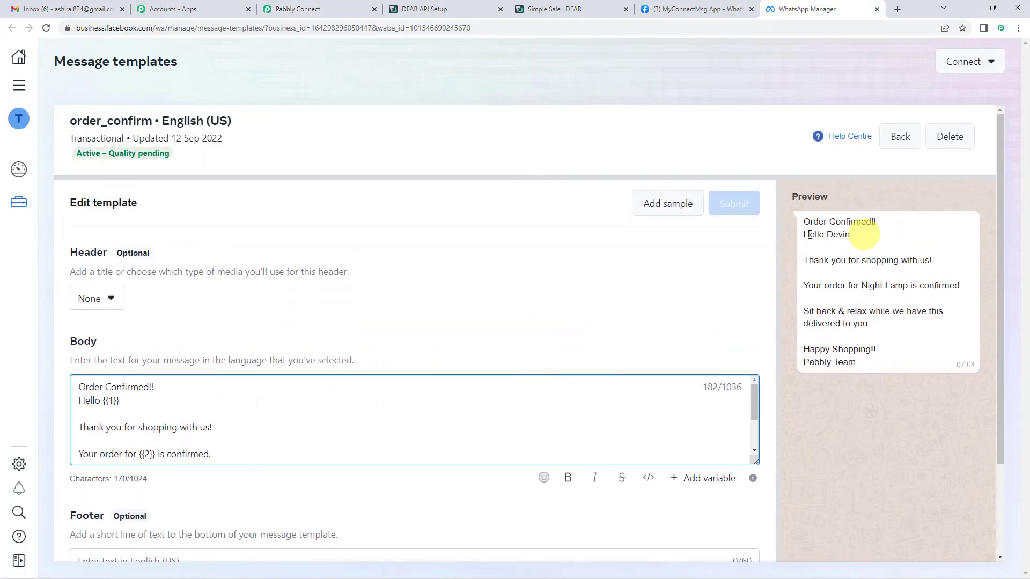
pyautogui.doubleClick(839, 235)
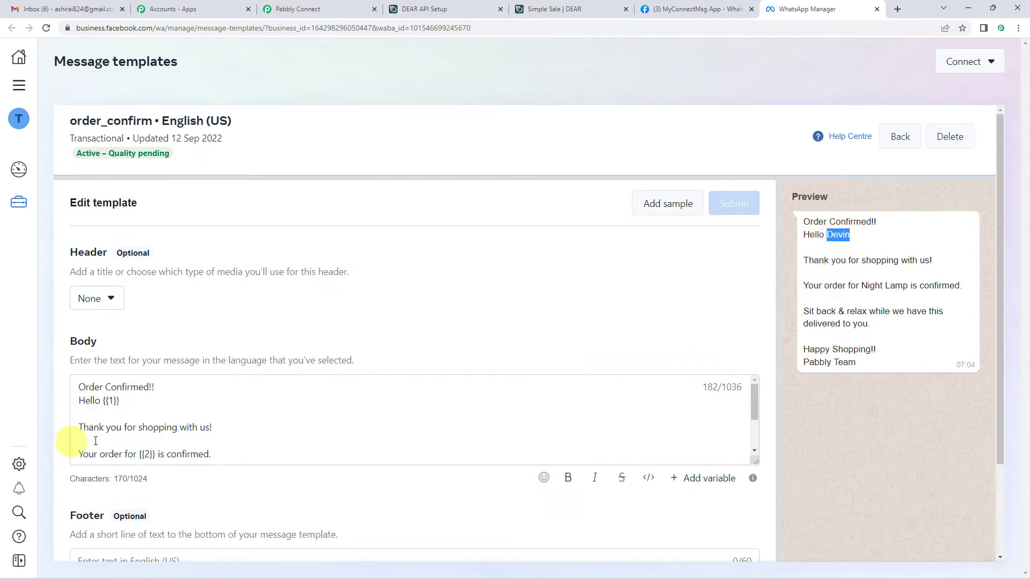
pyautogui.scroll(-1, 107, 410)
pyautogui.scroll(1, 104, 411)
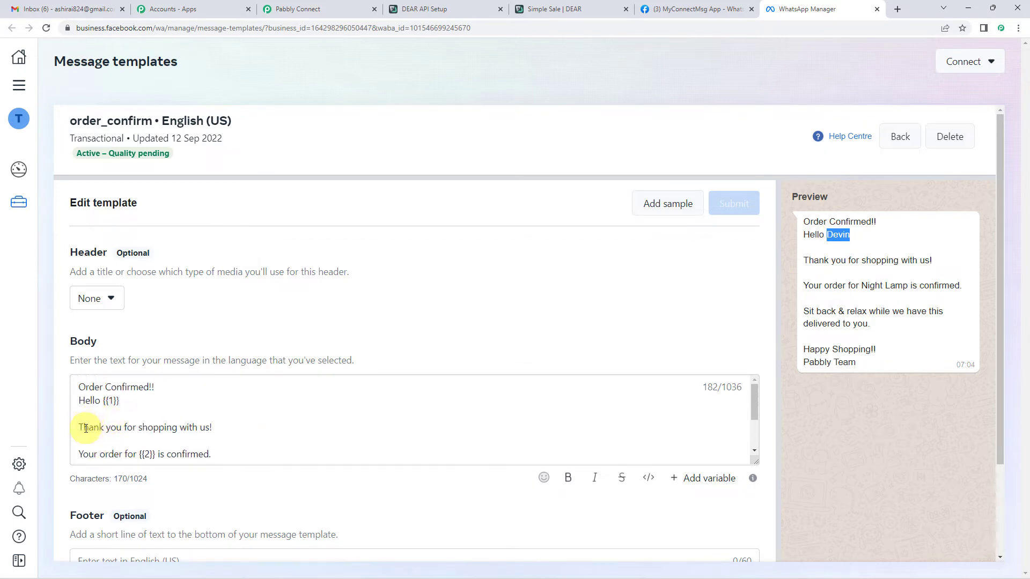
pyautogui.moveTo(78, 427); pyautogui.dragTo(225, 425)
pyautogui.scroll(-2, 172, 424)
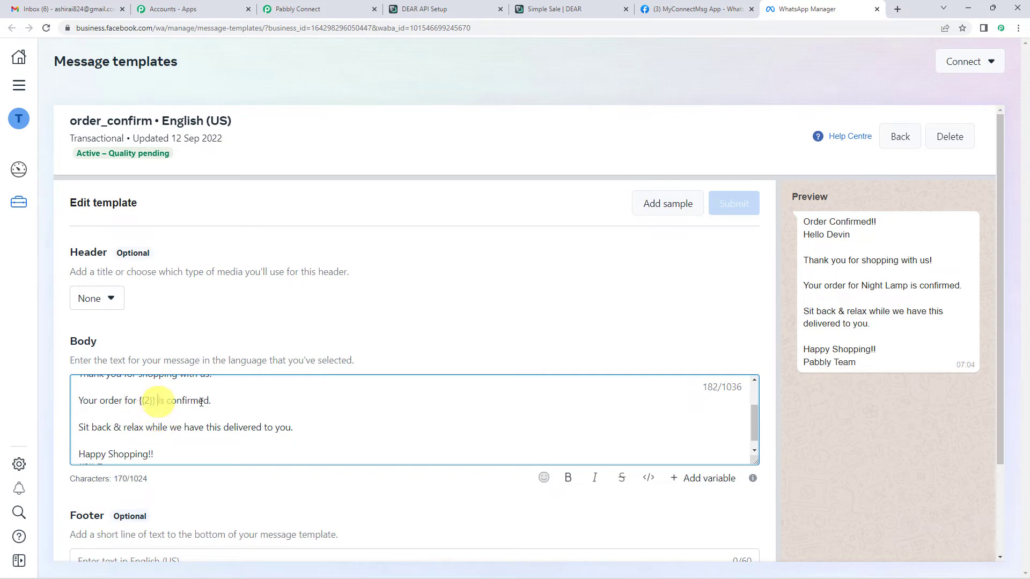
pyautogui.moveTo(157, 401); pyautogui.dragTo(212, 402)
pyautogui.scroll(2, 185, 423)
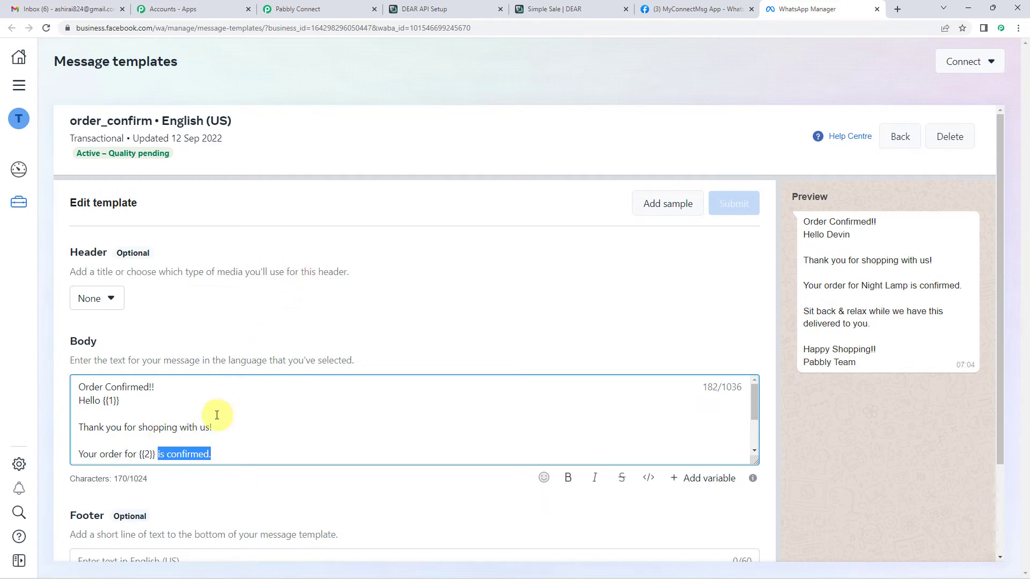
pyautogui.click(312, 10)
# Open the Insert Data picker for the Recipient Mobile Number field.
pyautogui.scroll(-4, 182, 317)
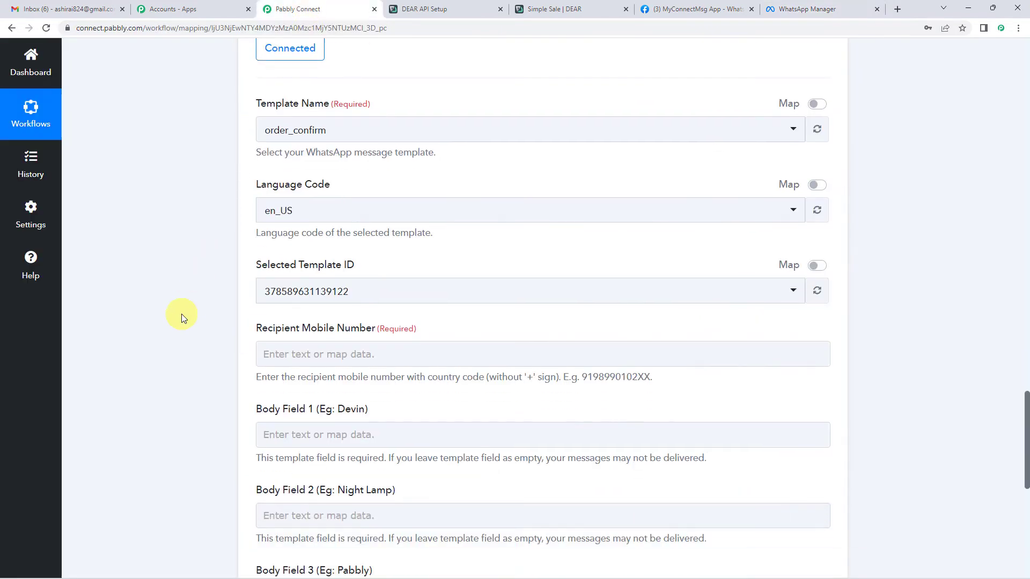
pyautogui.scroll(2, 182, 314)
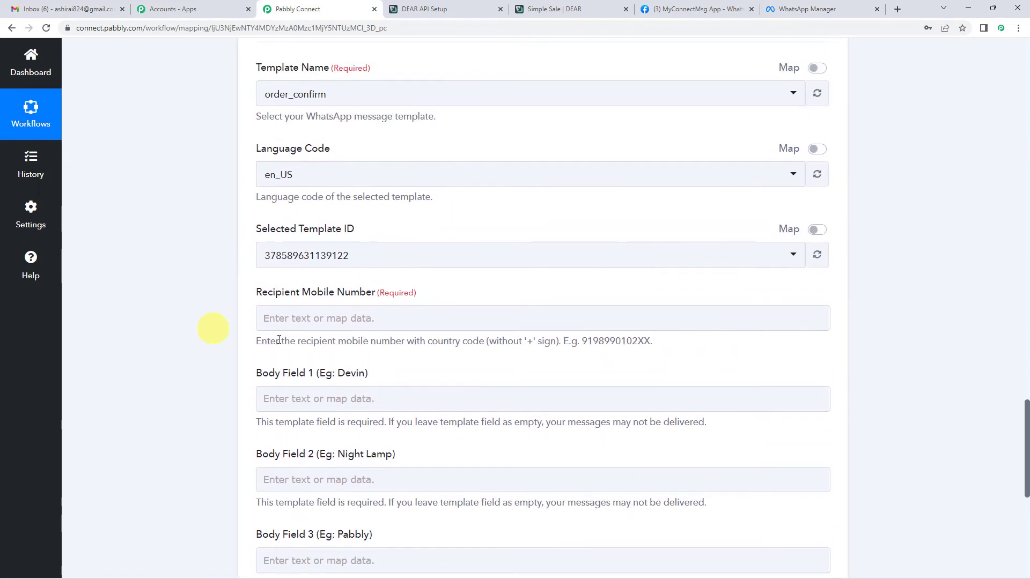
pyautogui.scroll(-1, 284, 279)
pyautogui.click(287, 266)
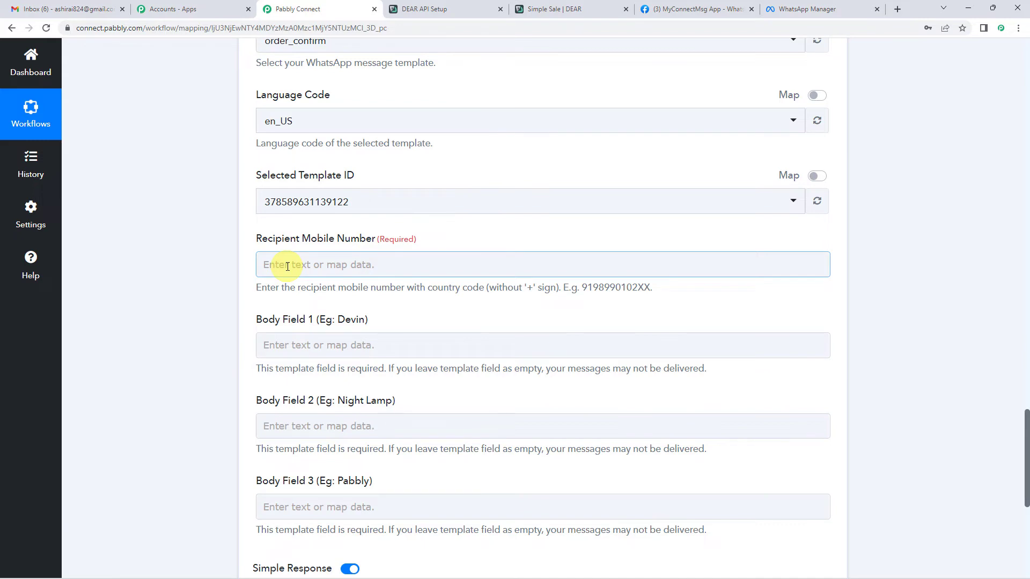
pyautogui.click(287, 266)
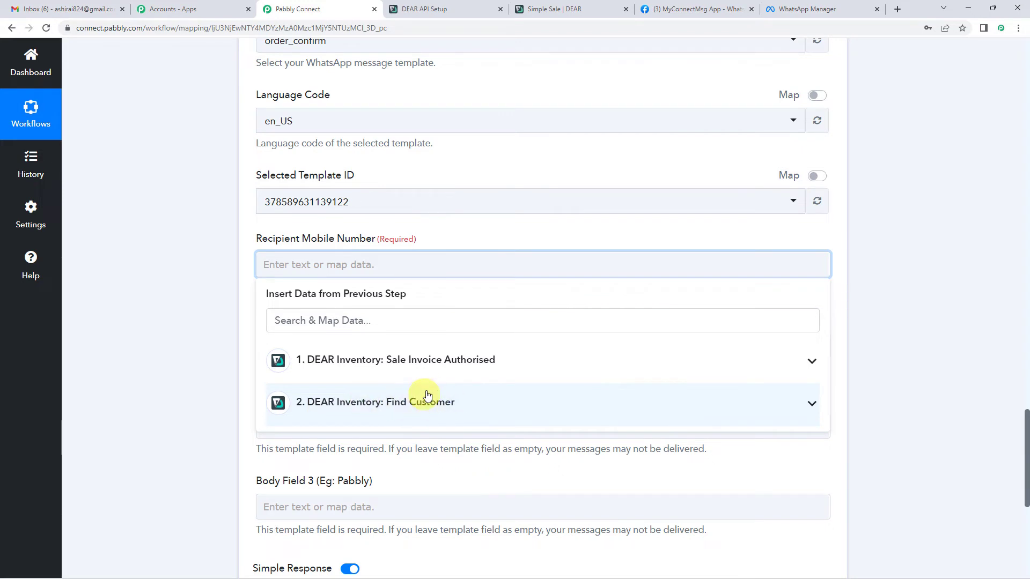
# Browse the Find Customer and Sale Invoice Authorised fields, then collapse both lists.
pyautogui.scroll(-2, 428, 396)
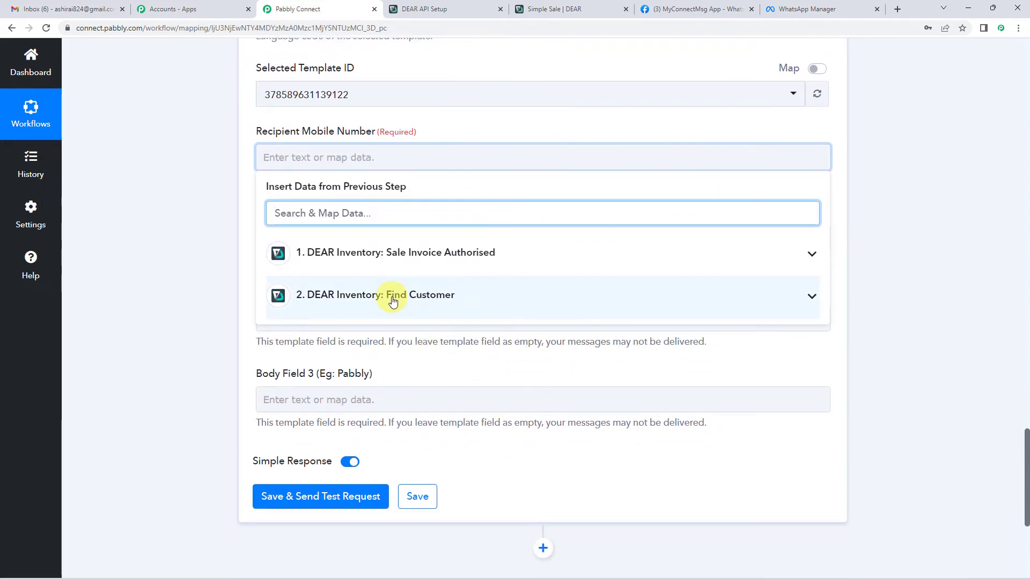
pyautogui.click(393, 302)
pyautogui.scroll(-6, 391, 397)
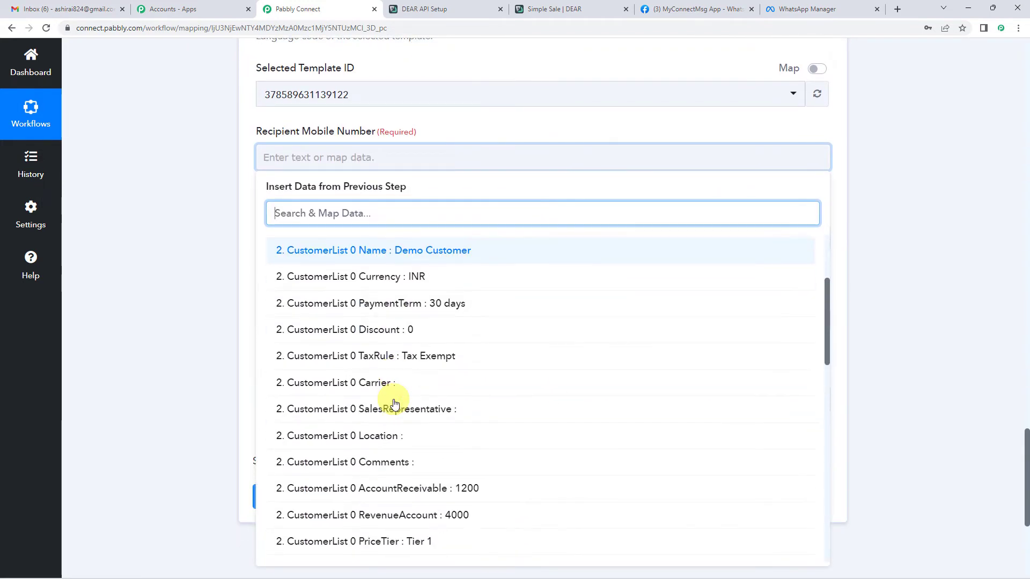
pyautogui.scroll(-9, 394, 403)
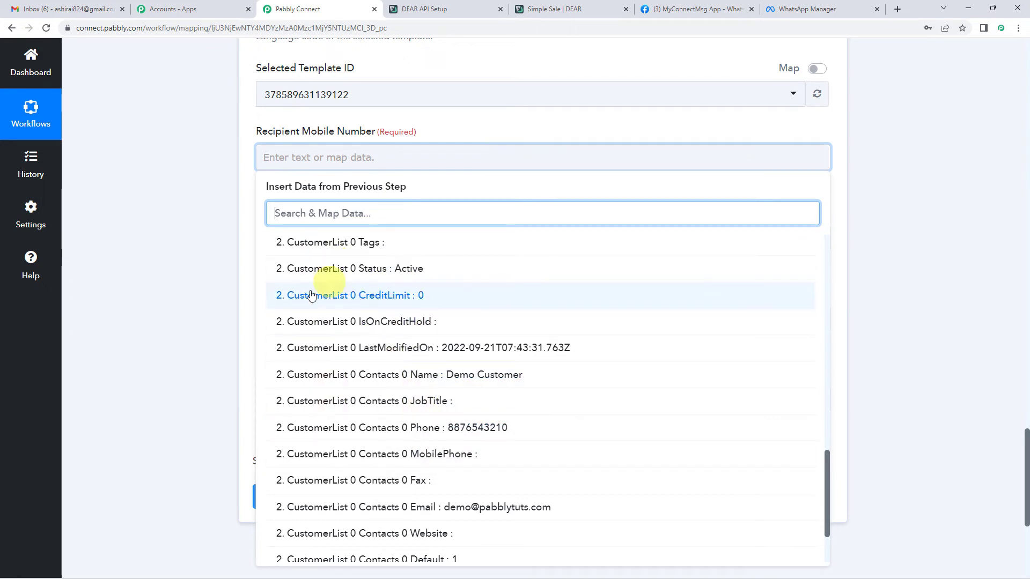
pyautogui.scroll(13, 331, 356)
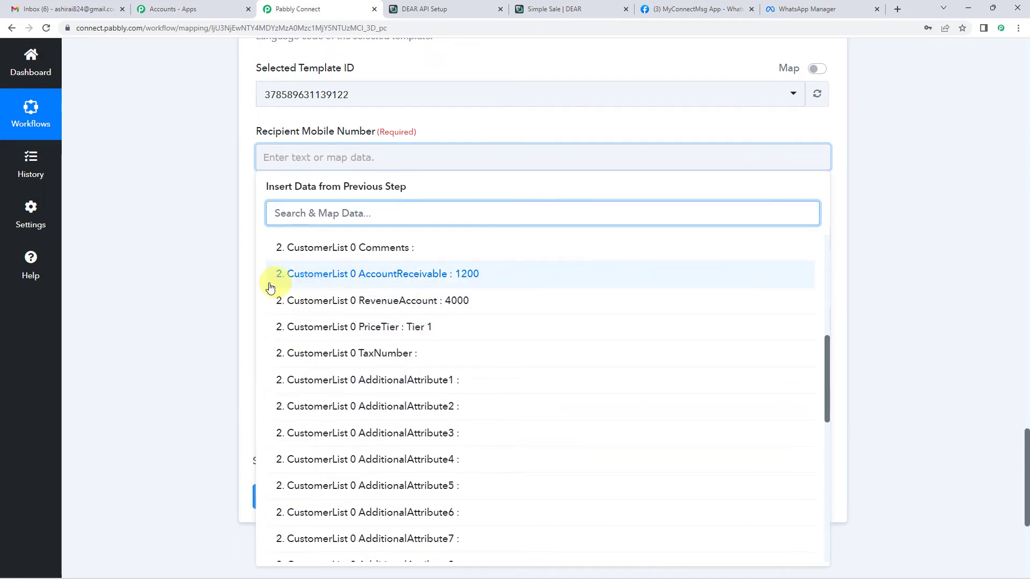
pyautogui.scroll(2, 330, 306)
pyautogui.click(340, 294)
pyautogui.click(357, 255)
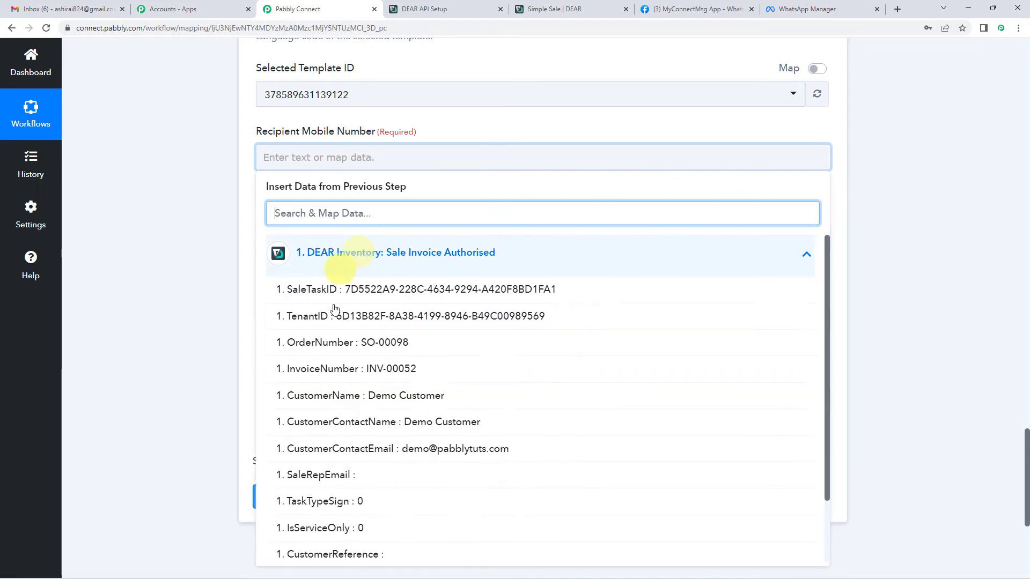
pyautogui.click(369, 257)
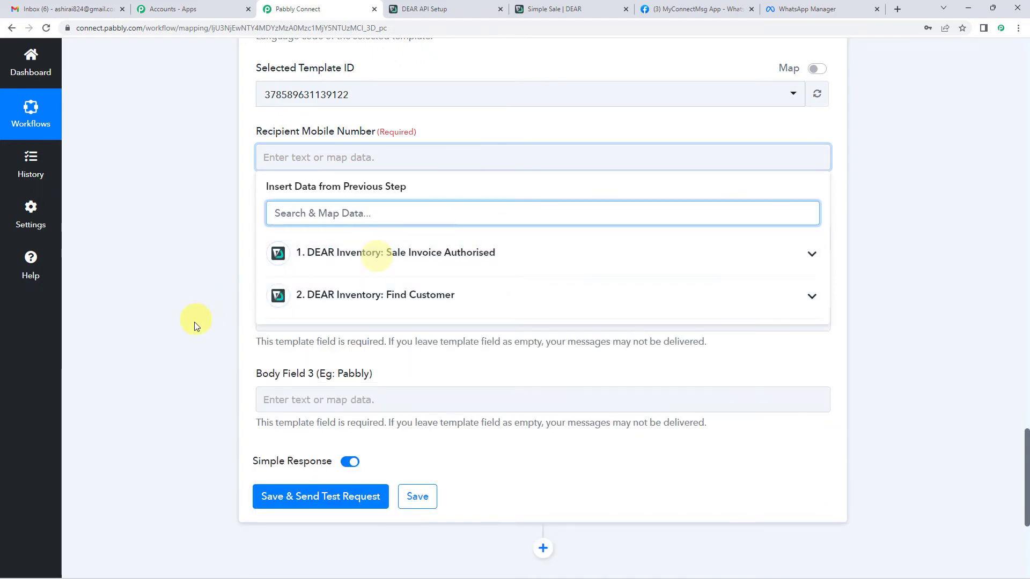
pyautogui.scroll(4, 196, 326)
pyautogui.scroll(20, 196, 325)
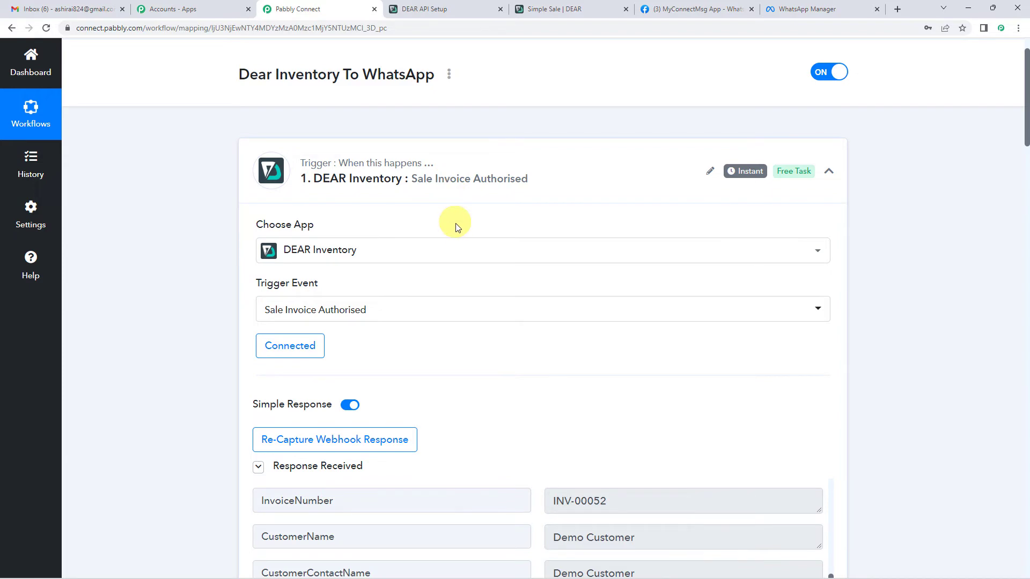
pyautogui.scroll(-8, 460, 269)
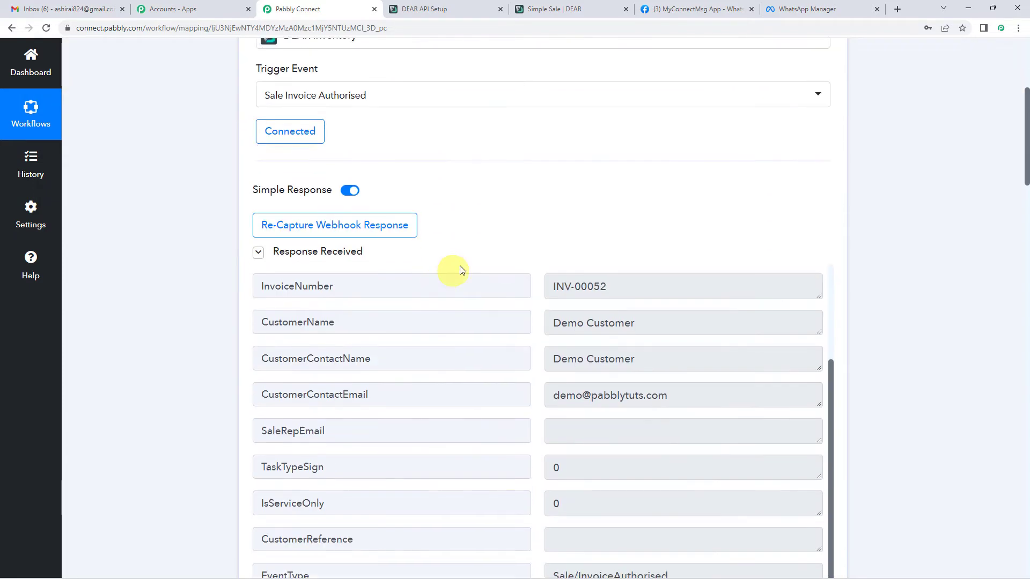
pyautogui.scroll(-3, 599, 280)
pyautogui.scroll(3, 590, 215)
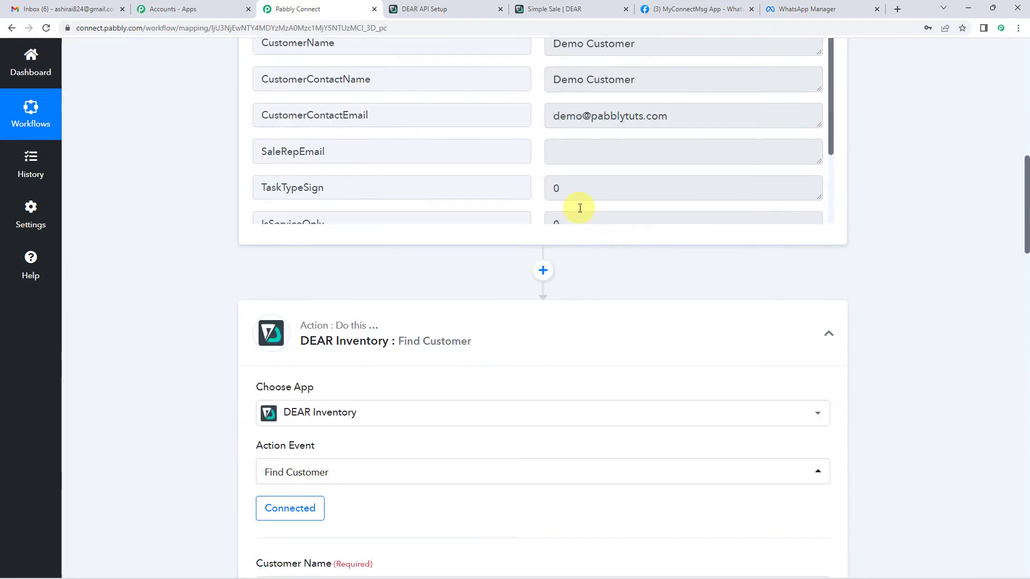
pyautogui.scroll(2, 626, 239)
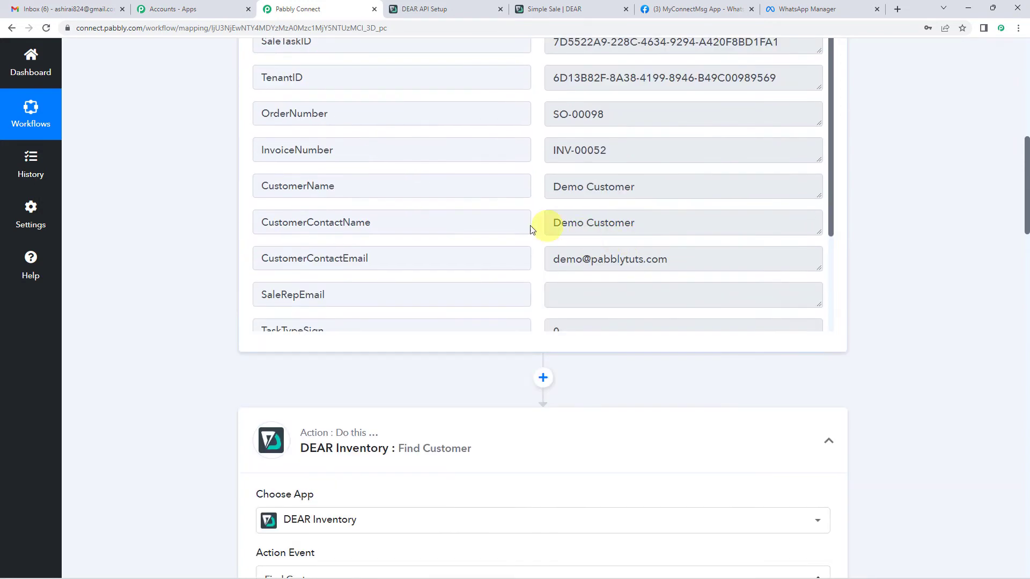
pyautogui.scroll(-4, 220, 364)
pyautogui.scroll(-8, 219, 364)
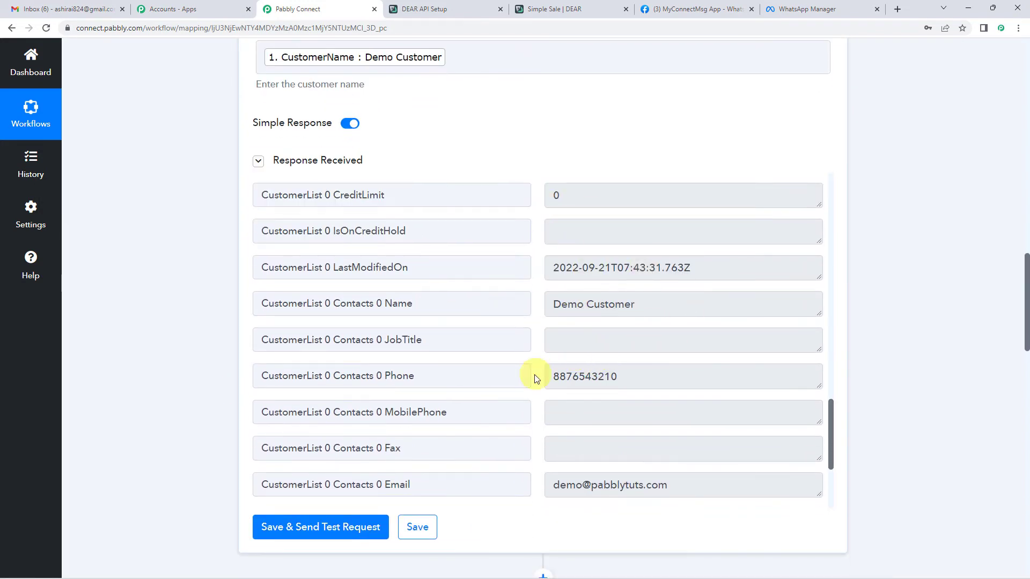
pyautogui.scroll(10, 191, 328)
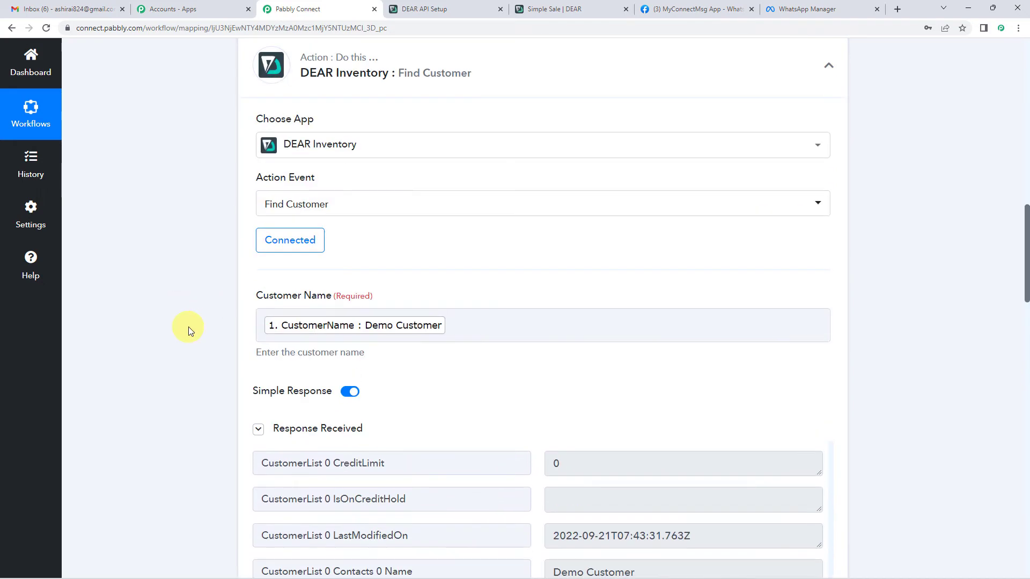
pyautogui.scroll(-20, 185, 294)
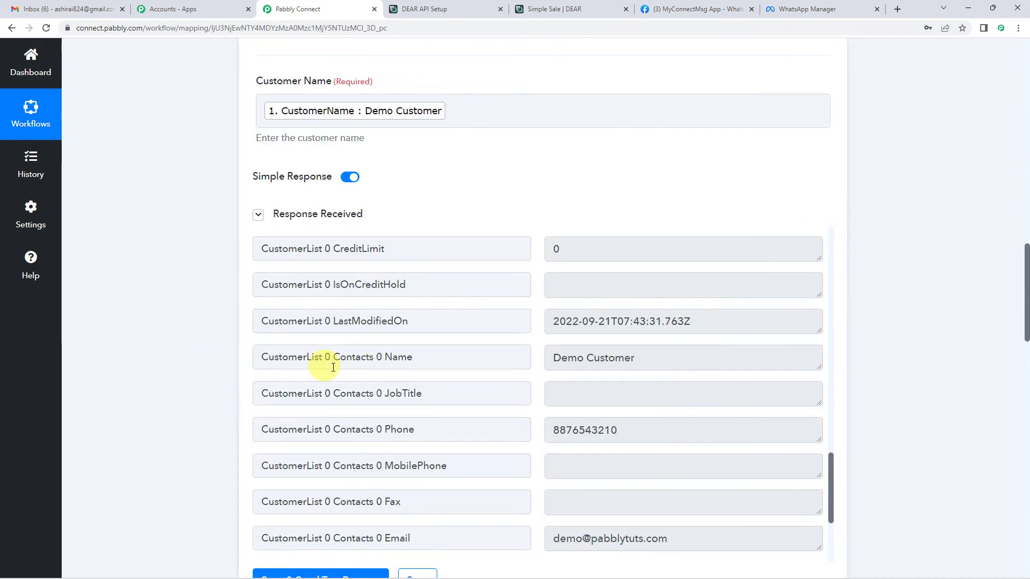
pyautogui.scroll(-3, 156, 362)
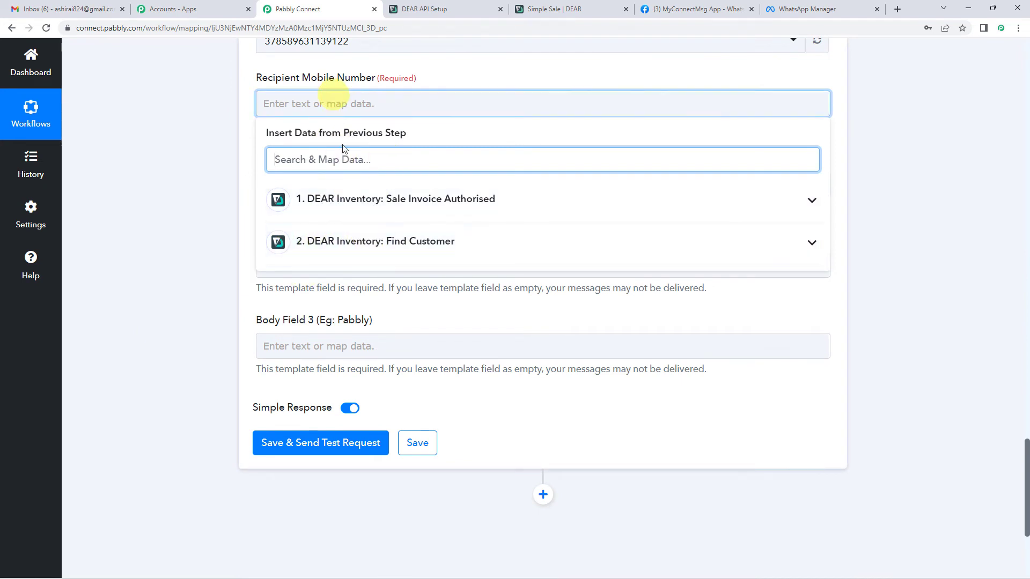
# Map Find Customer's contact phone into the Recipient Mobile Number field.
pyautogui.click(371, 253)
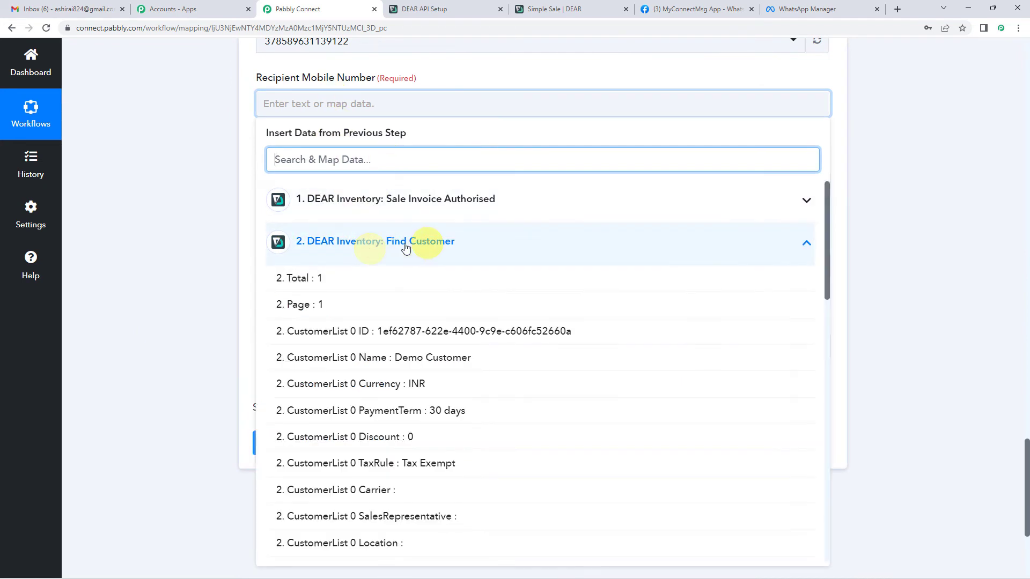
pyautogui.scroll(-7, 414, 418)
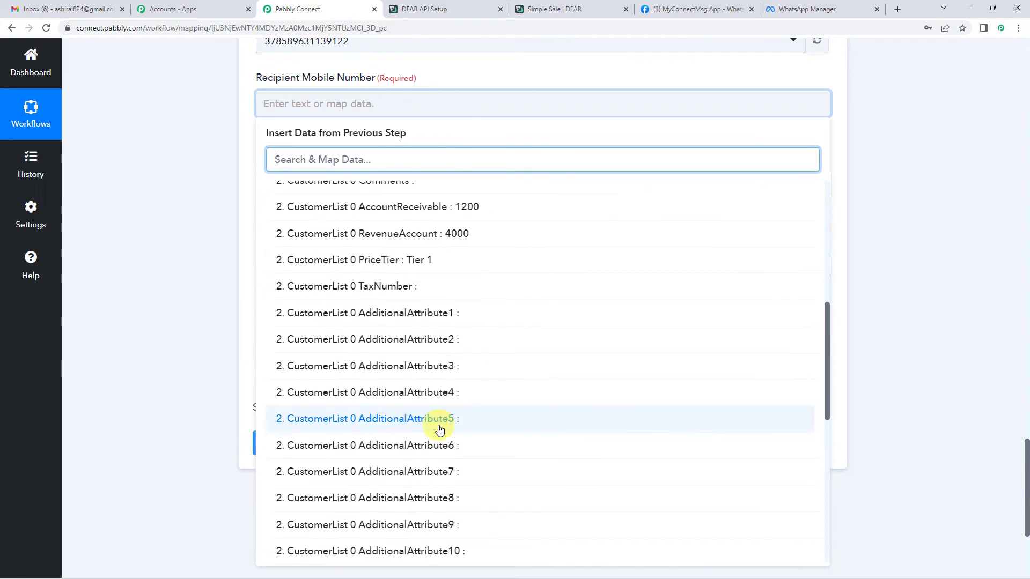
pyautogui.scroll(-7, 437, 423)
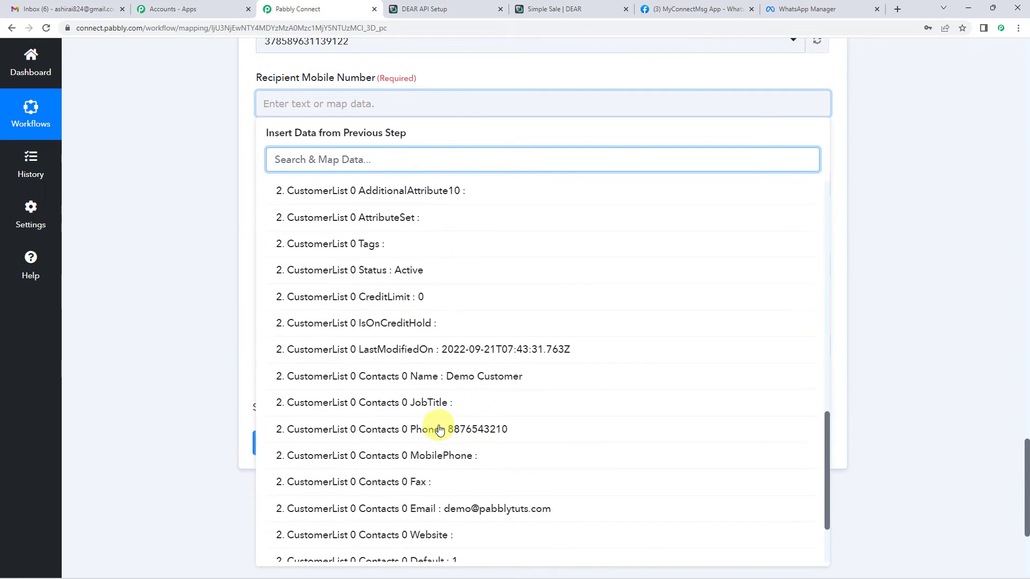
pyautogui.click(476, 436)
pyautogui.click(246, 153)
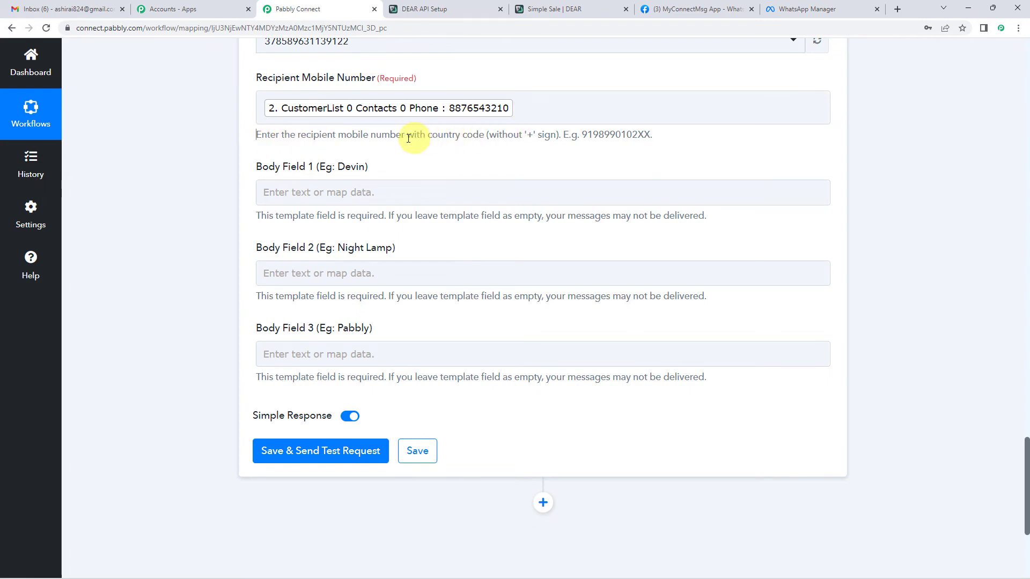
# Prefix the mapped phone number with country code 91.
pyautogui.moveTo(300, 135); pyautogui.dragTo(643, 146)
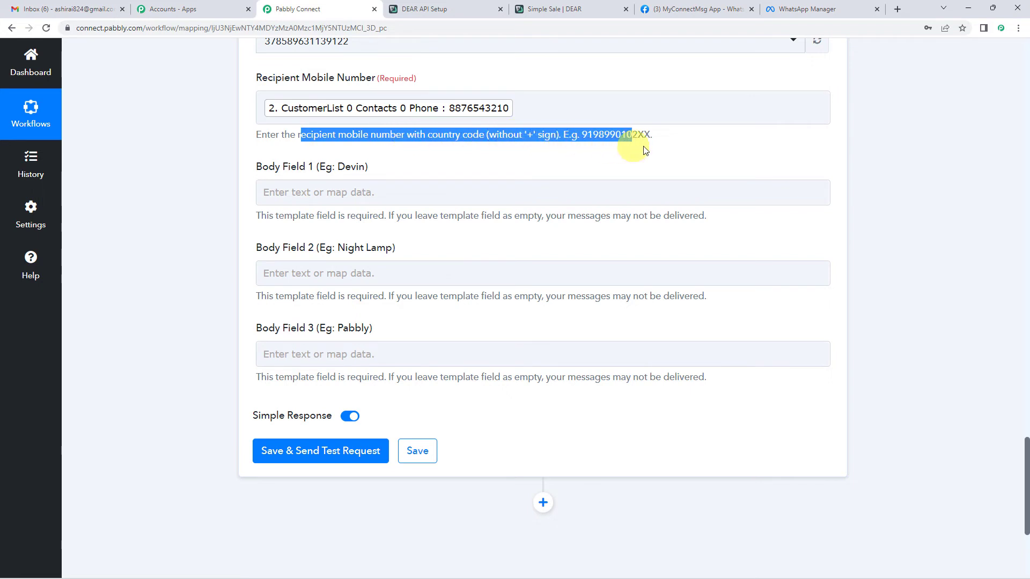
pyautogui.click(572, 154)
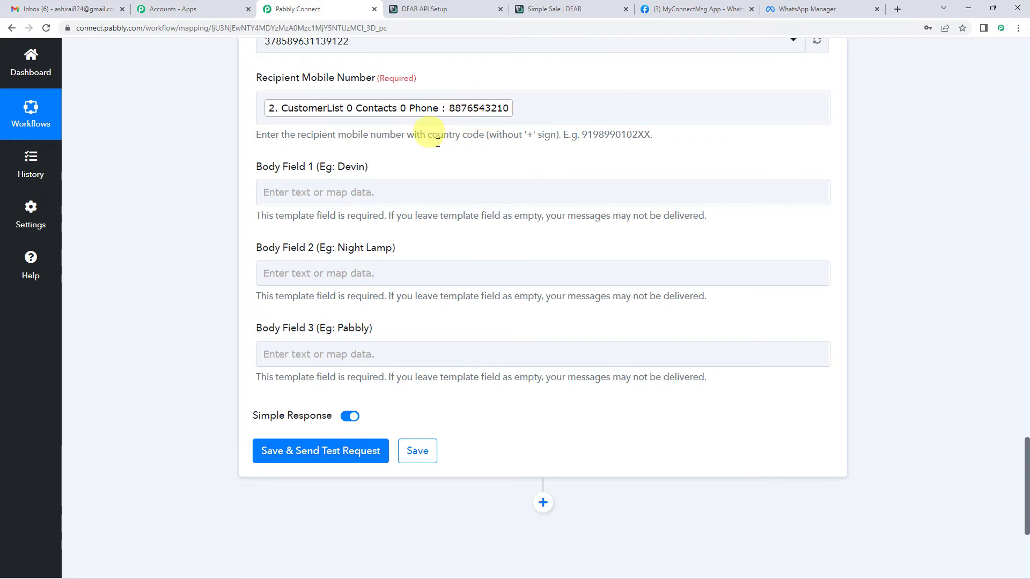
pyautogui.scroll(2, 458, 161)
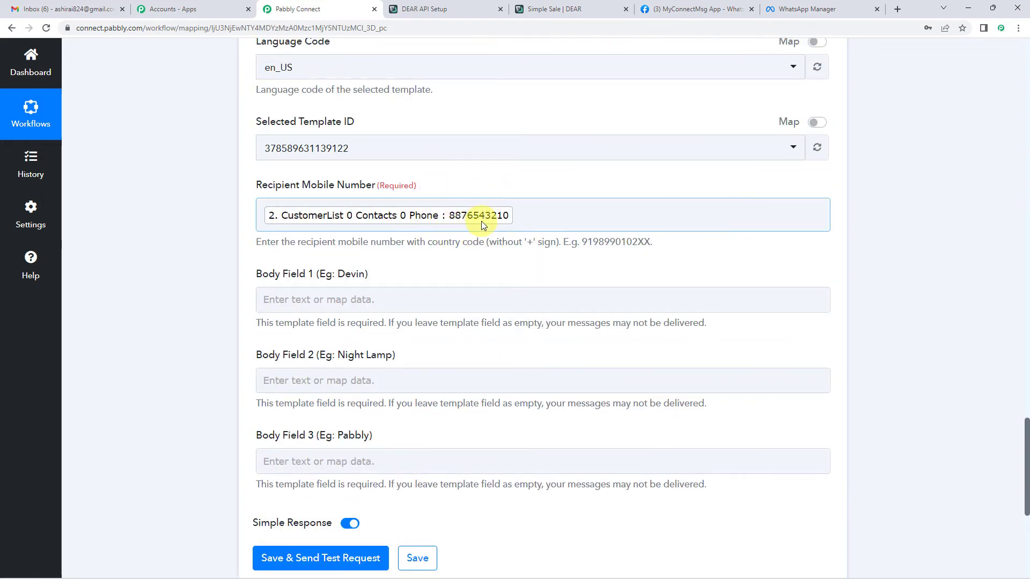
pyautogui.doubleClick(587, 242)
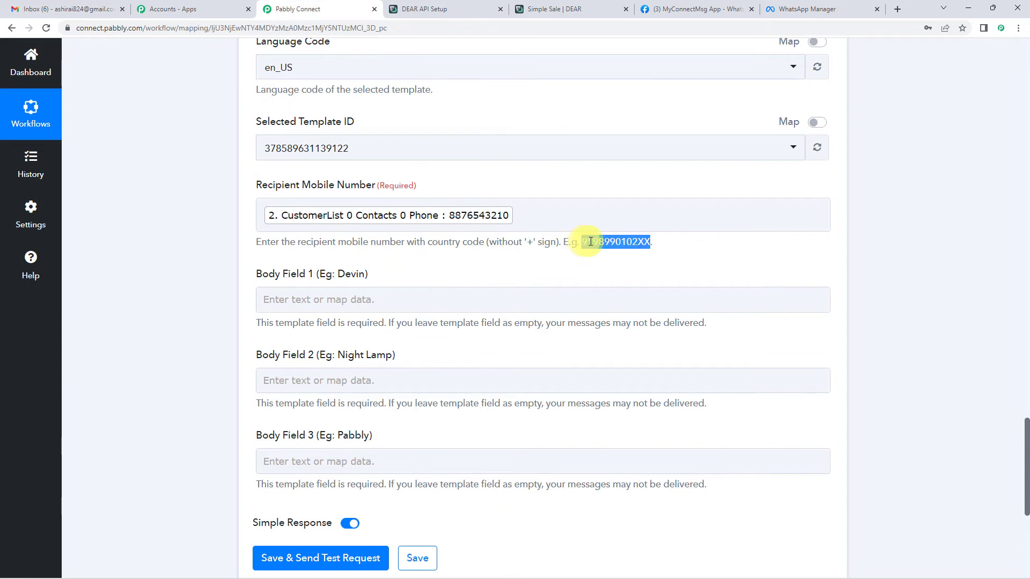
pyautogui.click(262, 215)
pyautogui.write('91')
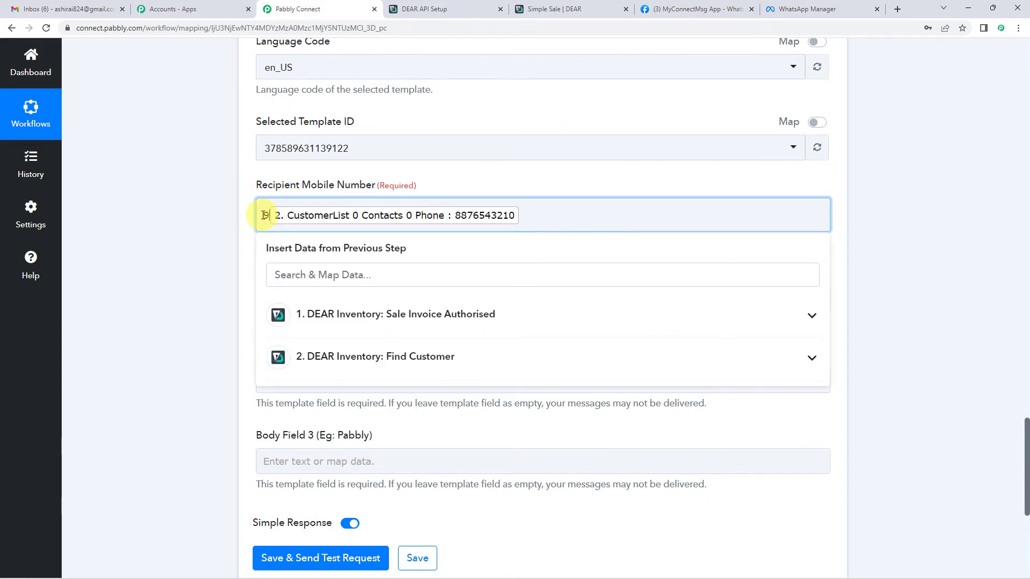
pyautogui.click(242, 215)
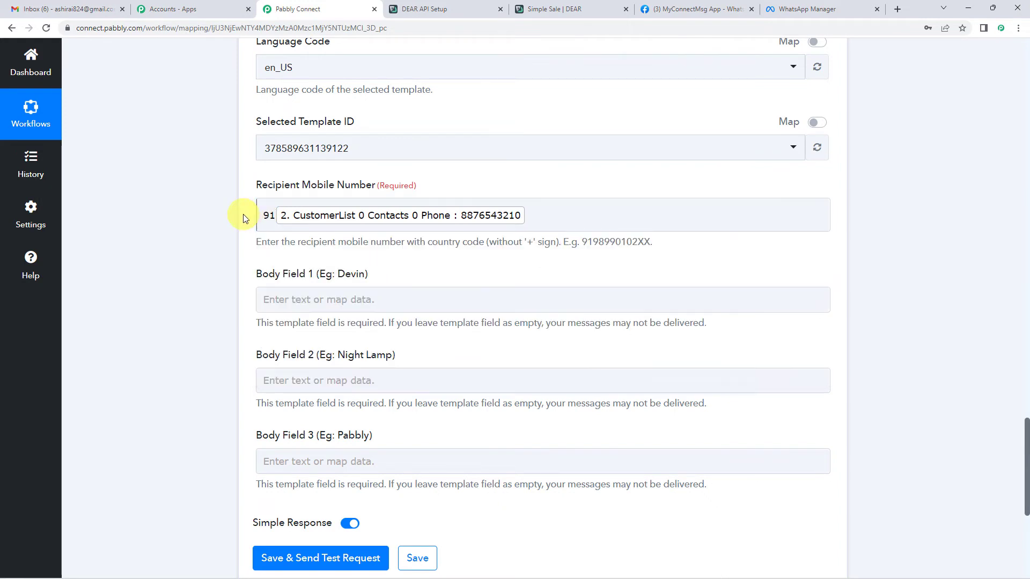
# Look over Body Field 1's mapping options before checking the template.
pyautogui.scroll(-2, 243, 217)
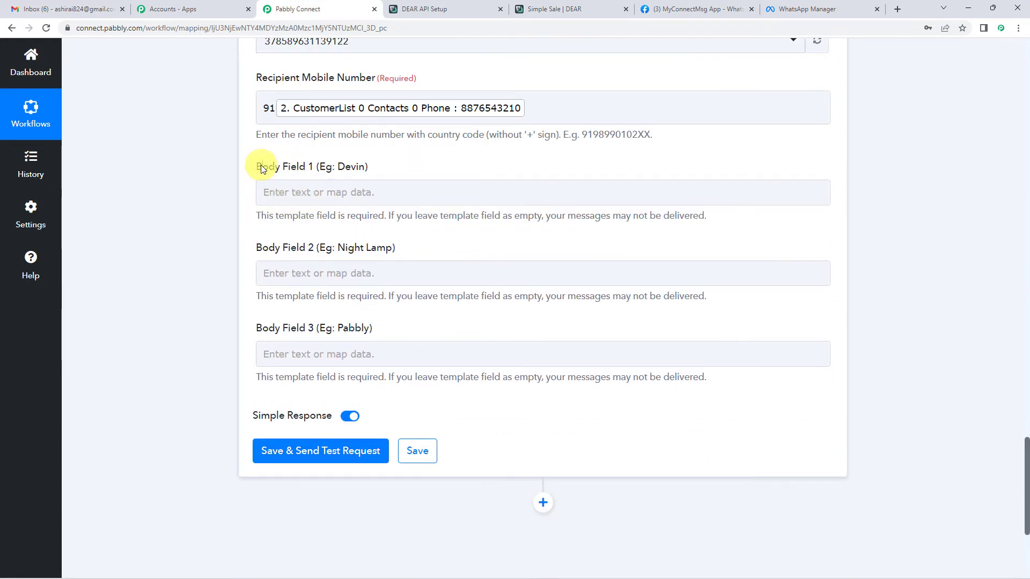
pyautogui.moveTo(262, 167); pyautogui.dragTo(366, 172)
pyautogui.click(372, 196)
pyautogui.click(398, 171)
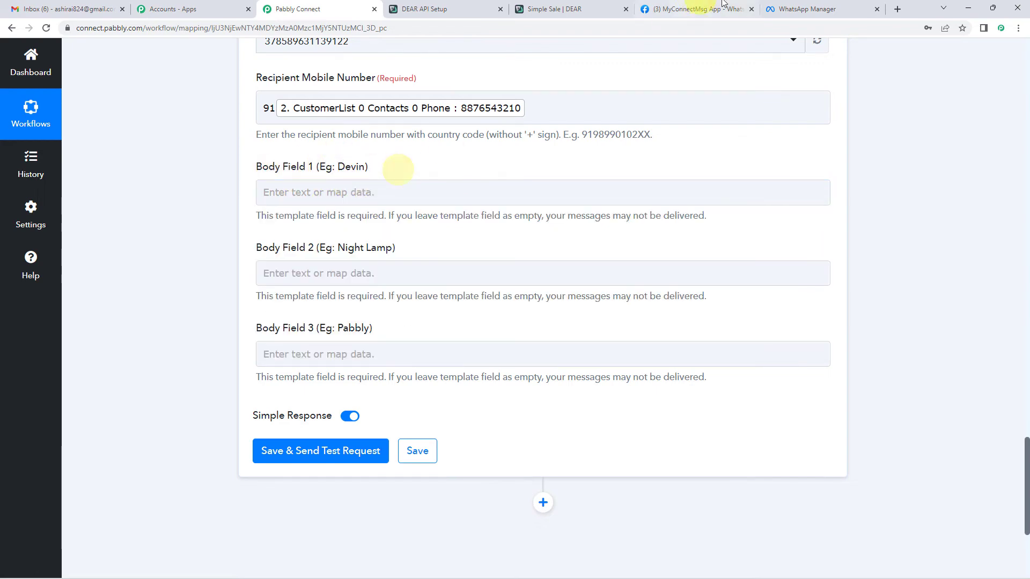
pyautogui.click(792, 8)
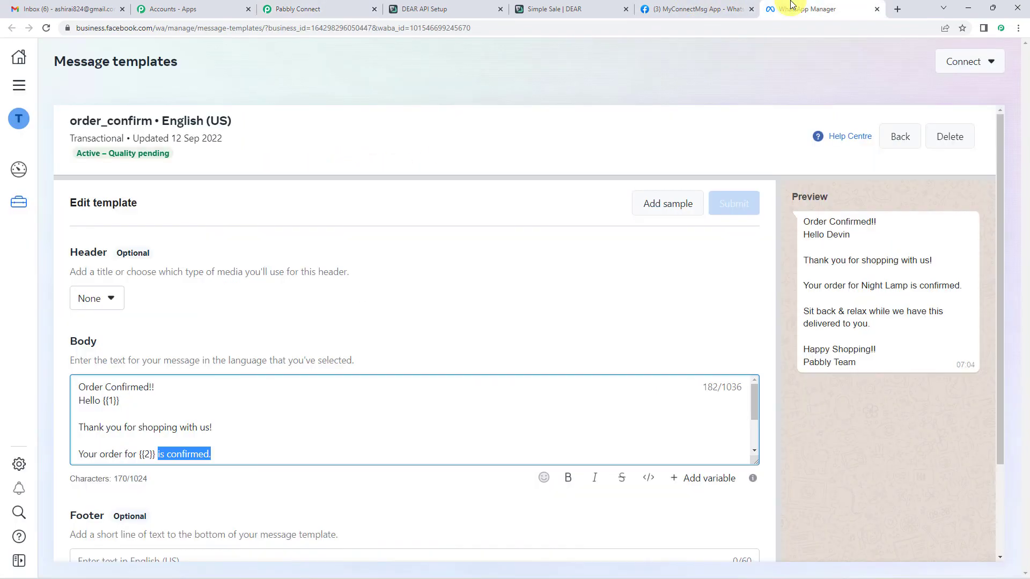
# Confirm the {{1}} placeholder after Hello in the order_confirm template body.
pyautogui.moveTo(95, 392); pyautogui.dragTo(151, 391)
pyautogui.click(96, 406)
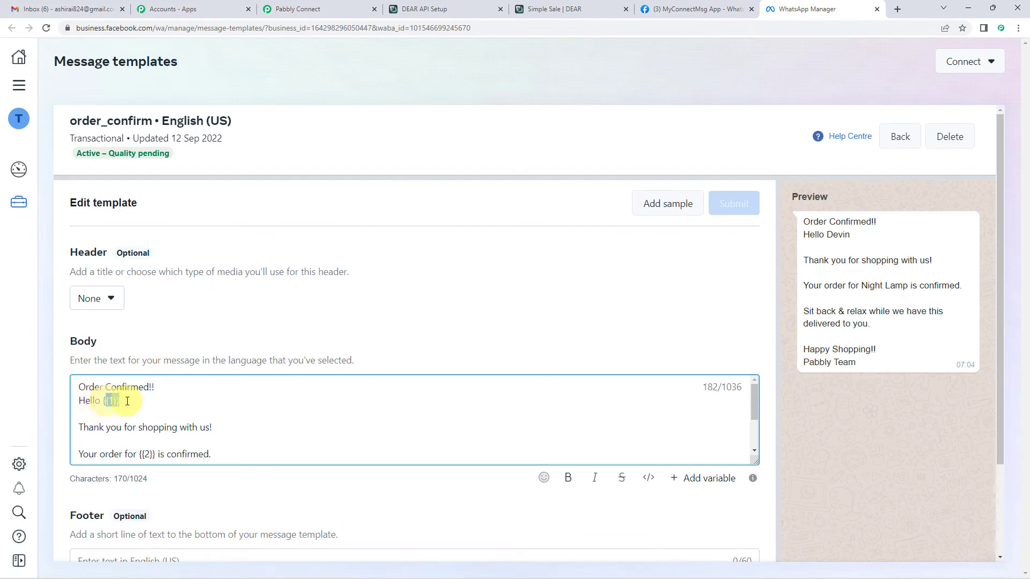
pyautogui.click(101, 409)
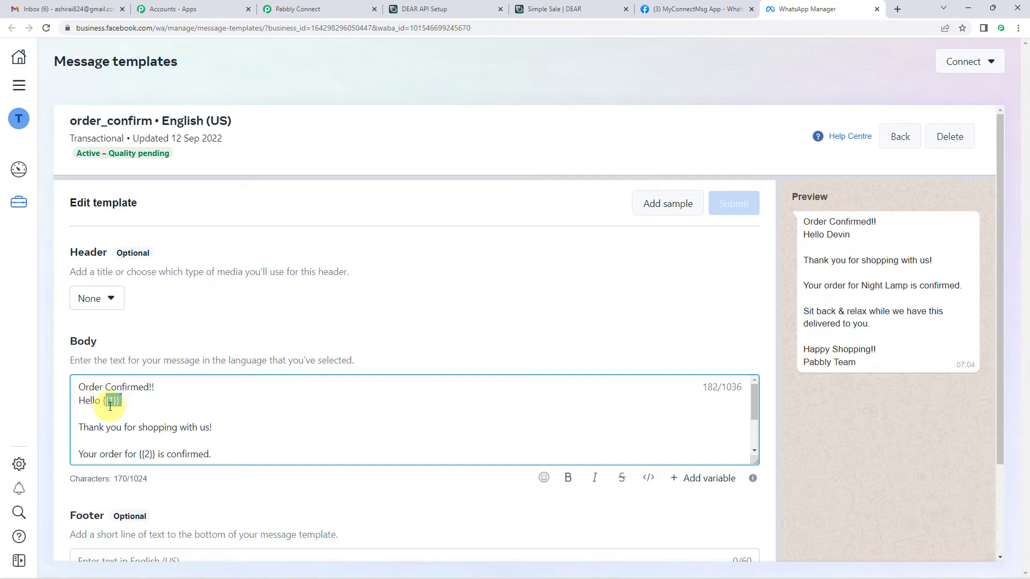
pyautogui.doubleClick(106, 402)
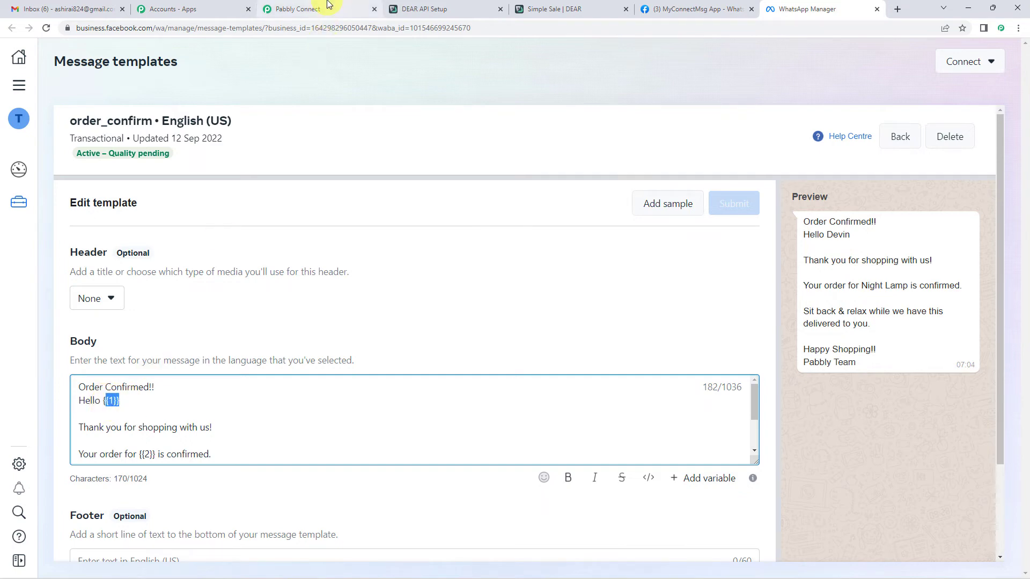
pyautogui.click(298, 8)
# Map Body Field 1 to CustomerName from the Sale Invoice Authorised trigger.
pyautogui.click(301, 198)
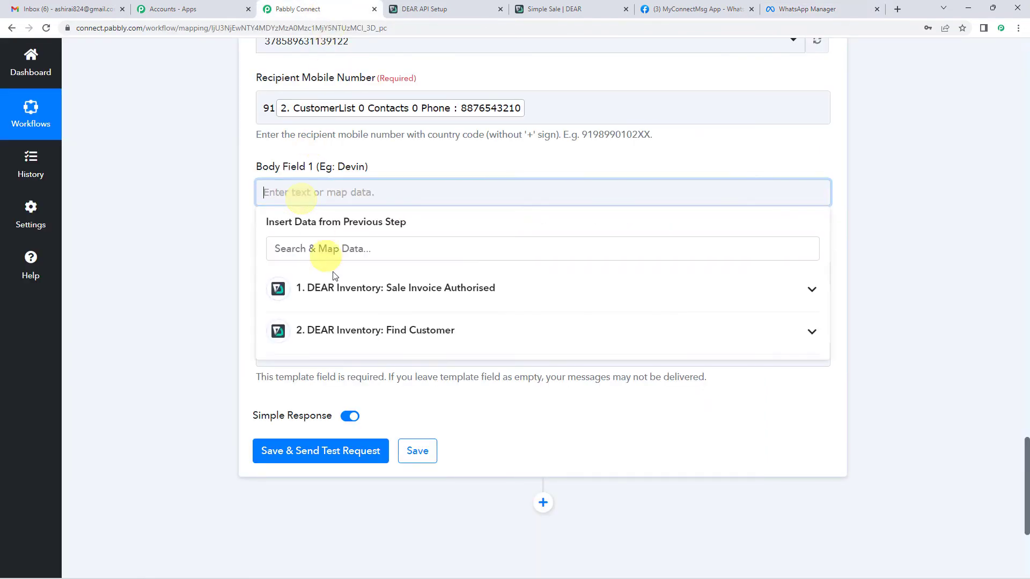
pyautogui.click(346, 289)
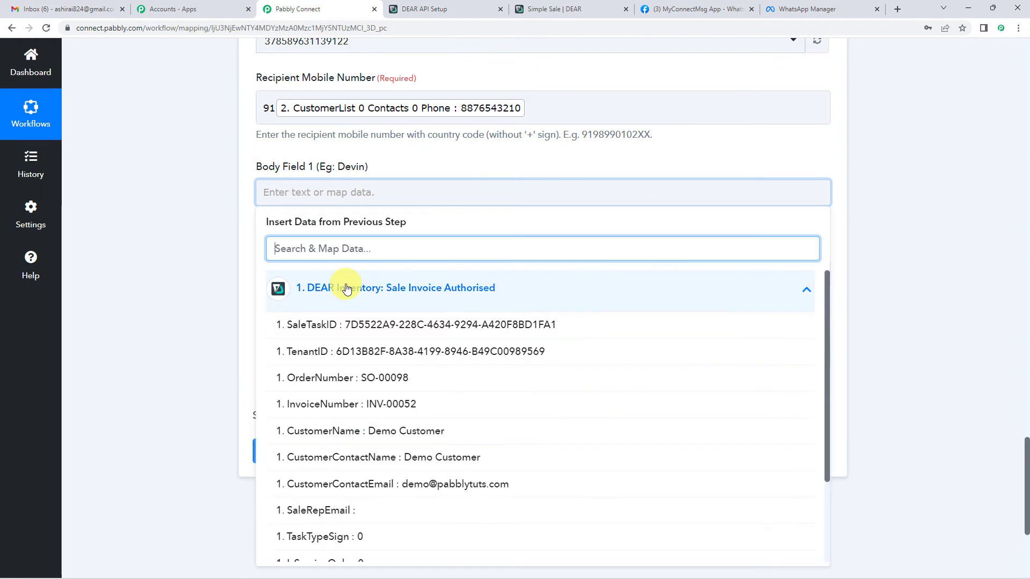
pyautogui.scroll(-1, 400, 297)
pyautogui.scroll(1, 420, 290)
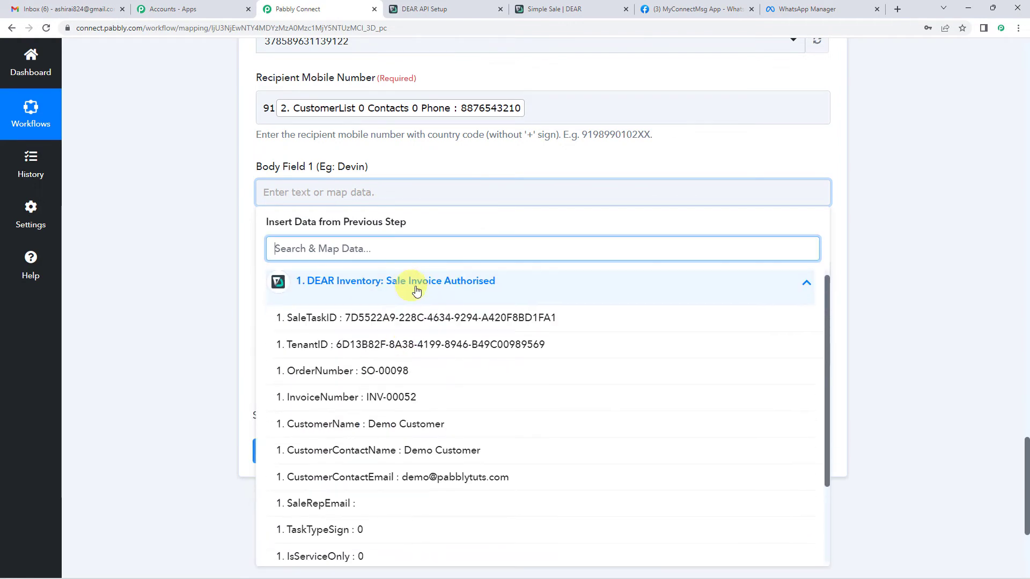
pyautogui.click(425, 438)
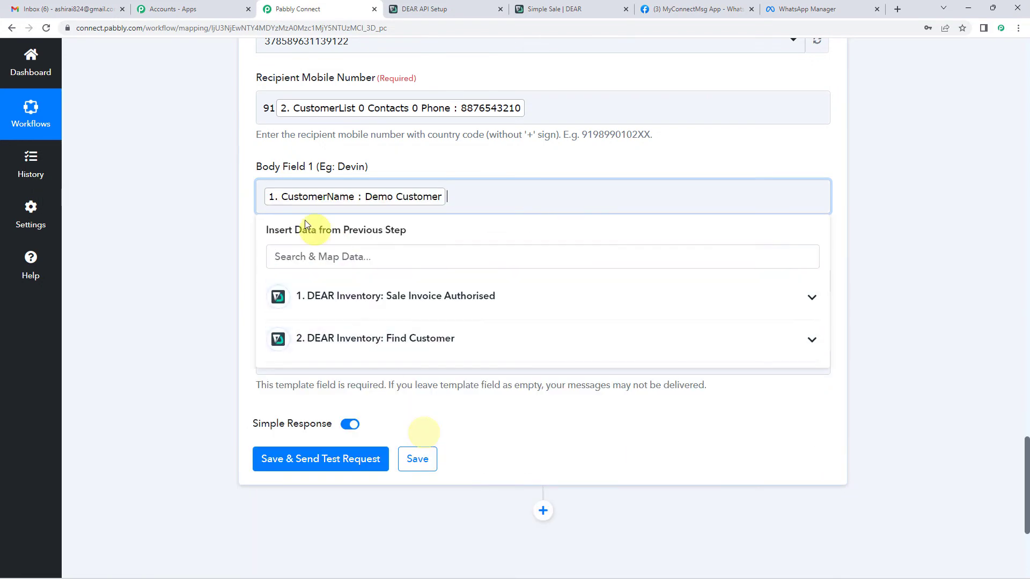
pyautogui.click(249, 209)
pyautogui.scroll(-1, 248, 208)
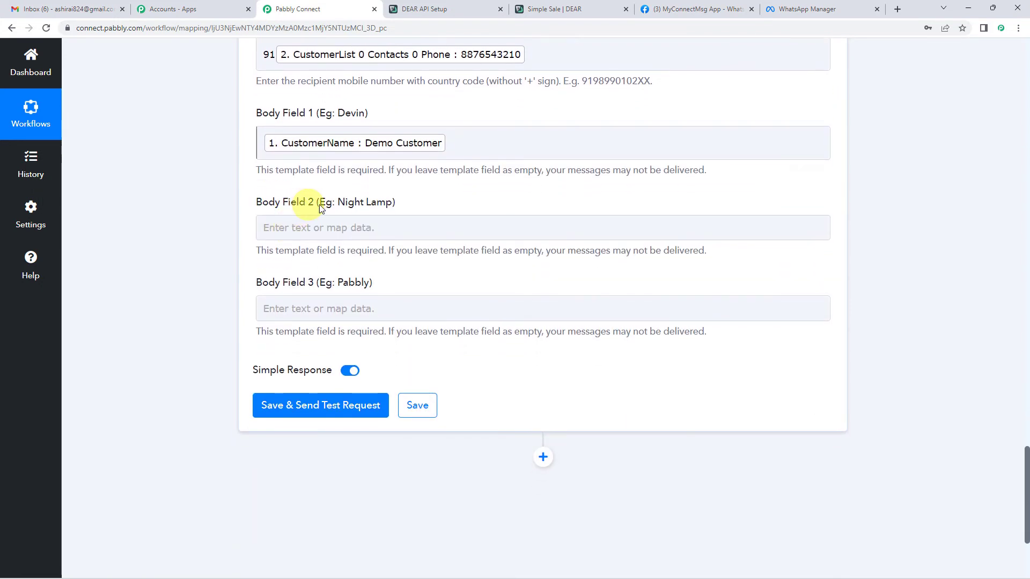
pyautogui.moveTo(319, 203); pyautogui.dragTo(387, 202)
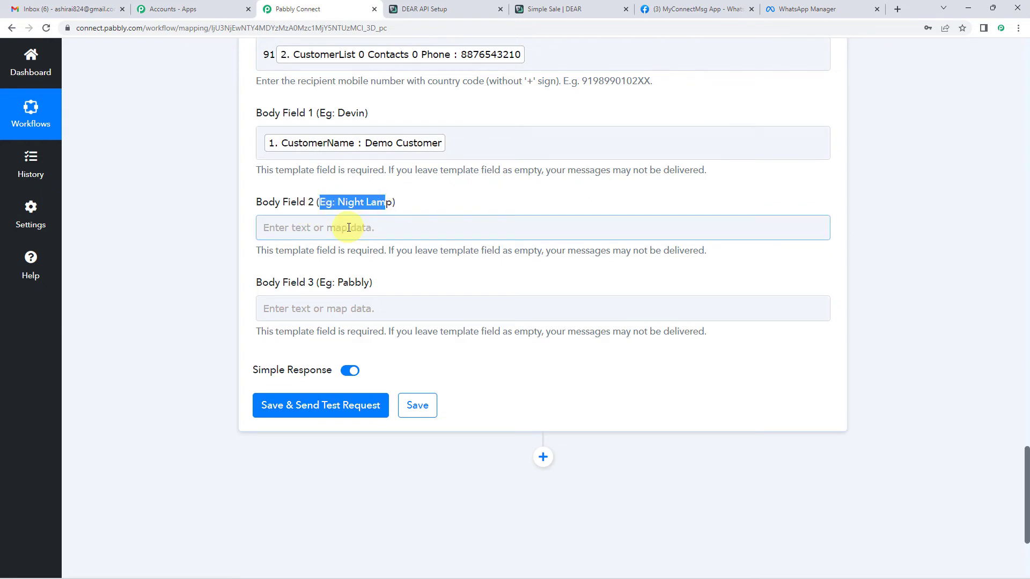
pyautogui.click(795, 9)
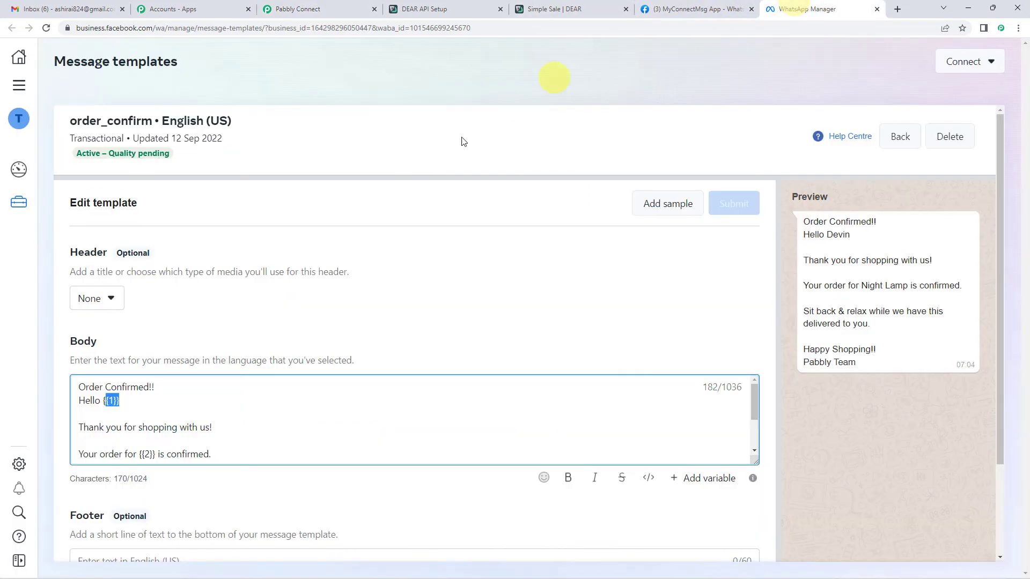
pyautogui.scroll(-1, 123, 423)
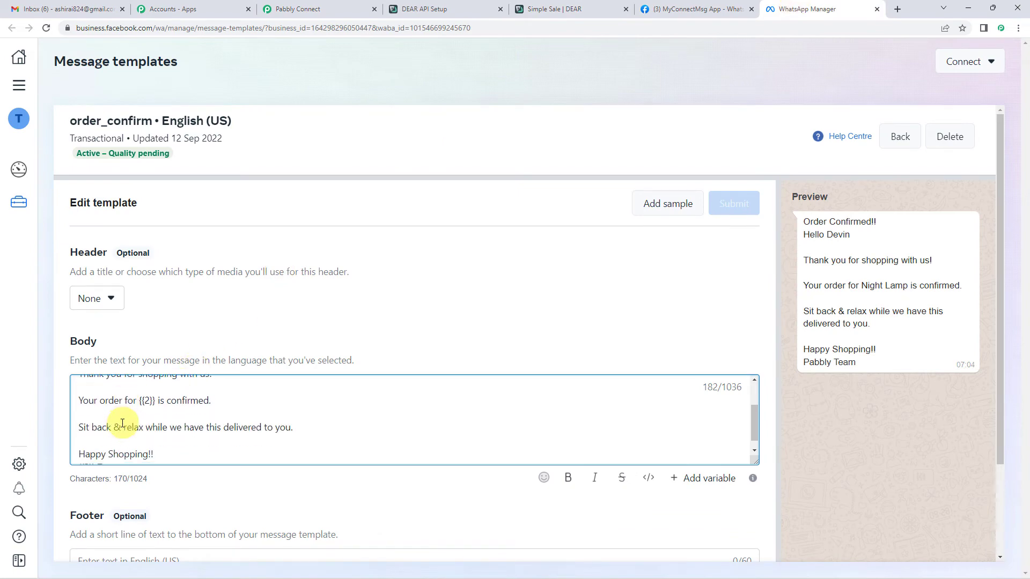
pyautogui.scroll(1, 127, 407)
pyautogui.scroll(-1, 137, 408)
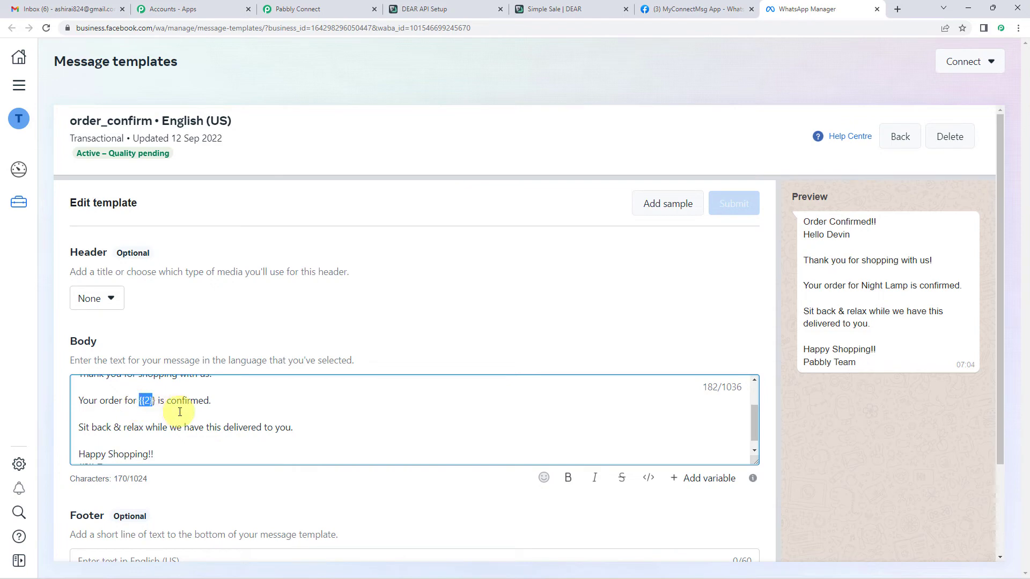
pyautogui.doubleClick(148, 401)
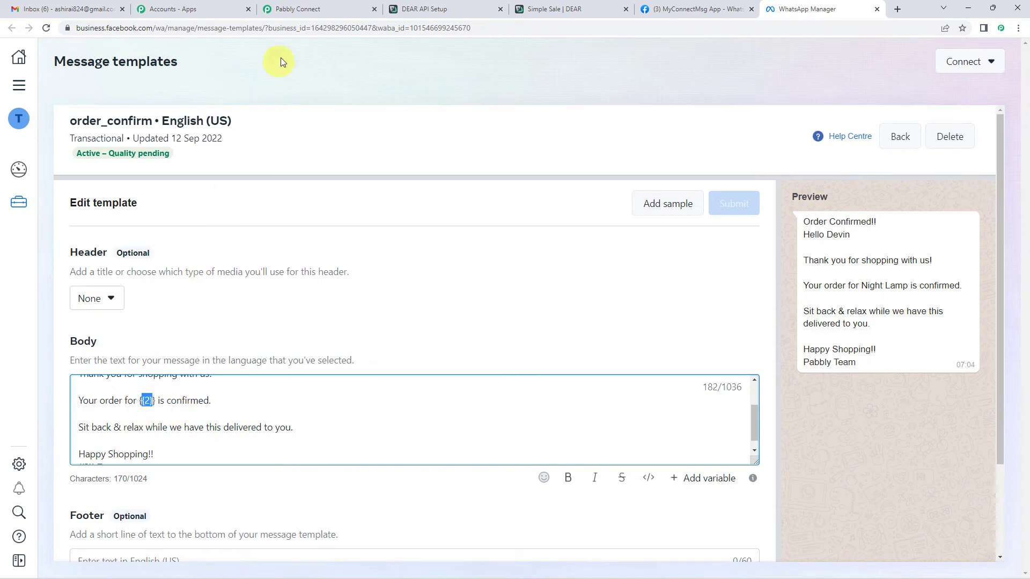
pyautogui.click(309, 7)
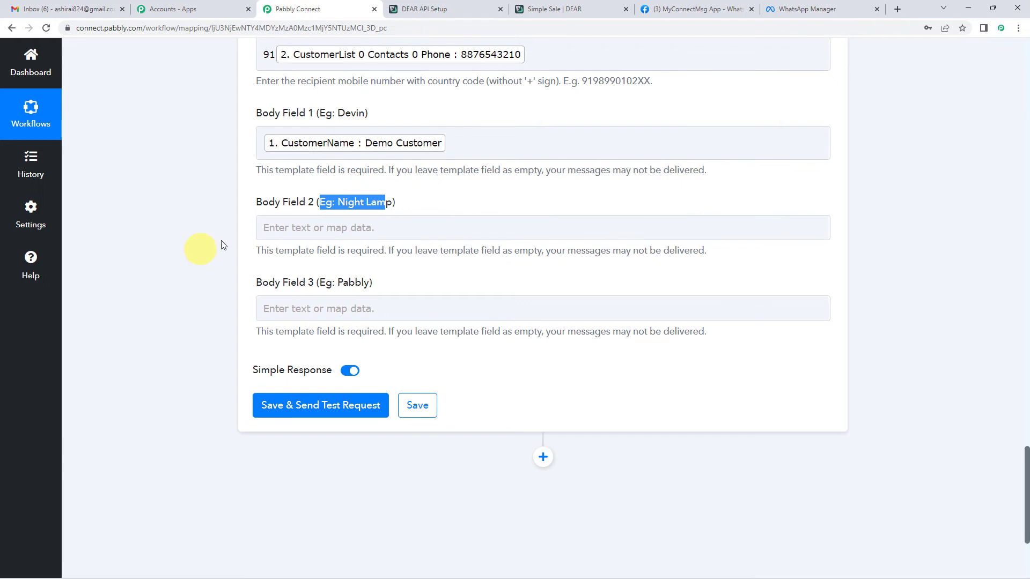
# Browse the Find Customer and Sale Invoice Authorised data in Body Field 2's Insert Data list.
pyautogui.click(303, 228)
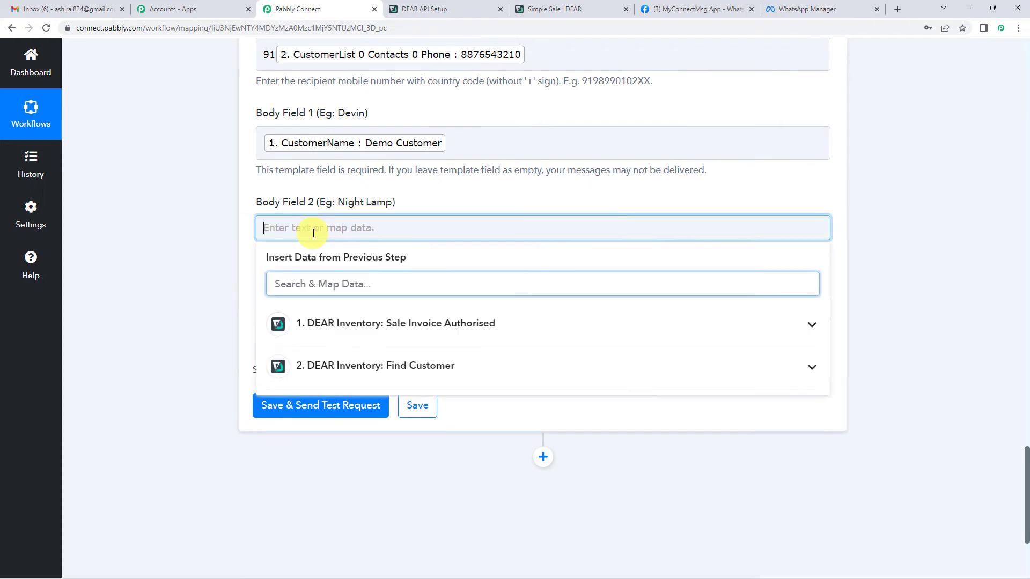
pyautogui.click(370, 366)
pyautogui.scroll(-2, 413, 269)
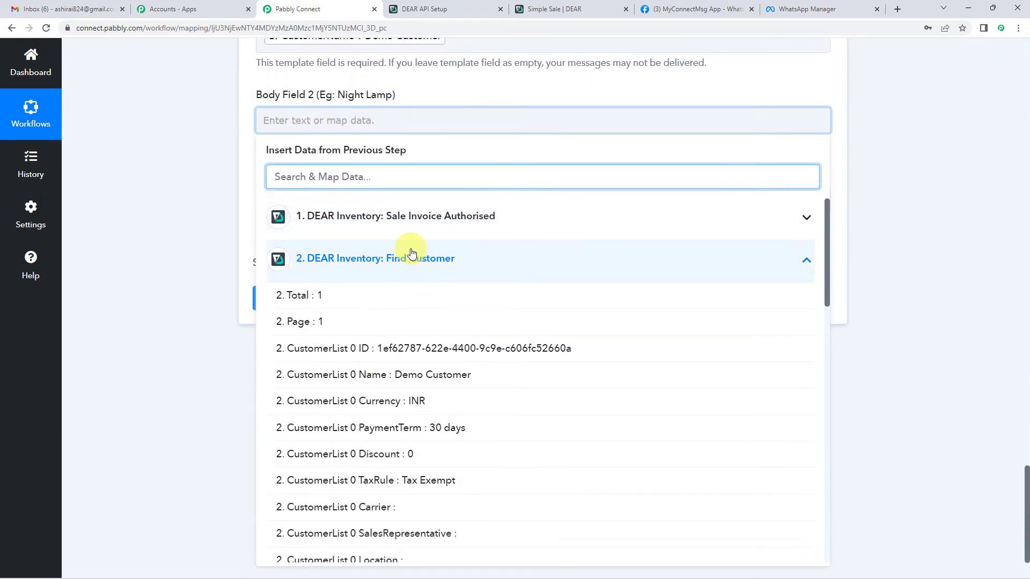
pyautogui.click(405, 259)
pyautogui.click(416, 228)
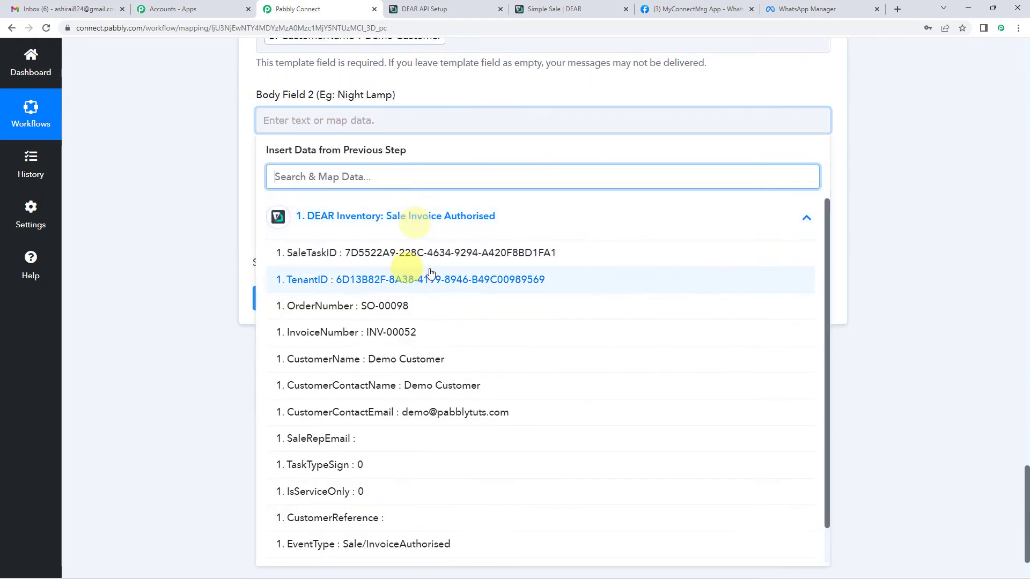
pyautogui.scroll(-1, 374, 321)
pyautogui.scroll(-1, 374, 321)
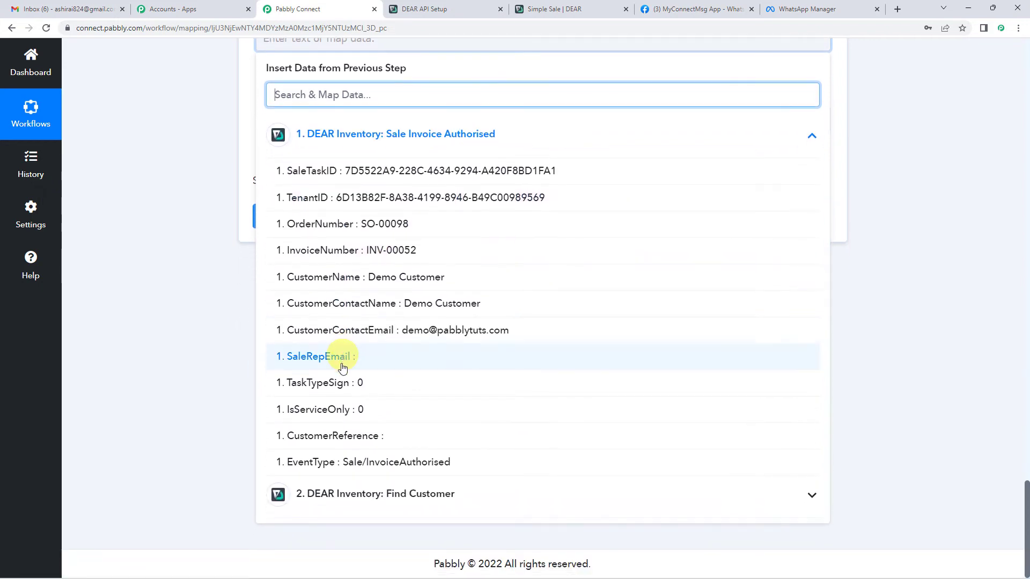
pyautogui.scroll(1, 344, 227)
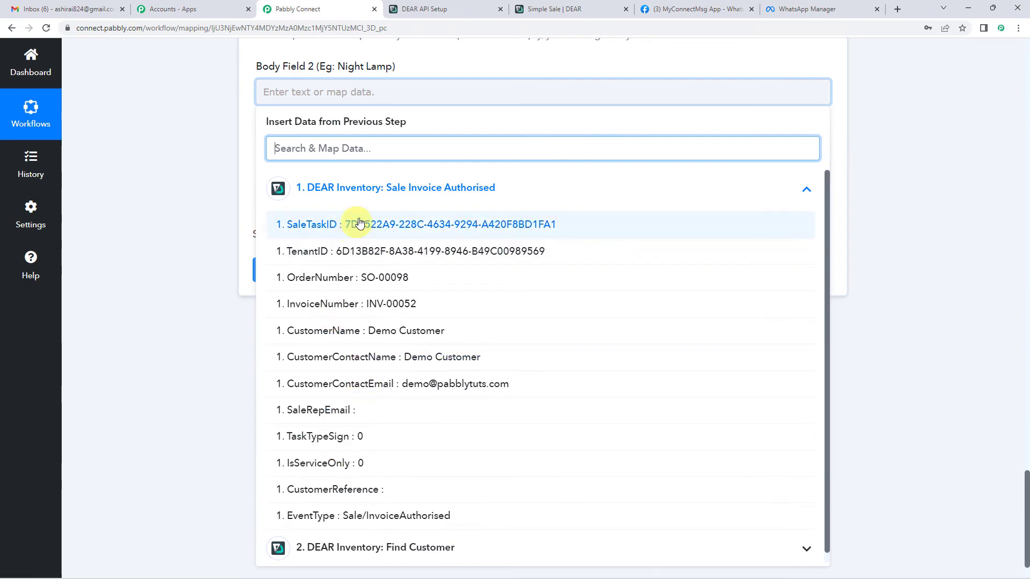
# Recheck the Find Customer data, close the Insert Data list, and return to its Response Received rows.
pyautogui.click(368, 189)
pyautogui.click(361, 234)
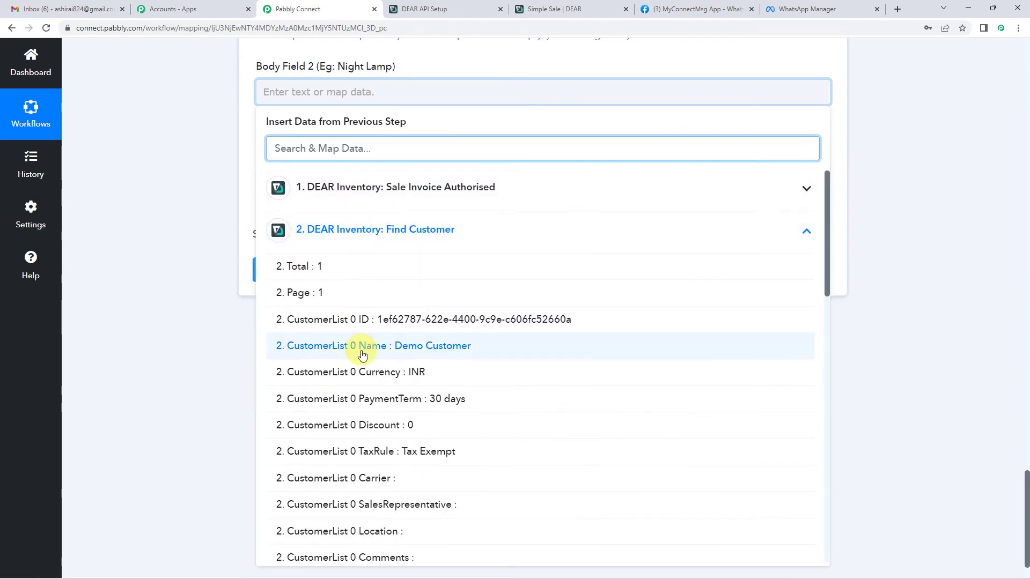
pyautogui.scroll(-7, 360, 354)
pyautogui.scroll(8, 329, 225)
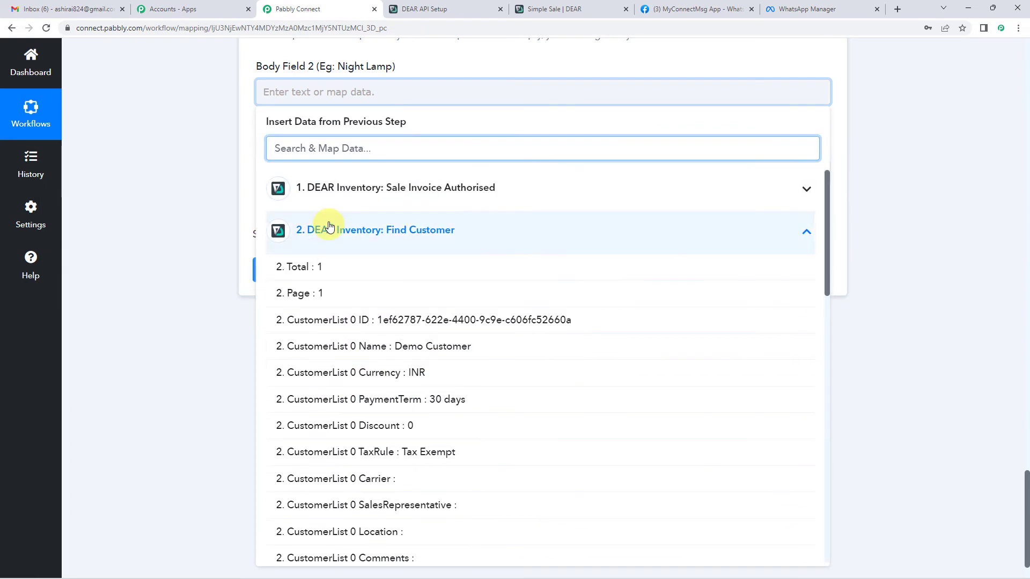
pyautogui.click(329, 228)
pyautogui.click(214, 169)
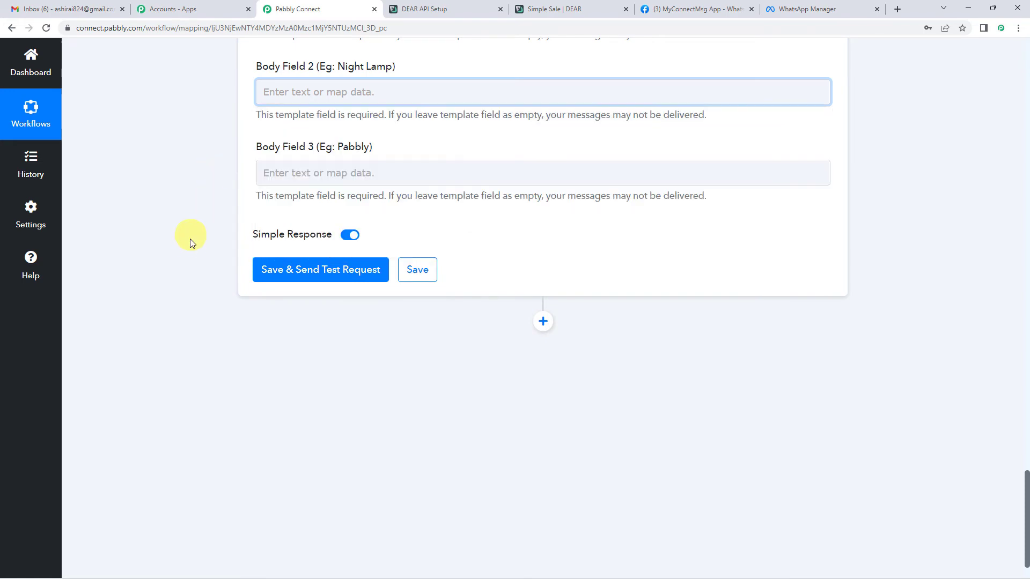
pyautogui.scroll(10, 190, 239)
pyautogui.scroll(7, 190, 239)
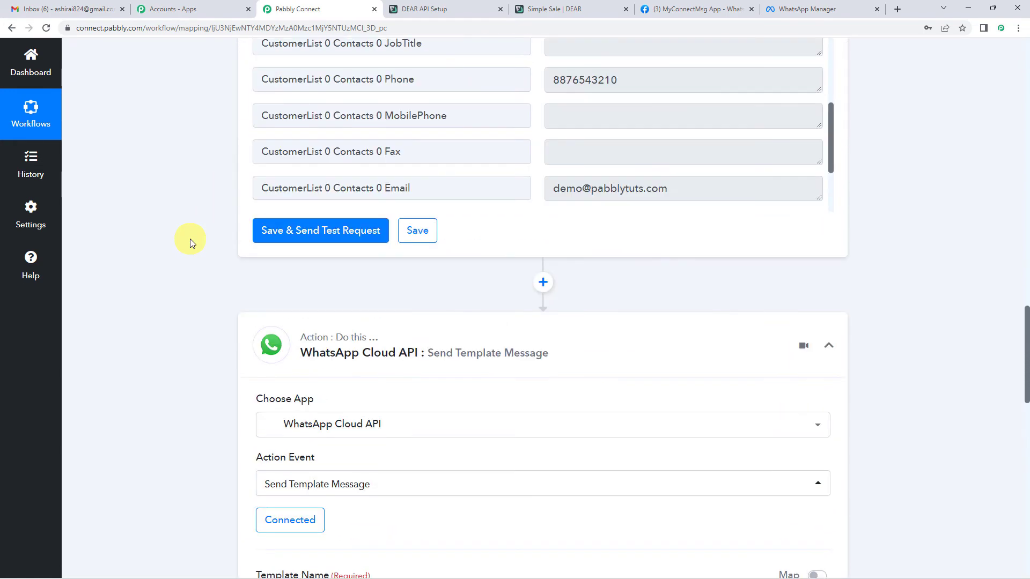
# Add a DEAR Inventory Find Sale Invoice step before WhatsApp, reusing the existing DEAR connection.
pyautogui.click(545, 283)
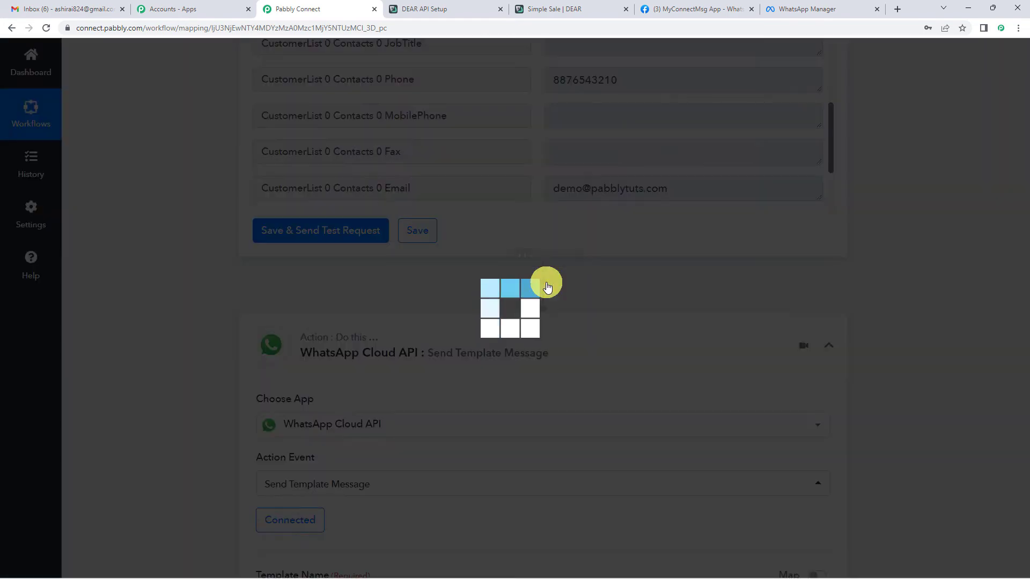
pyautogui.scroll(-2, 354, 315)
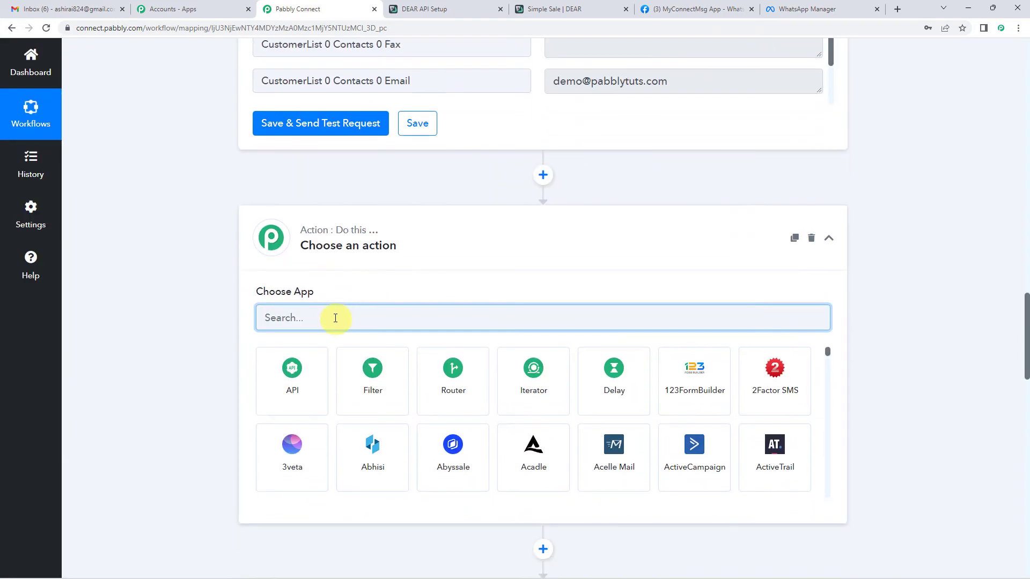
pyautogui.write('dear')
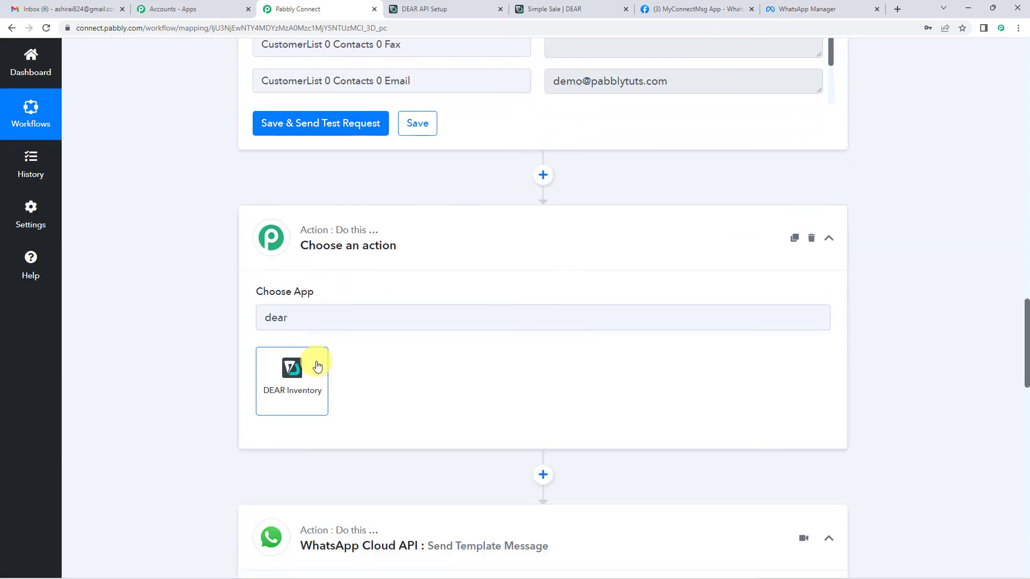
pyautogui.click(317, 366)
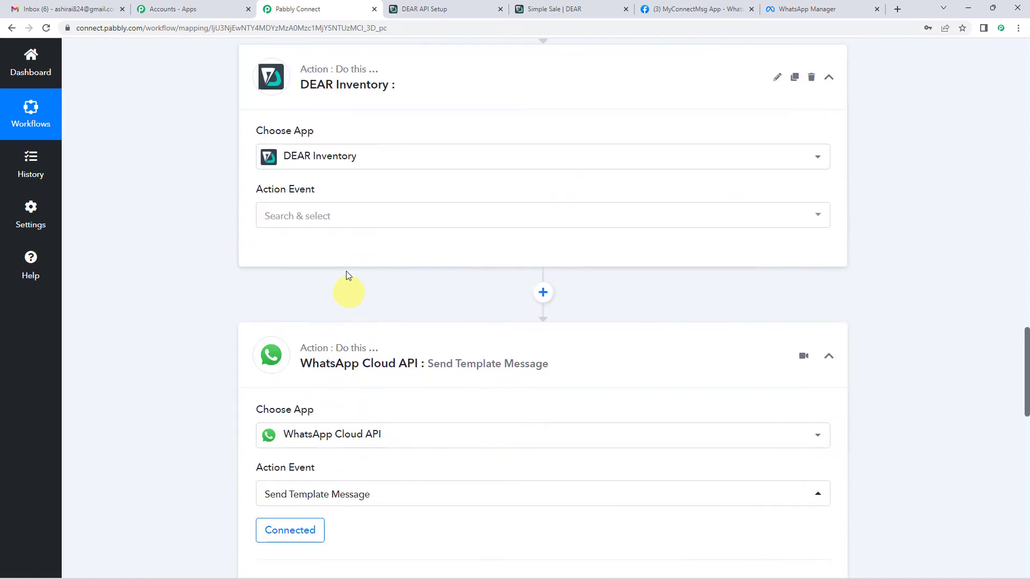
pyautogui.click(343, 222)
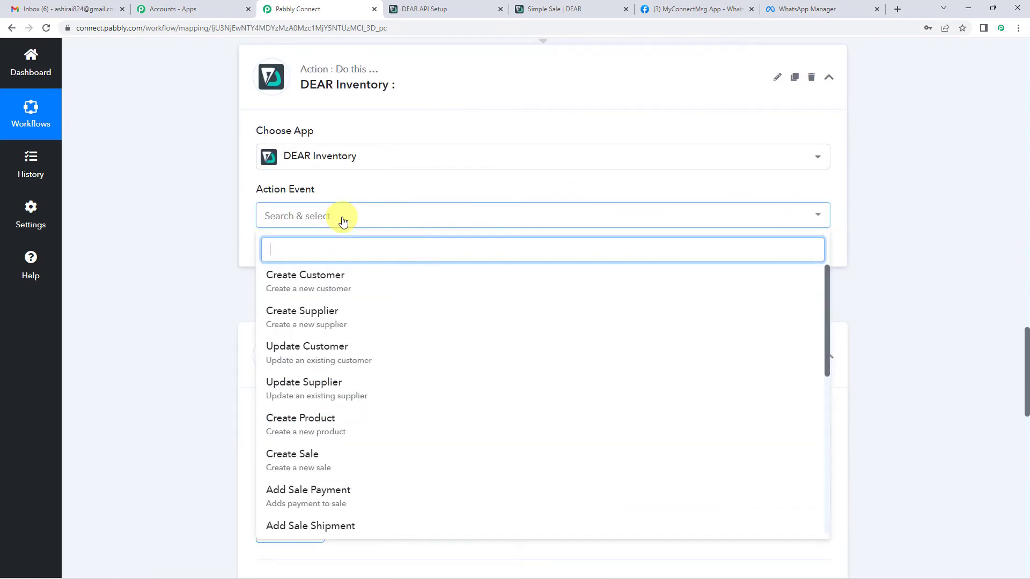
pyautogui.scroll(-5, 407, 383)
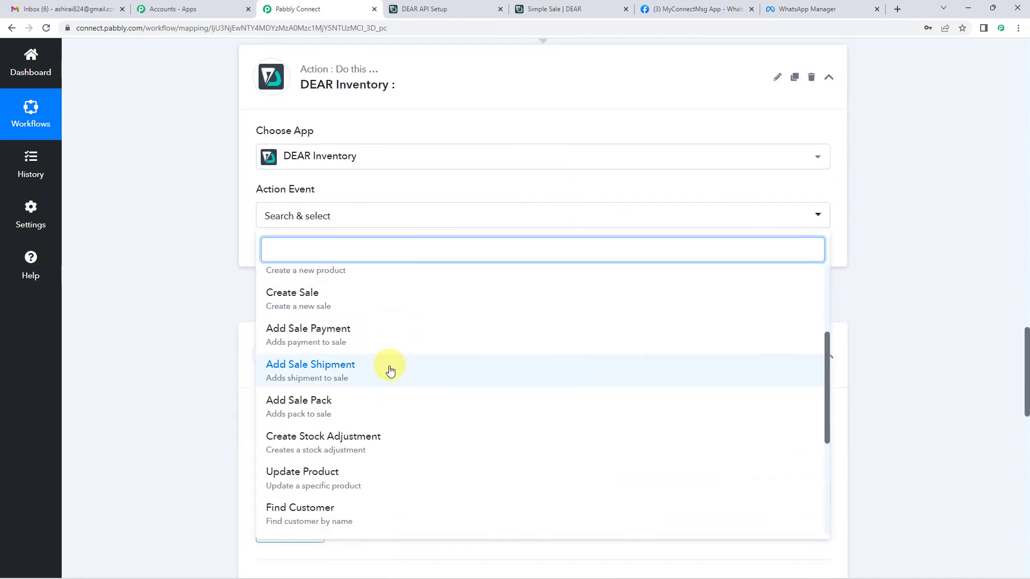
pyautogui.scroll(-2, 322, 444)
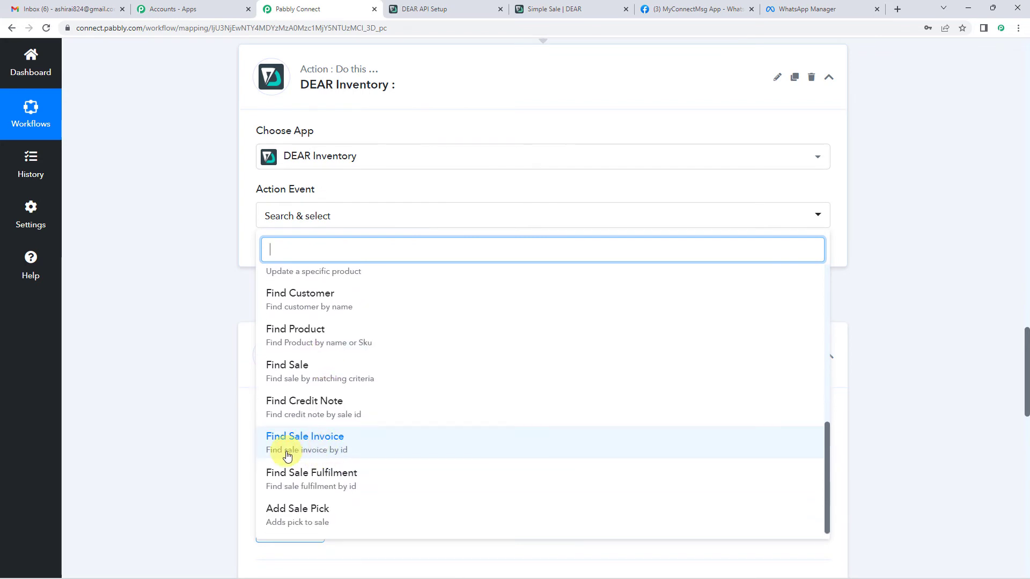
pyautogui.click(349, 454)
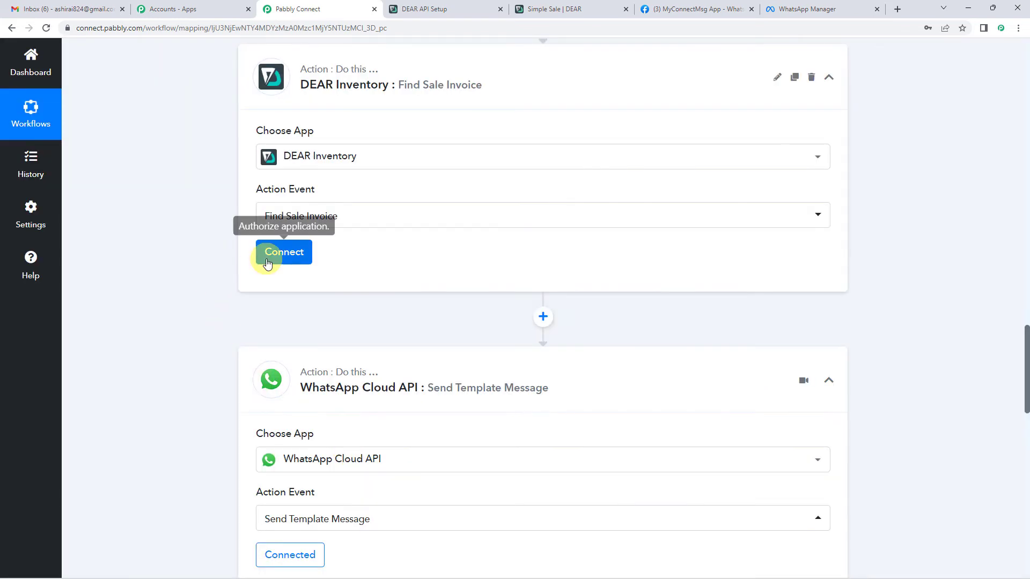
pyautogui.click(267, 261)
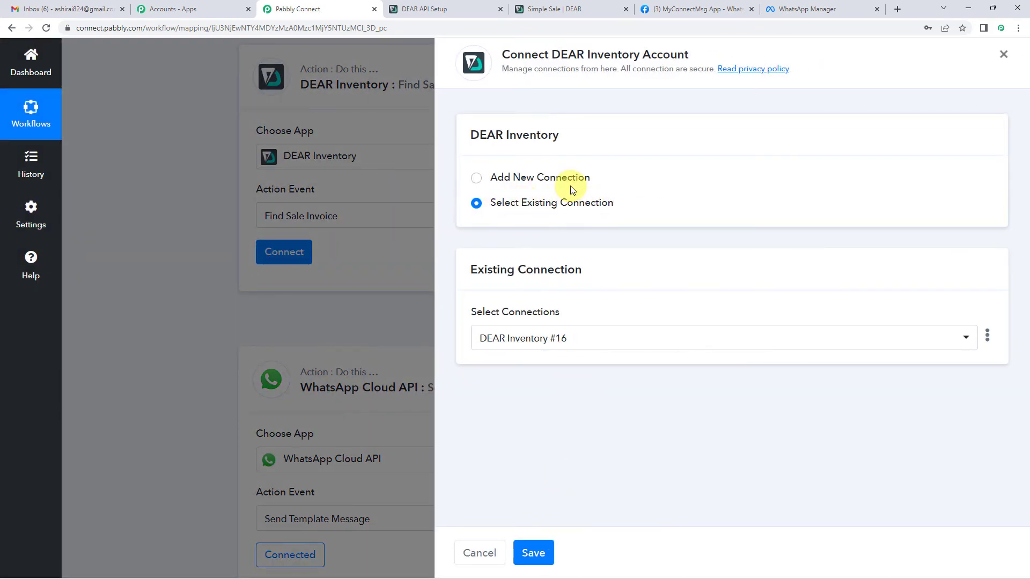
pyautogui.click(536, 553)
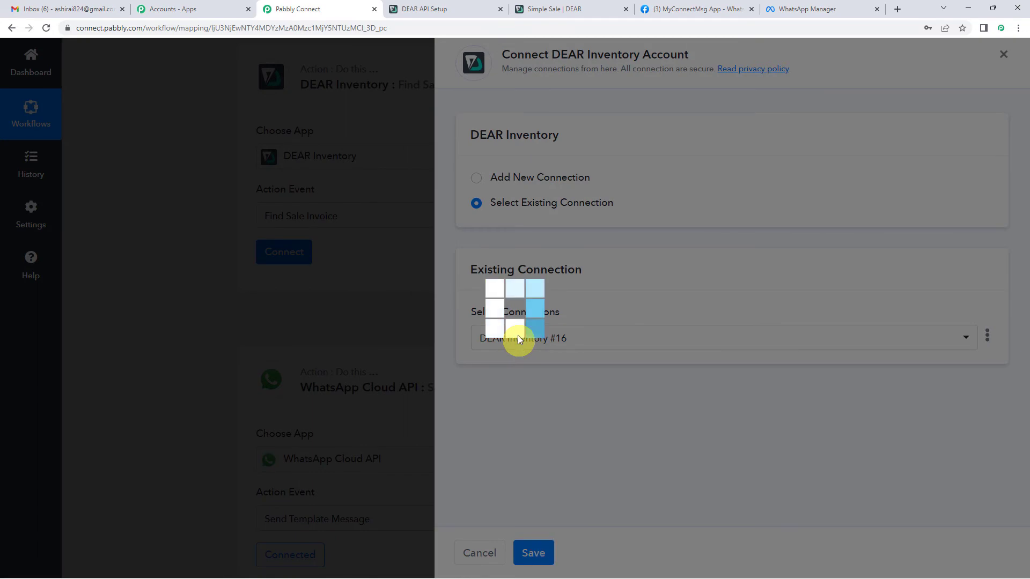
pyautogui.scroll(-2, 379, 260)
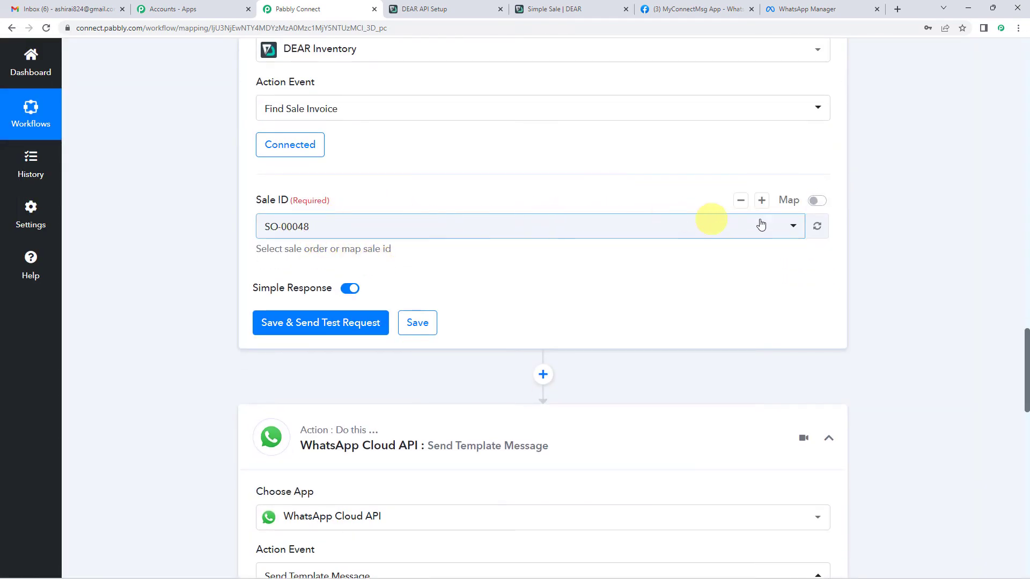
# Replace the fixed Sale ID SO-00048 with the trigger's mapped 1. SaleTaskID.
pyautogui.click(816, 202)
pyautogui.moveTo(472, 223); pyautogui.dragTo(224, 230)
pyautogui.press('BackSpace')
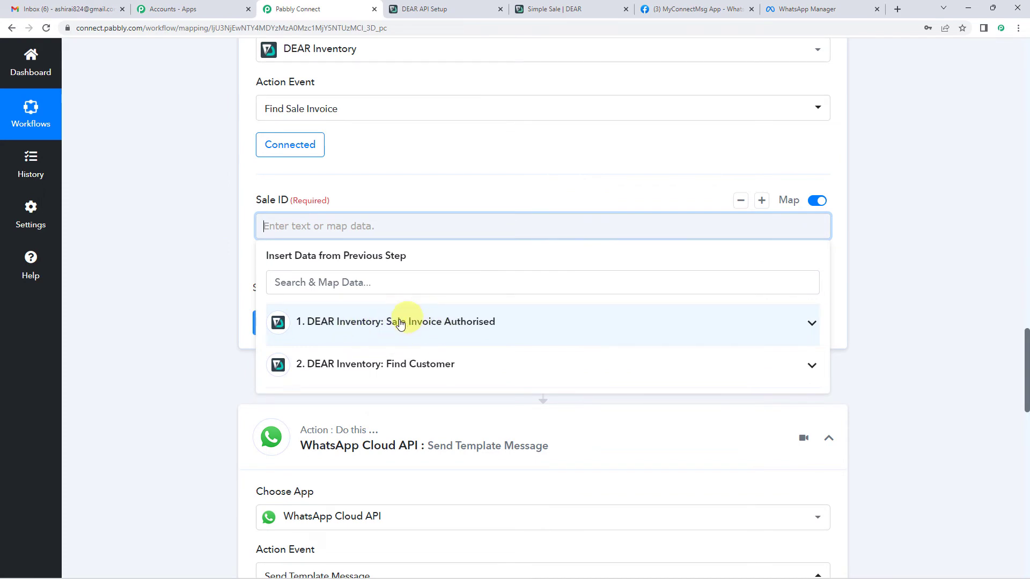
pyautogui.click(470, 324)
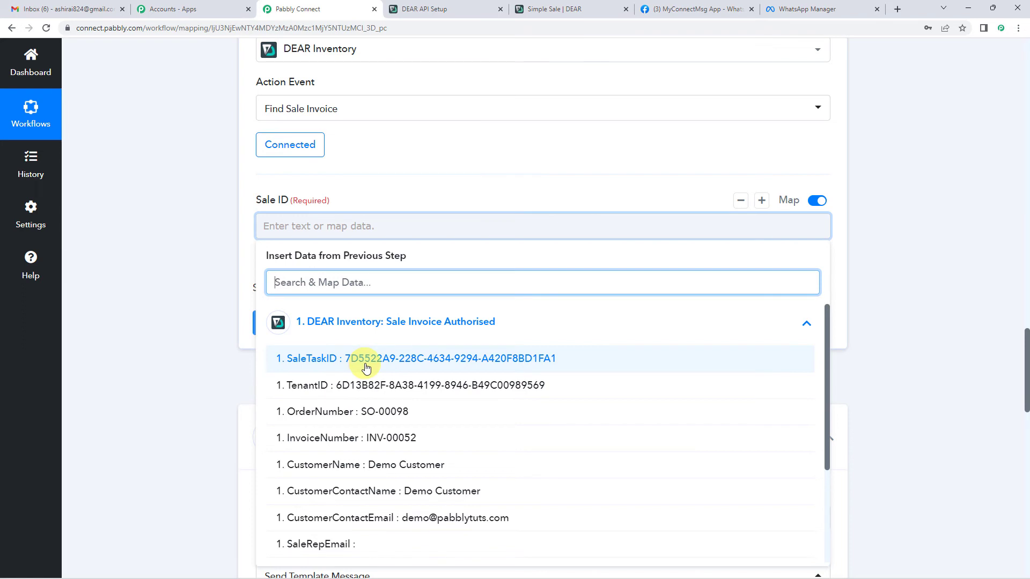
pyautogui.click(423, 365)
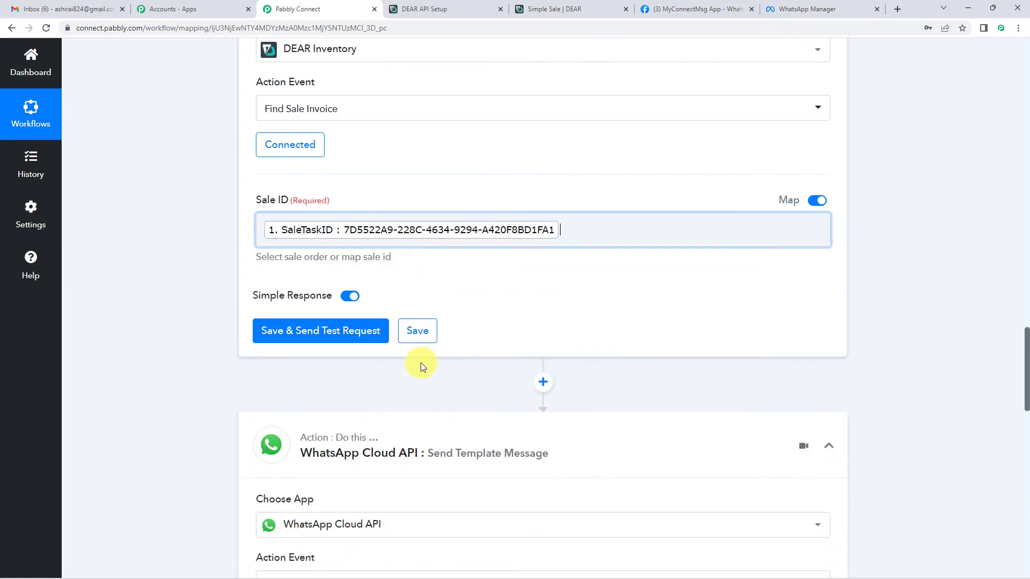
pyautogui.click(243, 227)
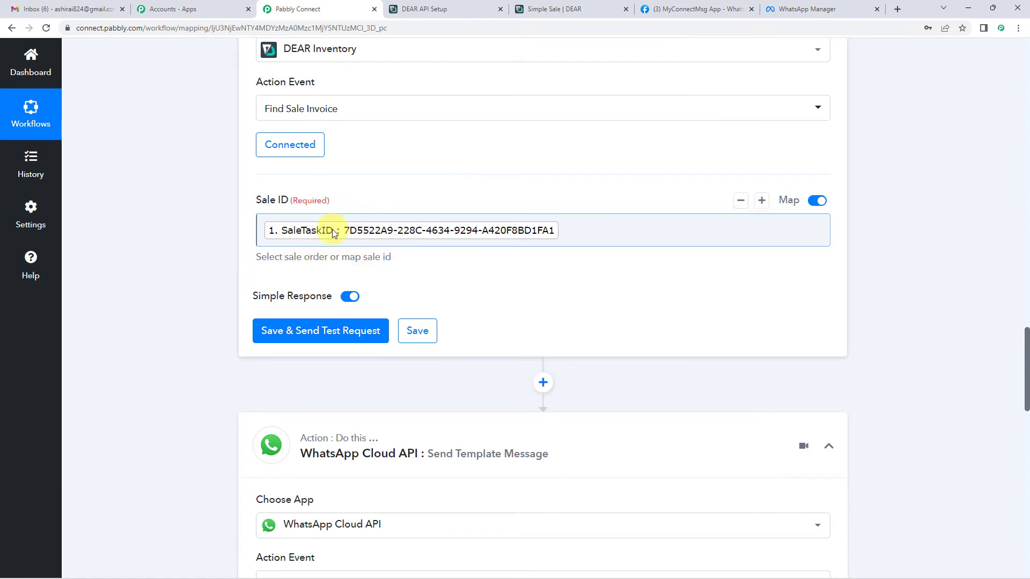
pyautogui.scroll(20, 206, 281)
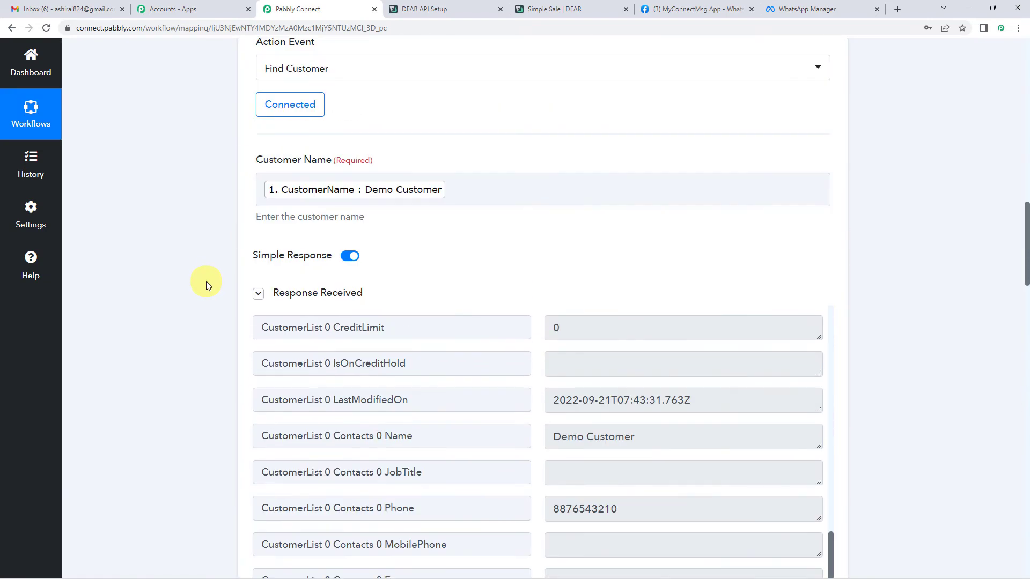
pyautogui.scroll(-2, 352, 361)
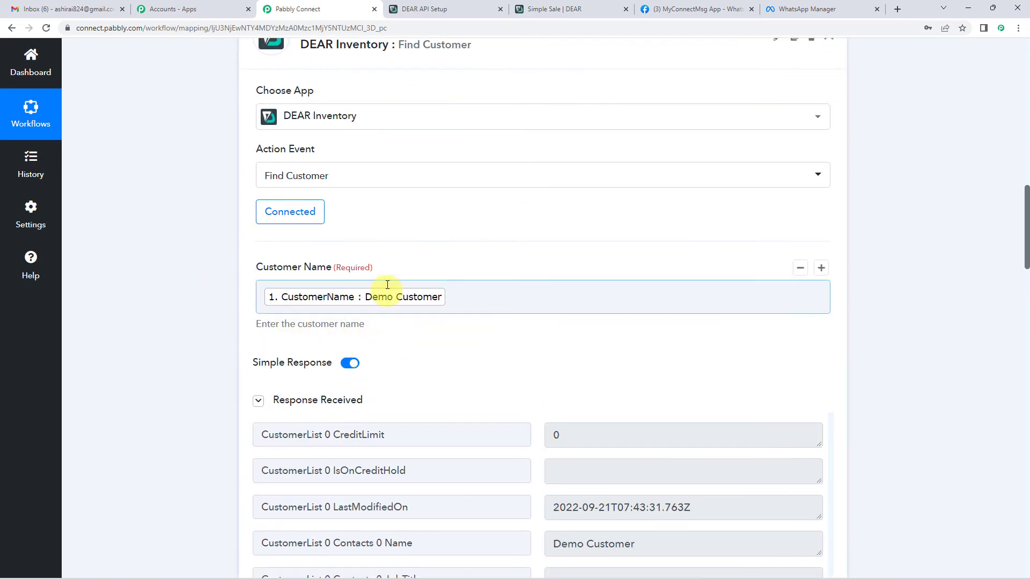
pyautogui.scroll(-3, 525, 262)
pyautogui.scroll(-2, 524, 262)
pyautogui.scroll(-9, 200, 284)
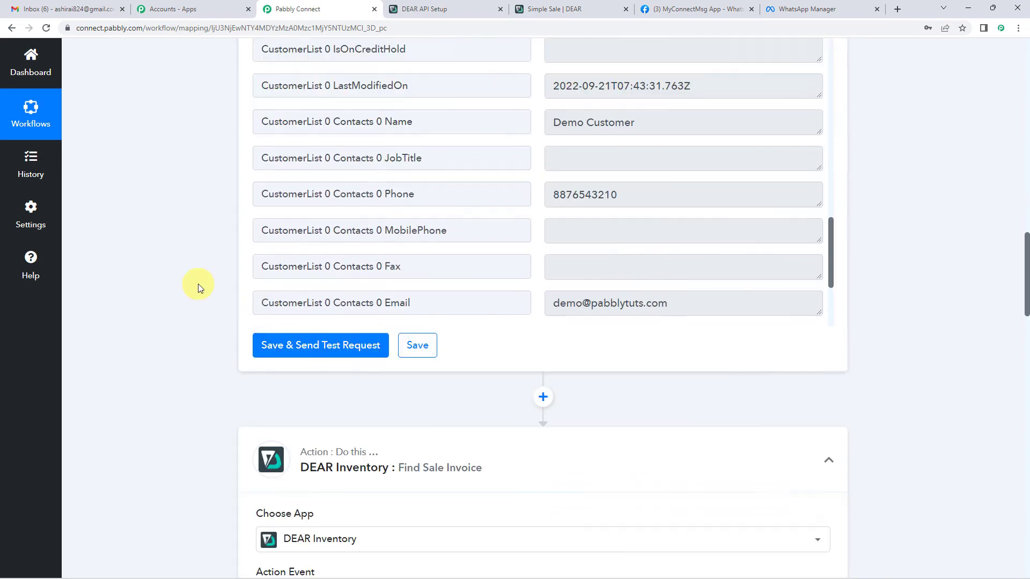
pyautogui.scroll(-1, 345, 383)
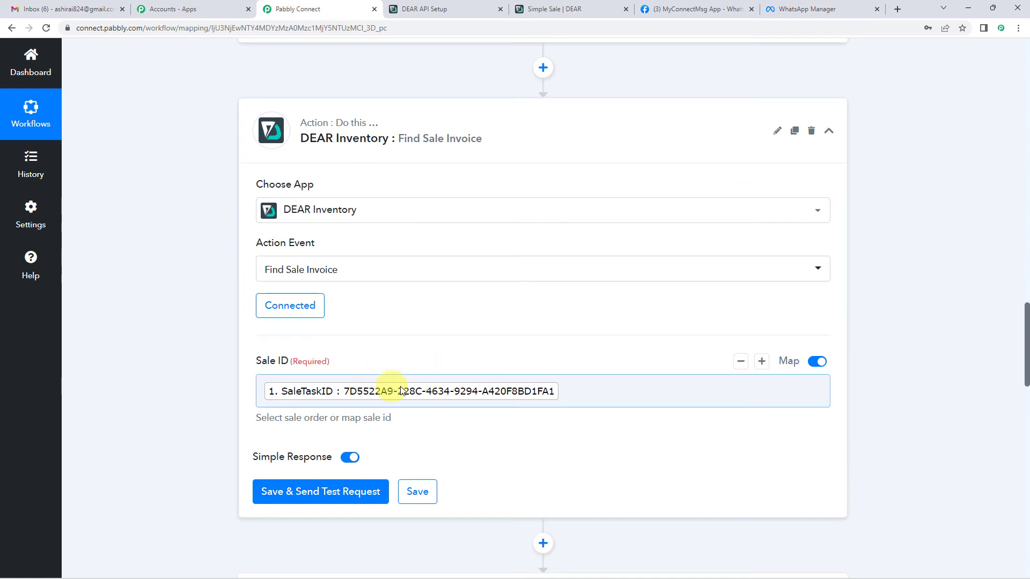
pyautogui.scroll(-5, 413, 317)
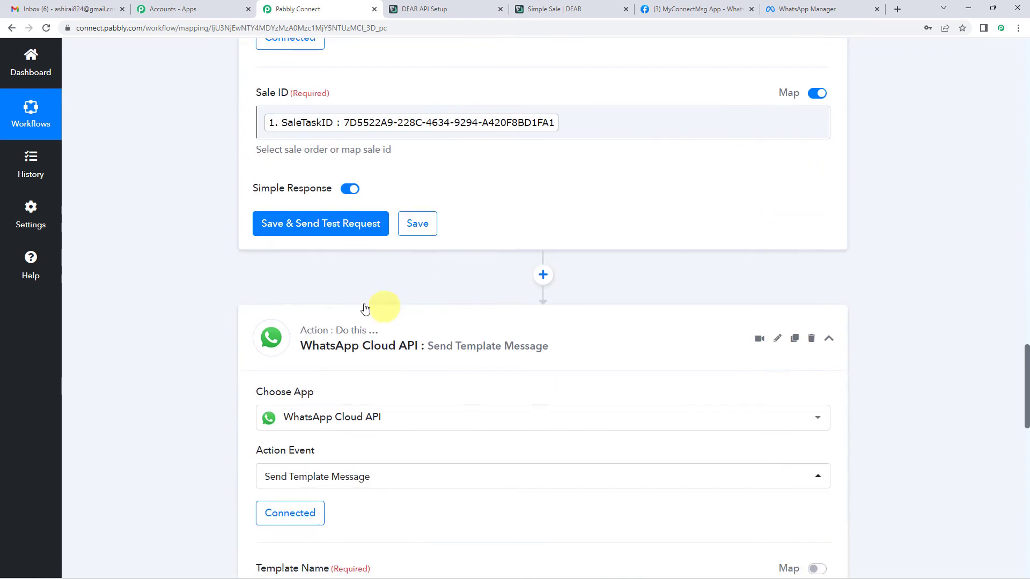
# Test Find Sale Invoice, returning INV-00052: one Boston 1-Seater Tufted Dining Chair, SK-00002, price 120.
pyautogui.click(301, 232)
pyautogui.scroll(-2, 476, 243)
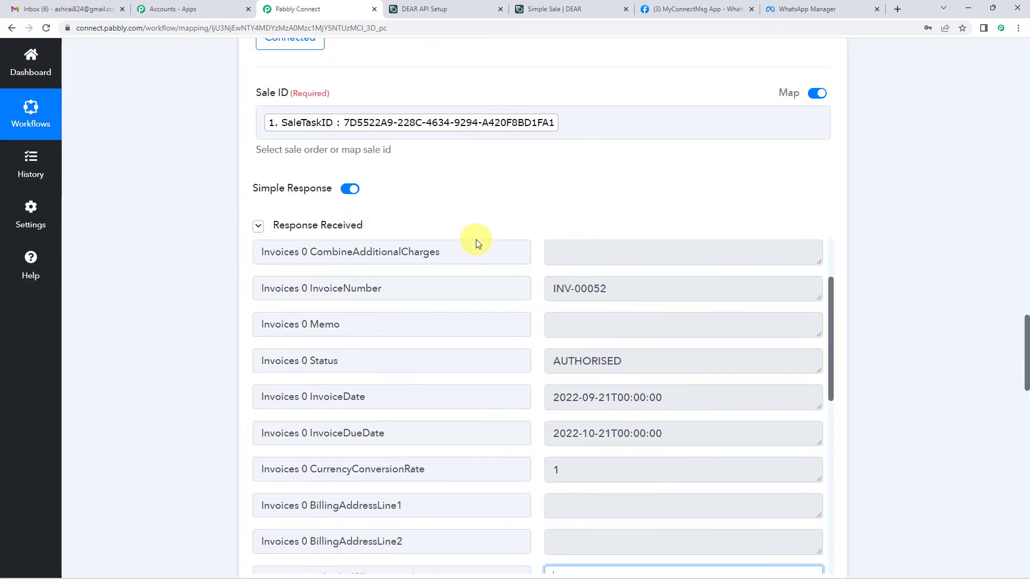
pyautogui.scroll(-2, 517, 196)
pyautogui.scroll(3, 462, 320)
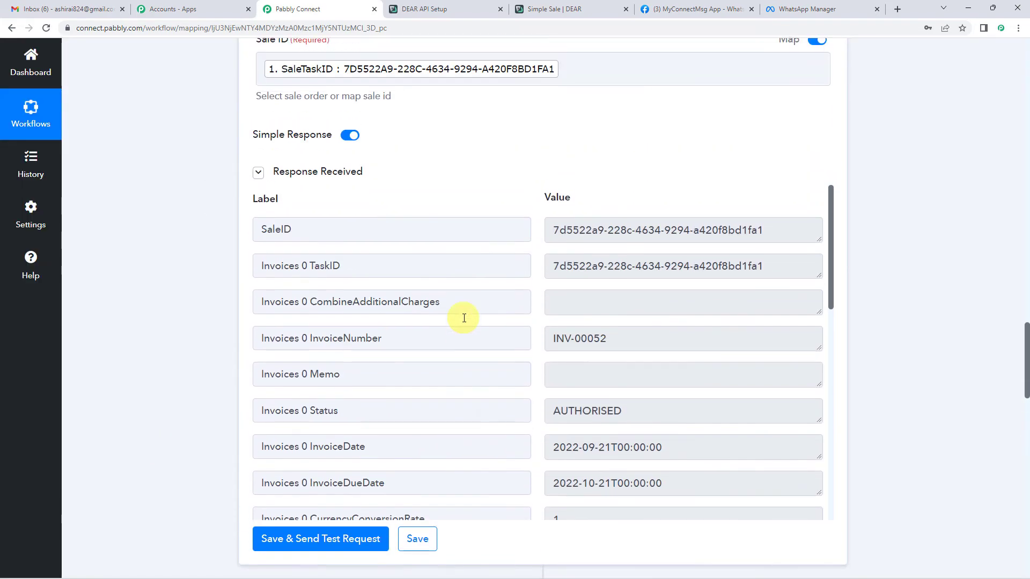
pyautogui.scroll(-2, 590, 160)
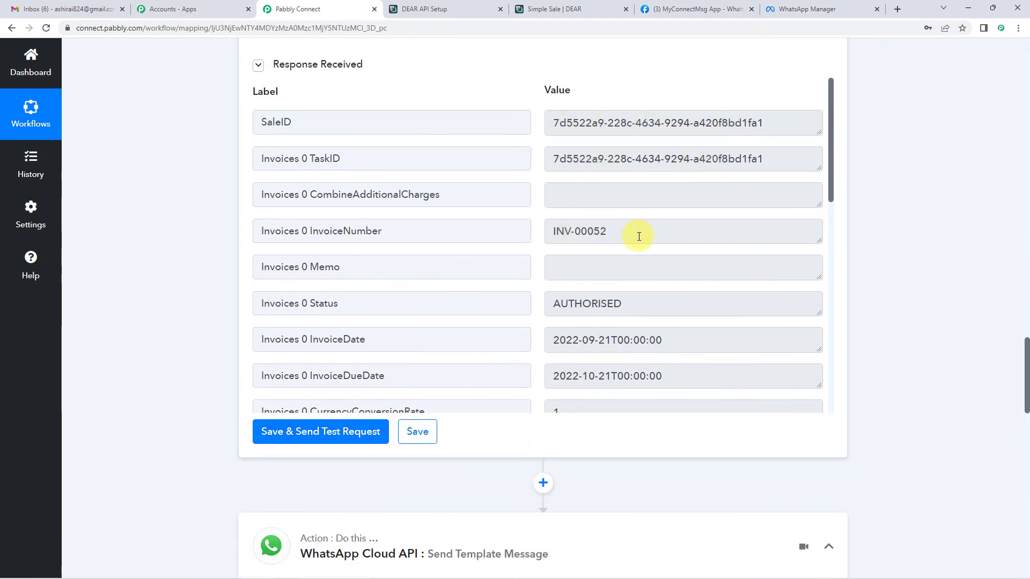
pyautogui.scroll(-7, 639, 236)
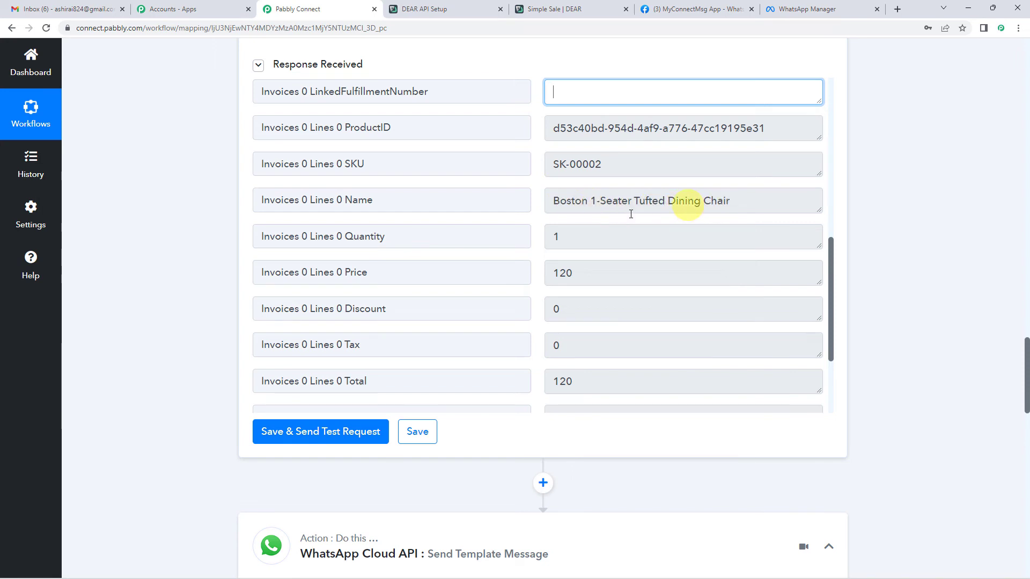
pyautogui.scroll(-1, 631, 214)
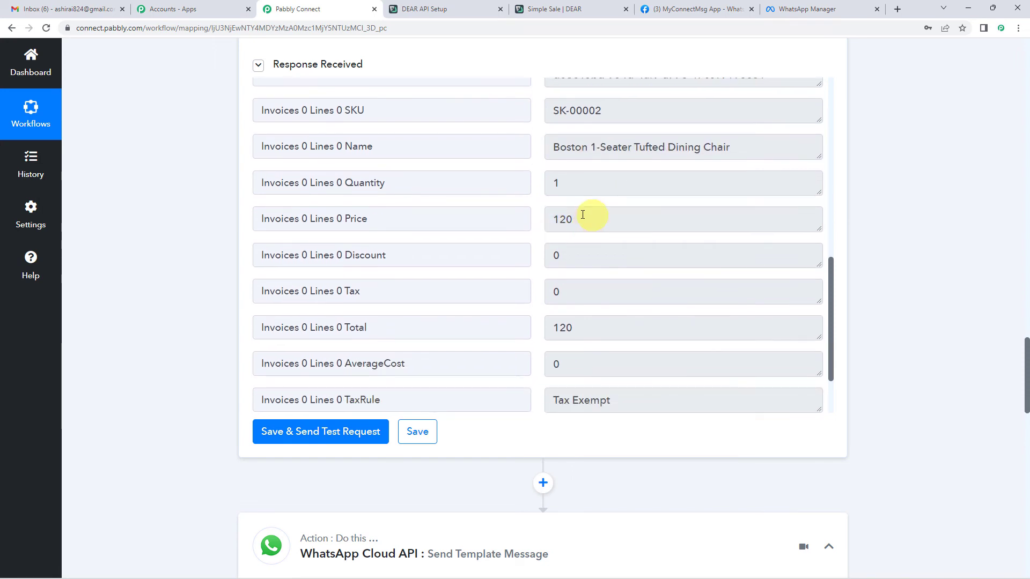
pyautogui.scroll(-2, 565, 227)
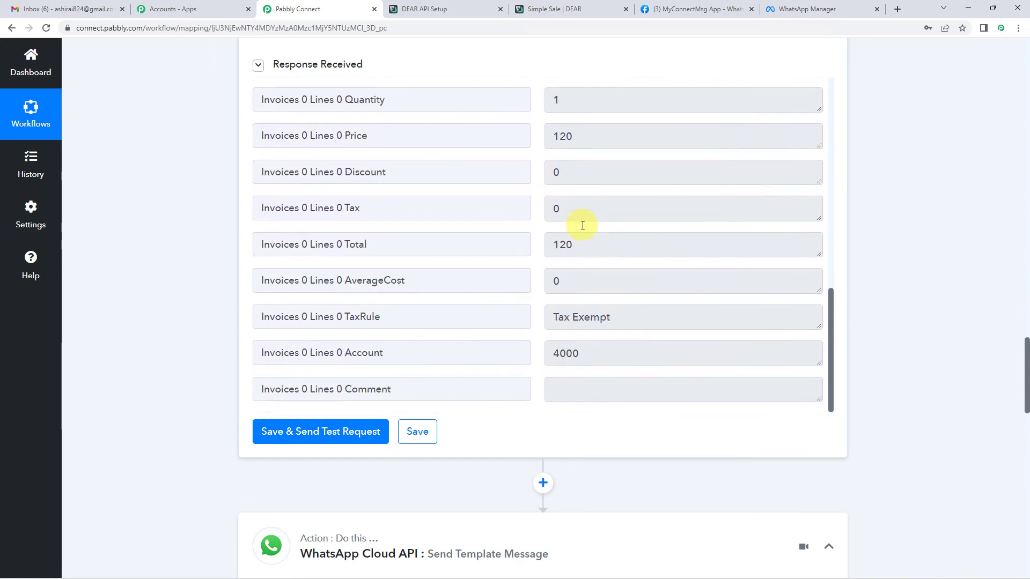
pyautogui.scroll(-3, 581, 223)
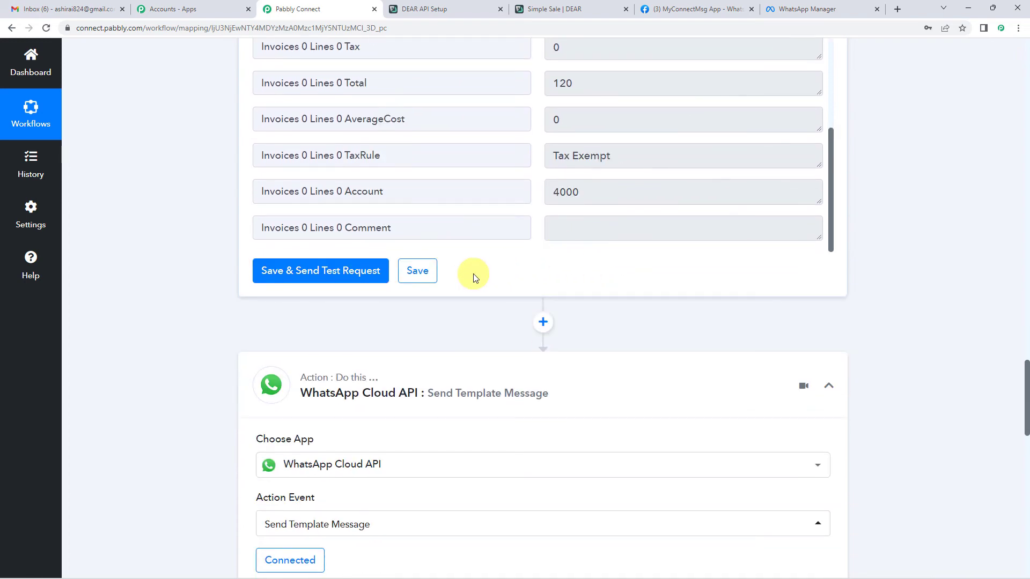
pyautogui.scroll(2, 474, 273)
pyautogui.scroll(-4, 560, 258)
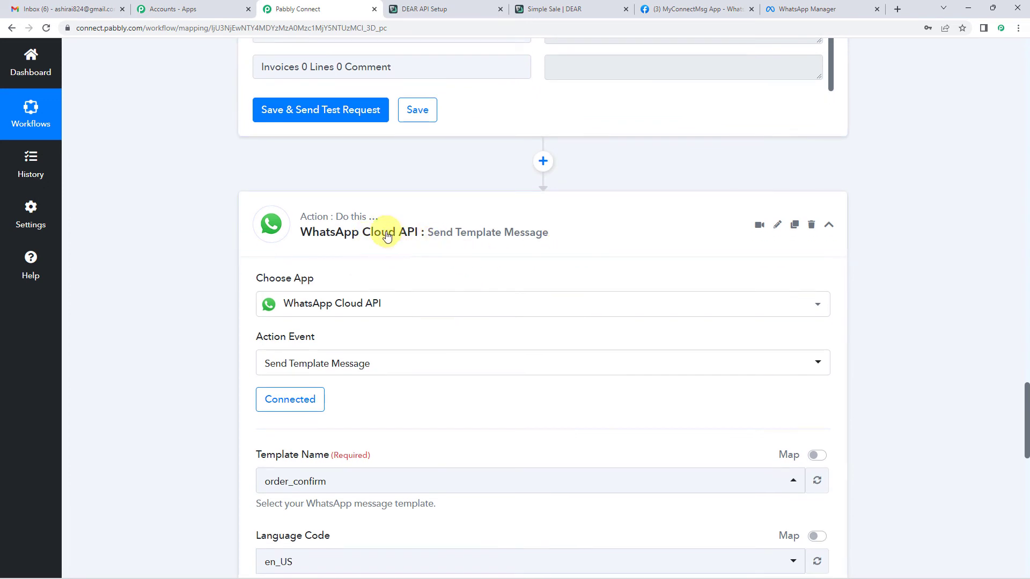
# Re-save the WhatsApp step with the existing WhatsApp Cloud API #185 connection.
pyautogui.scroll(-1, 386, 242)
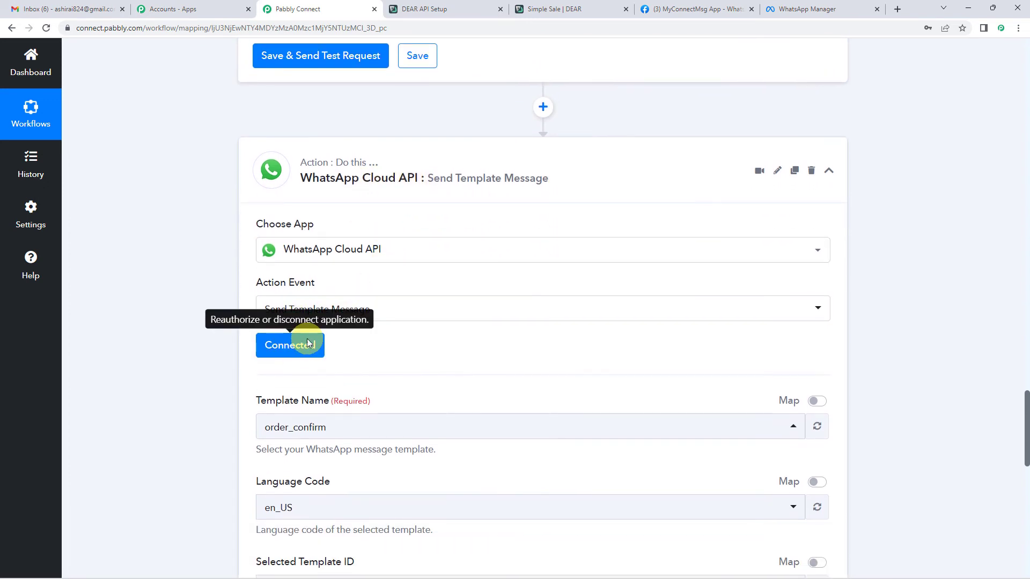
pyautogui.scroll(-2, 298, 346)
pyautogui.scroll(10, 488, 280)
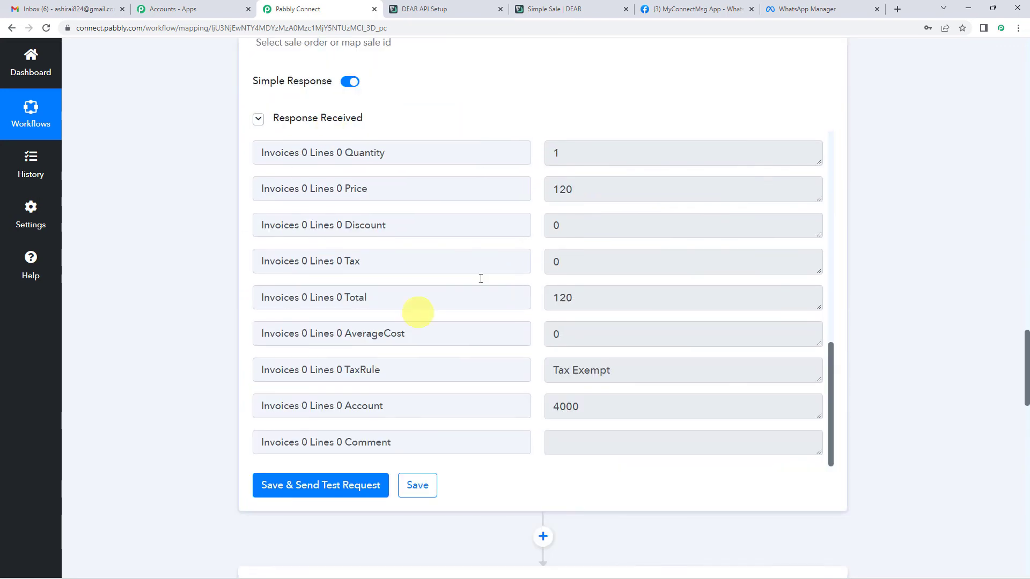
pyautogui.scroll(-6, 258, 333)
pyautogui.scroll(-2, 234, 339)
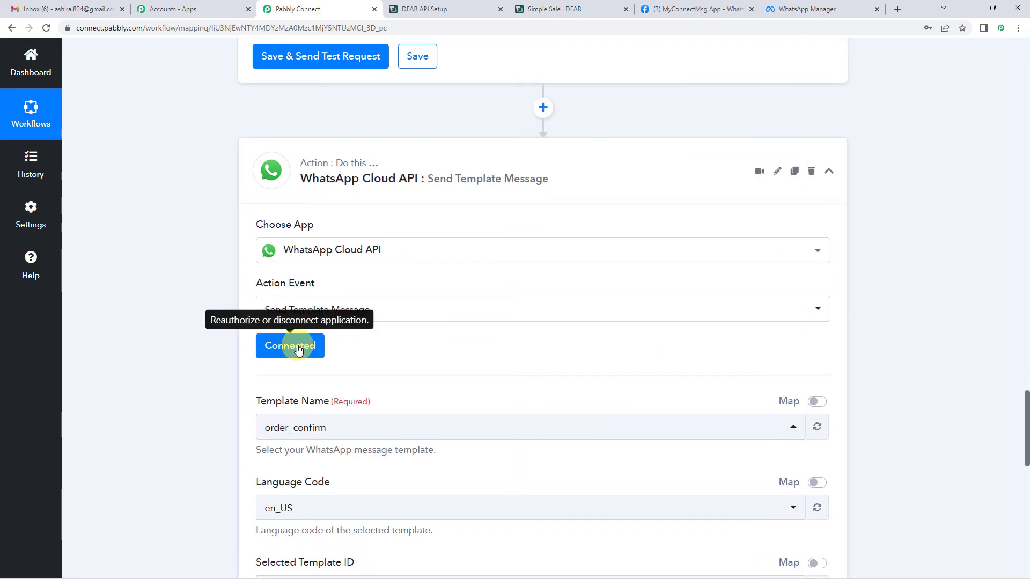
pyautogui.click(299, 348)
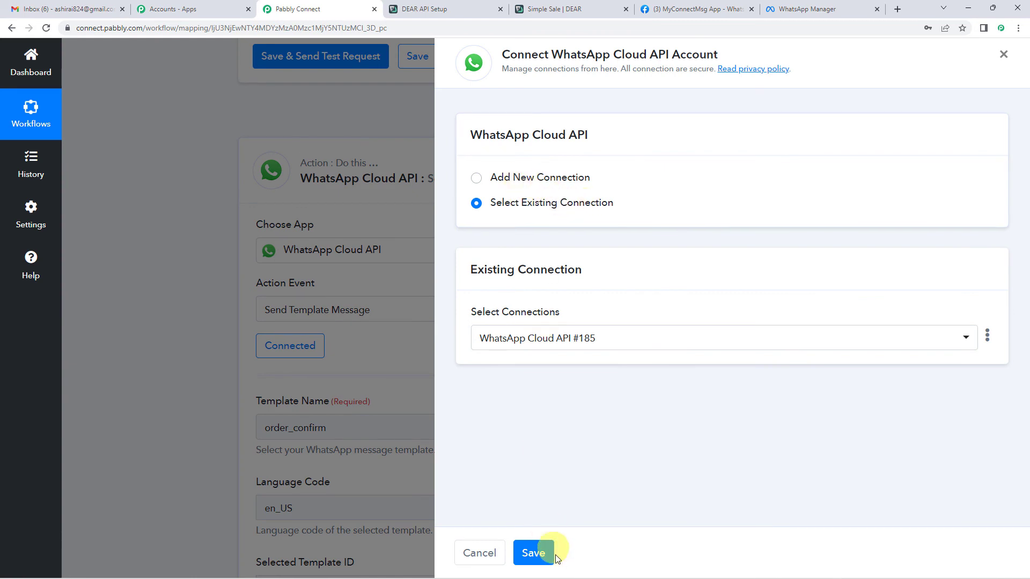
pyautogui.click(537, 552)
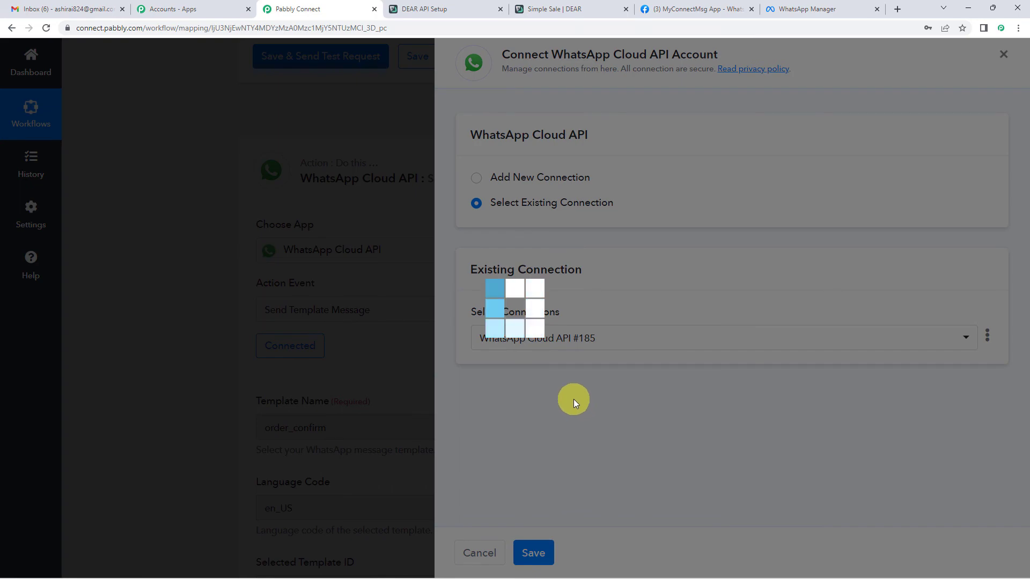
pyautogui.scroll(-5, 471, 222)
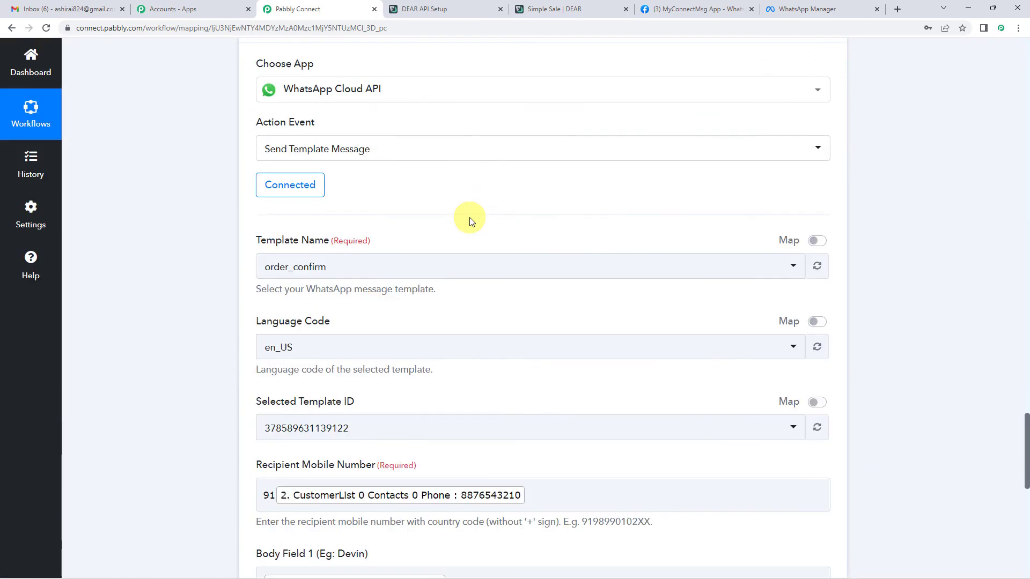
pyautogui.scroll(-3, 381, 306)
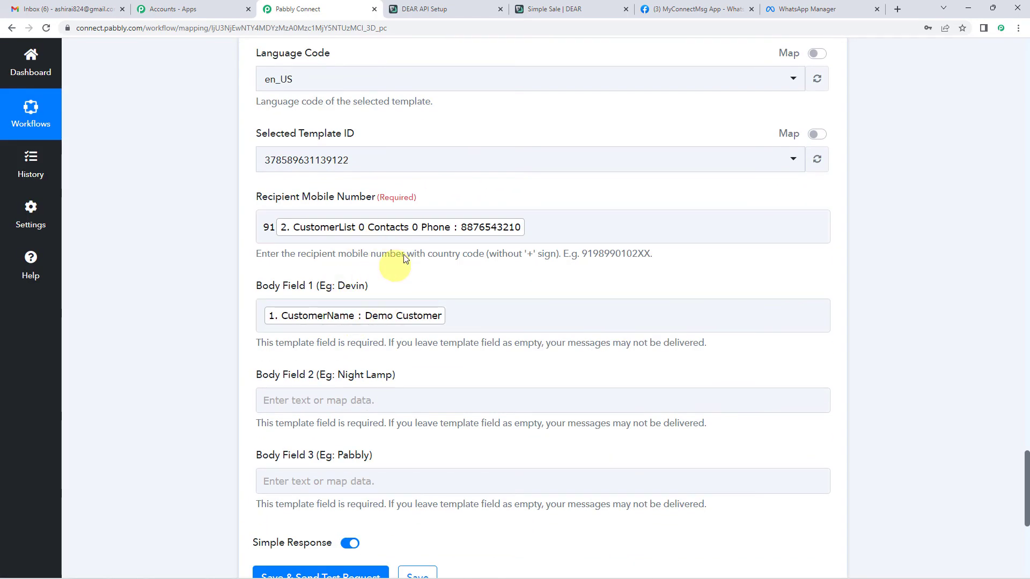
pyautogui.scroll(-1, 349, 261)
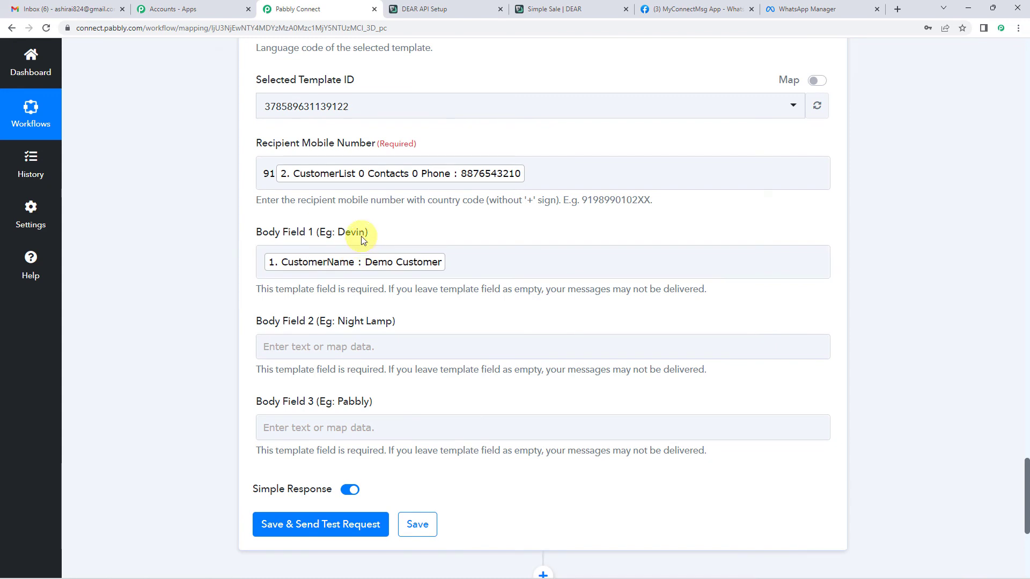
pyautogui.scroll(-1, 362, 239)
# Map Body Field 2 to the Find Sale Invoice's Invoices 0 Lines 0 Name product name.
pyautogui.click(310, 292)
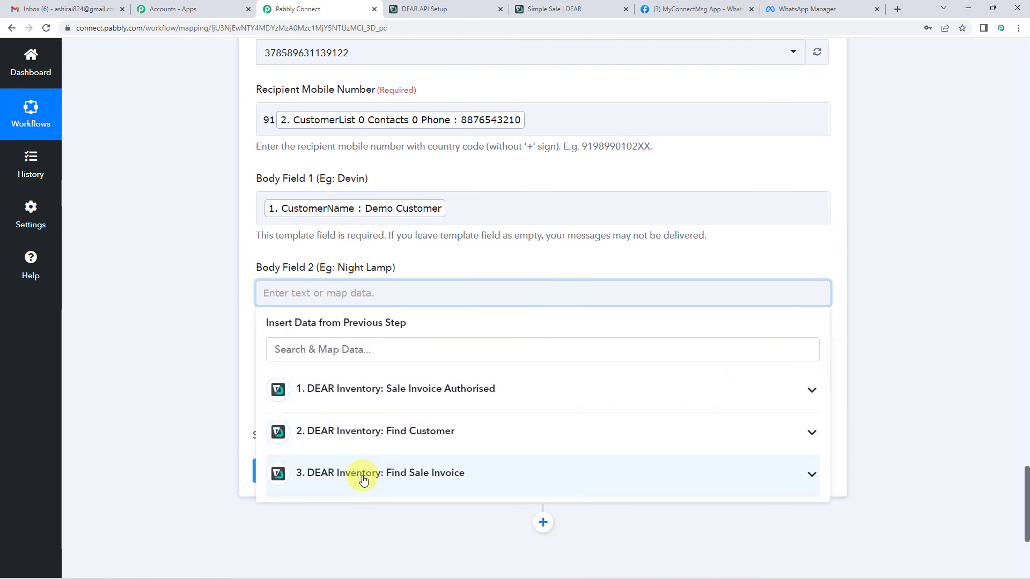
pyautogui.scroll(-2, 370, 461)
pyautogui.click(361, 364)
pyautogui.scroll(-1, 395, 429)
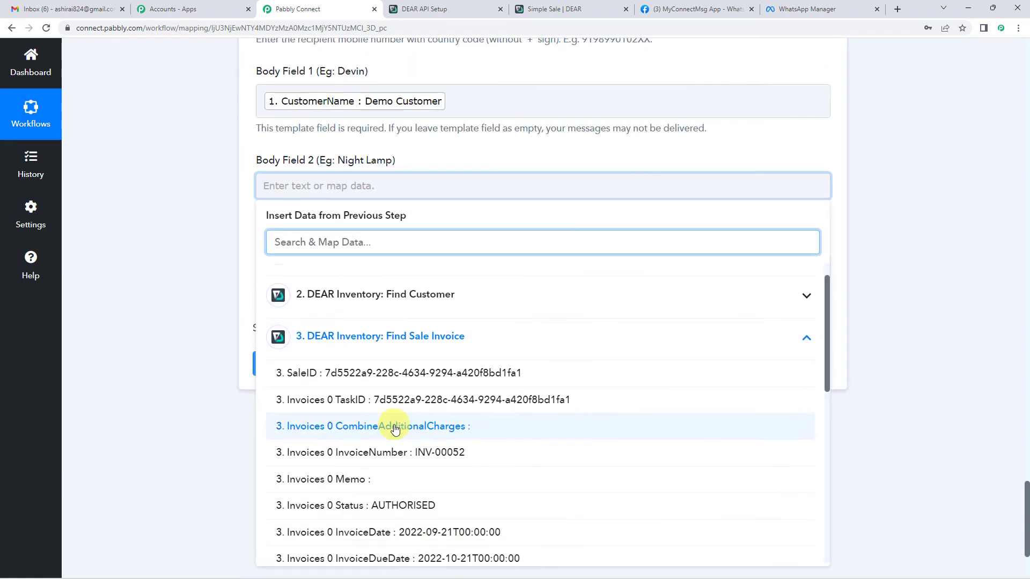
pyautogui.scroll(-6, 395, 429)
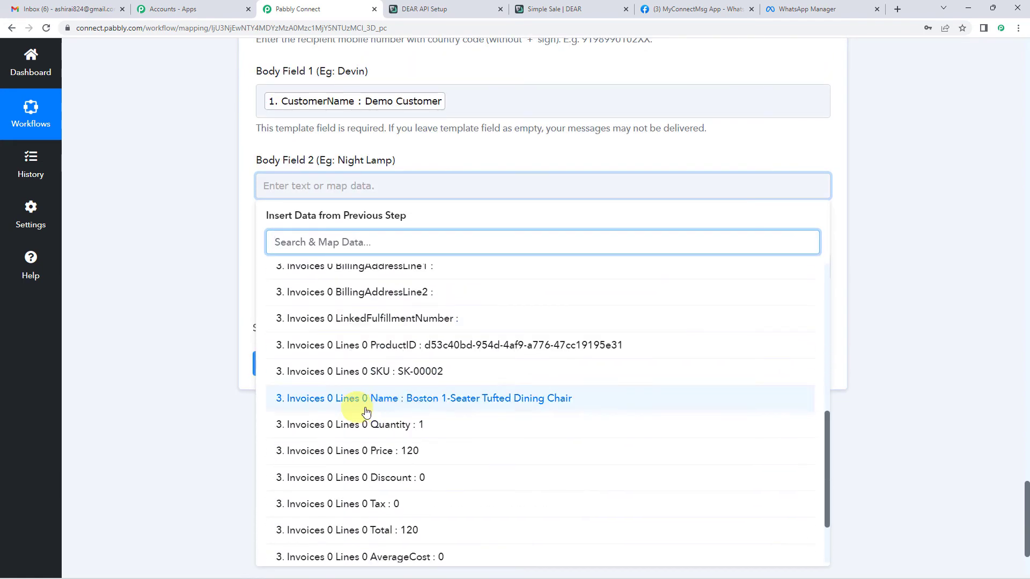
pyautogui.click(533, 400)
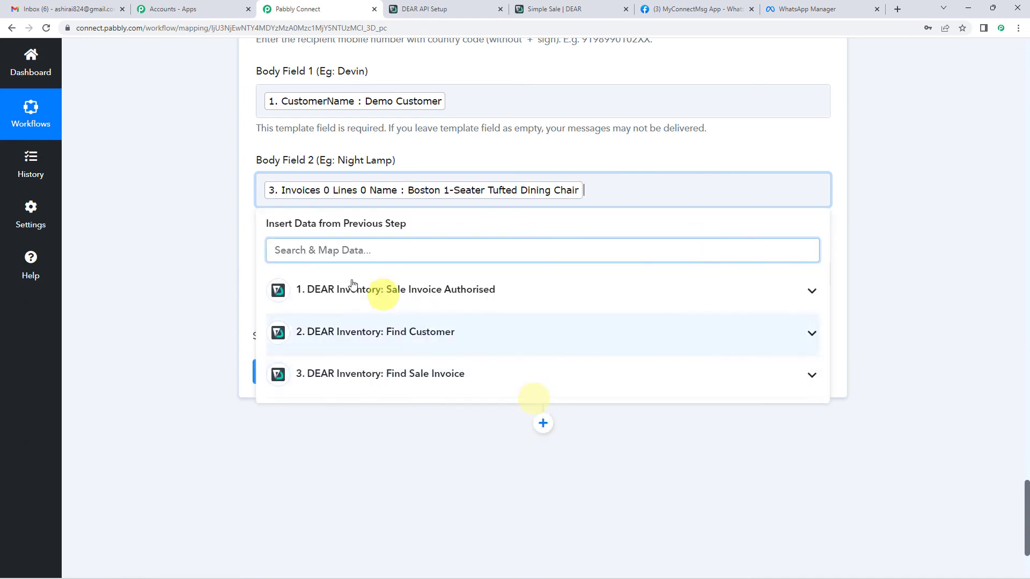
pyautogui.click(247, 223)
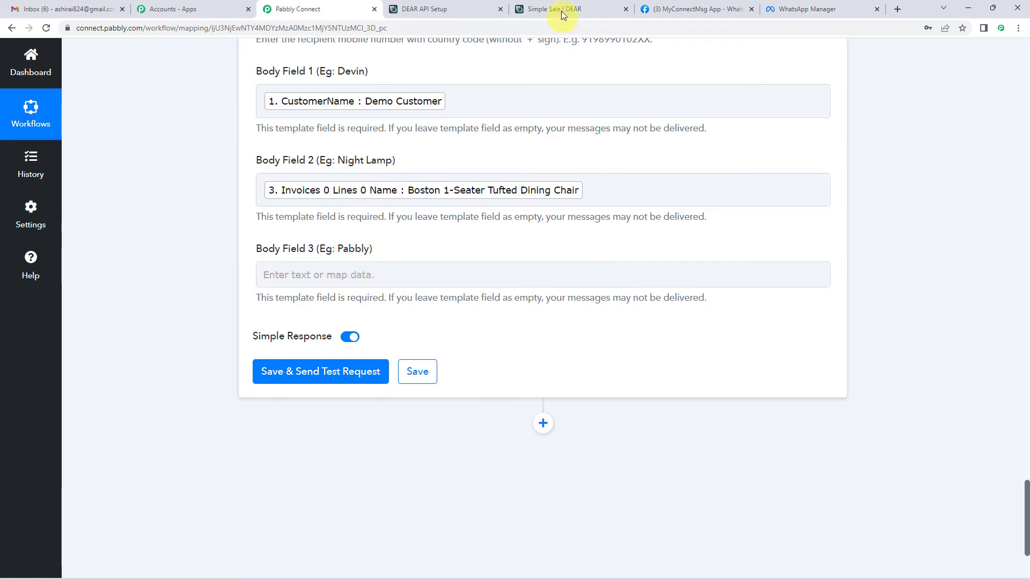
# Check which text the {{3}} variable fills in WhatsApp Manager's order_confirm template.
pyautogui.click(799, 9)
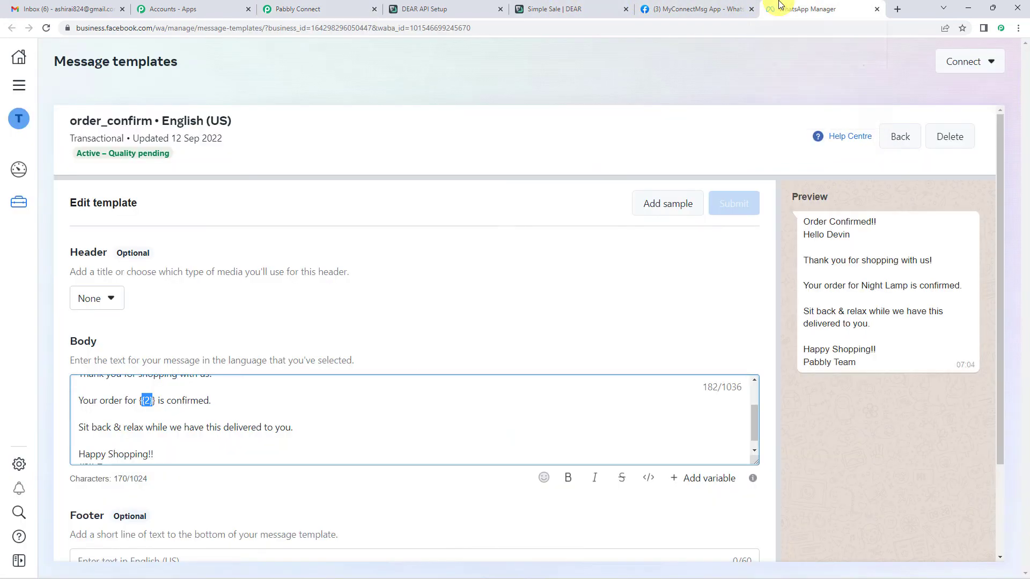
pyautogui.scroll(-2, 226, 338)
pyautogui.scroll(-1, 155, 320)
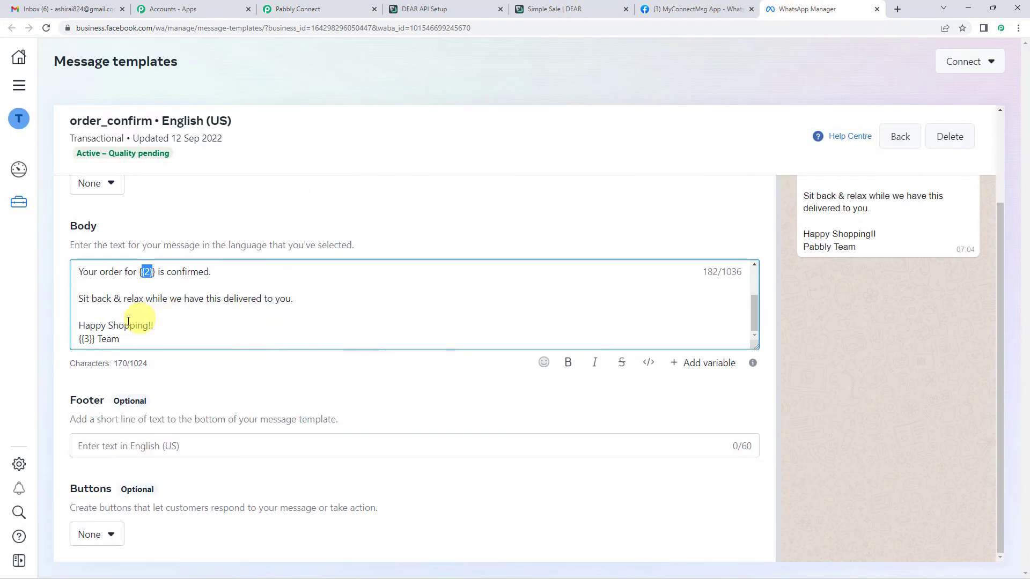
pyautogui.tripleClick(108, 340)
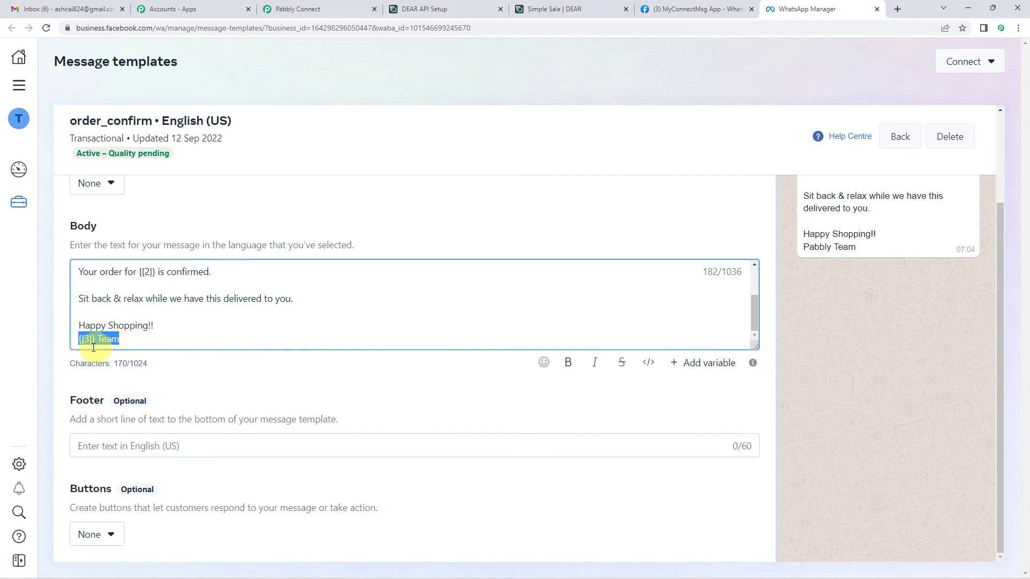
# Back in Pabbly Connect, fill Body Field 3 with the text 'Pabbly'.
pyautogui.click(298, 9)
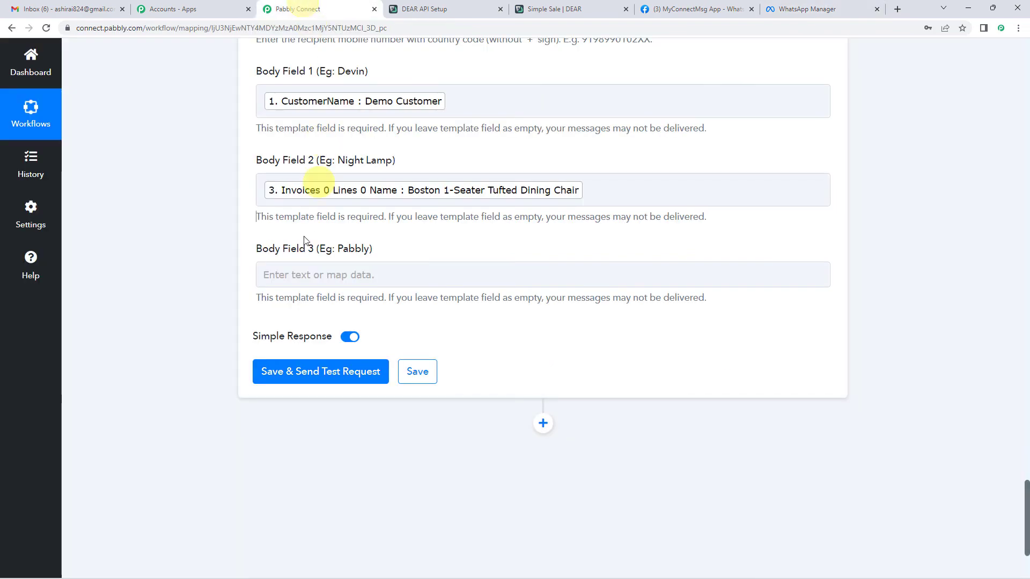
pyautogui.click(295, 270)
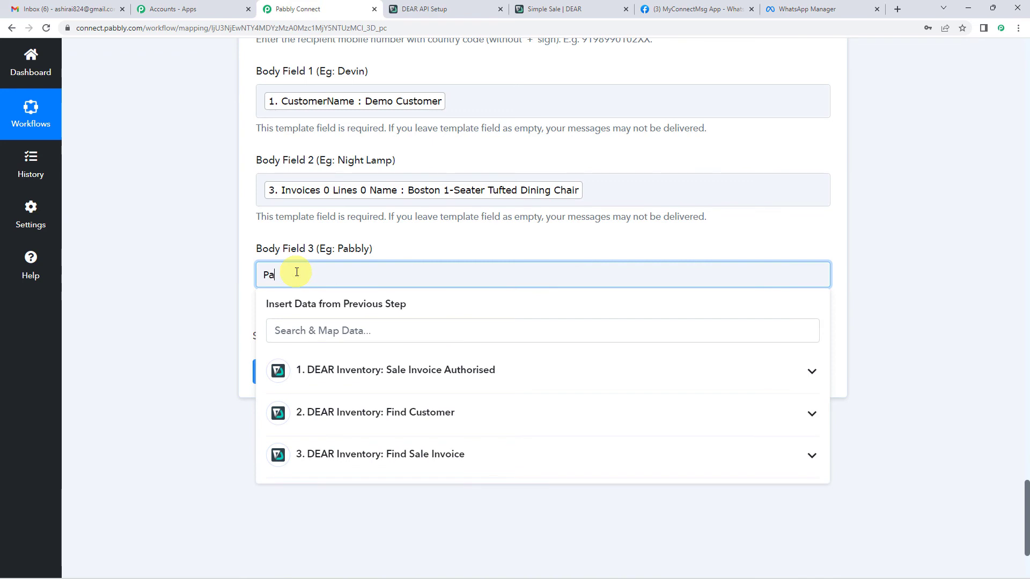
pyautogui.write('Pabbly')
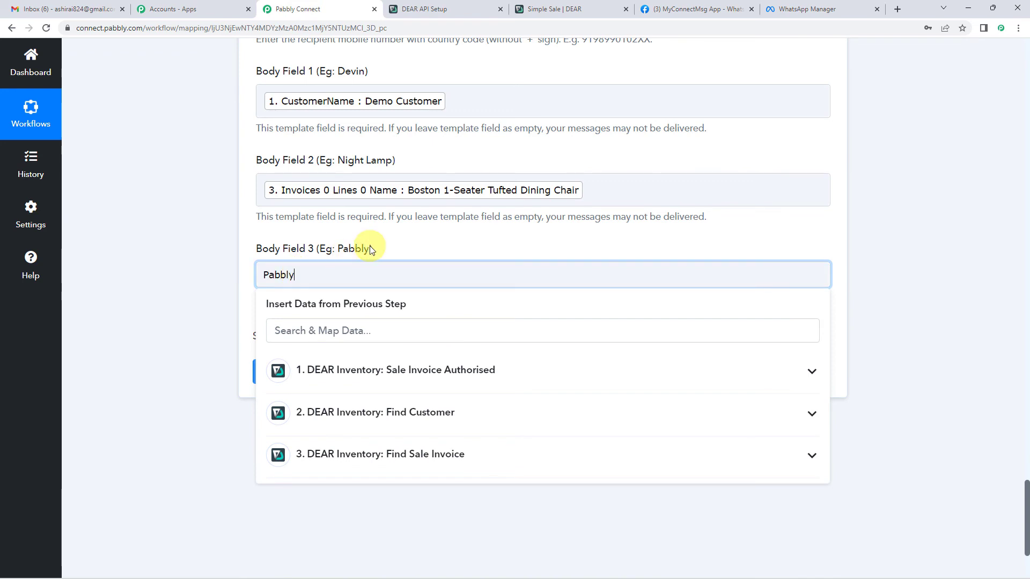
pyautogui.click(369, 247)
pyautogui.scroll(4, 371, 249)
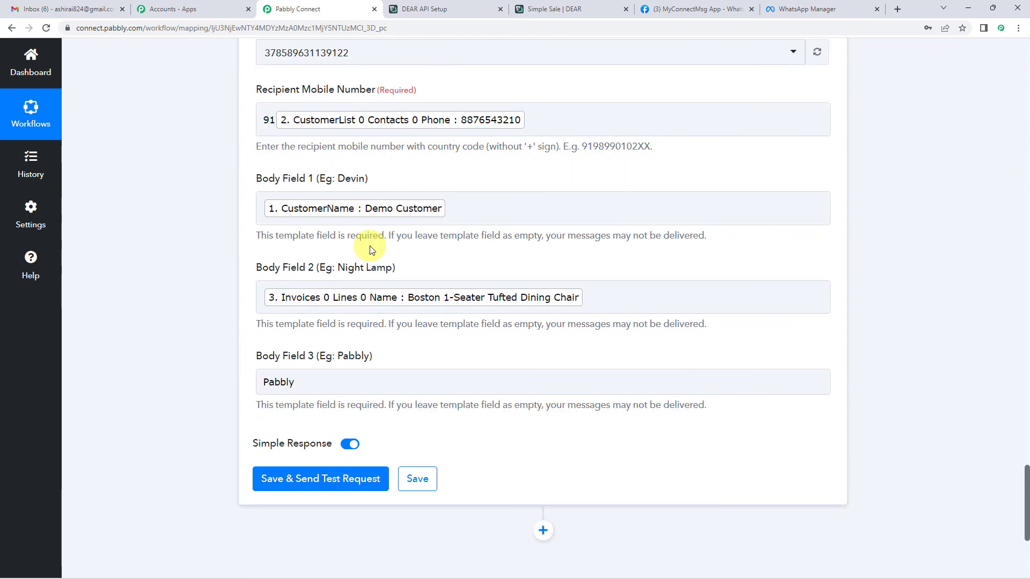
pyautogui.scroll(15, 221, 291)
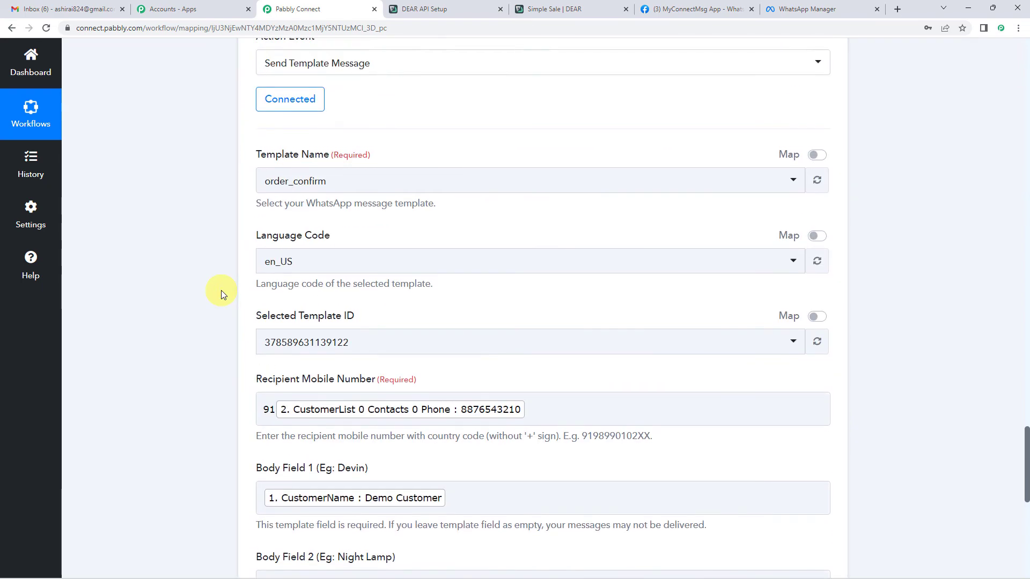
pyautogui.scroll(2, 221, 290)
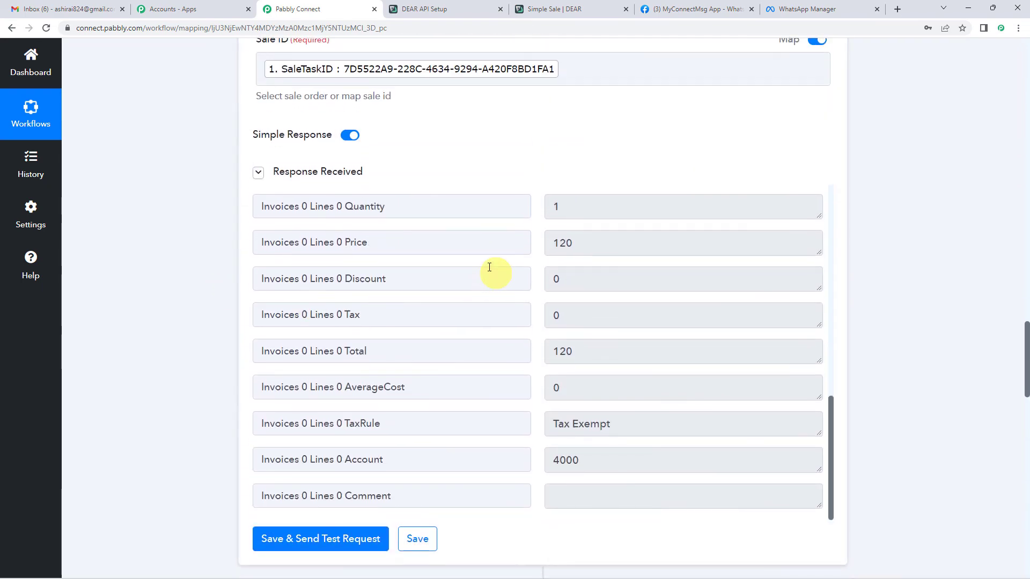
pyautogui.scroll(2, 582, 257)
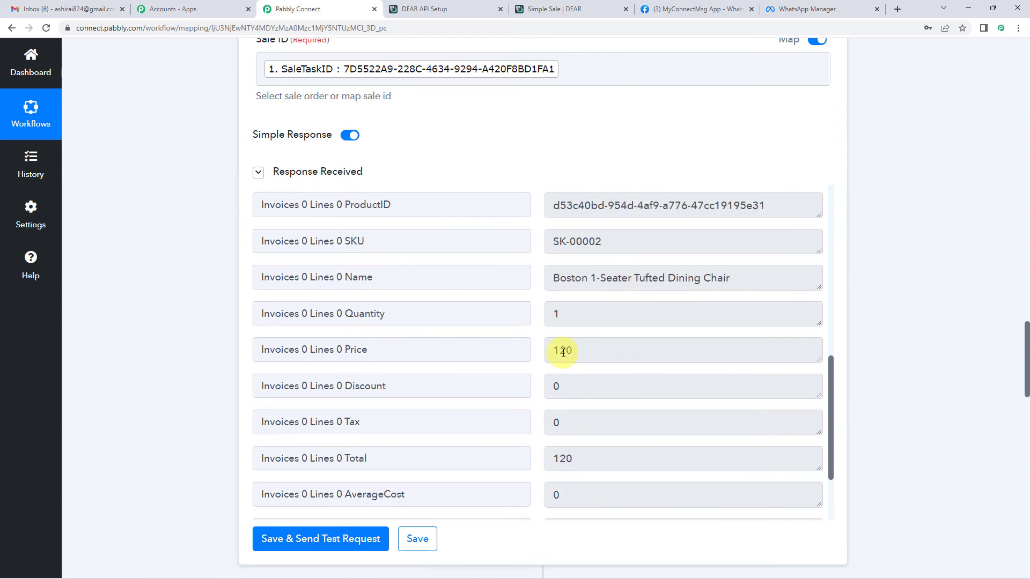
pyautogui.doubleClick(562, 352)
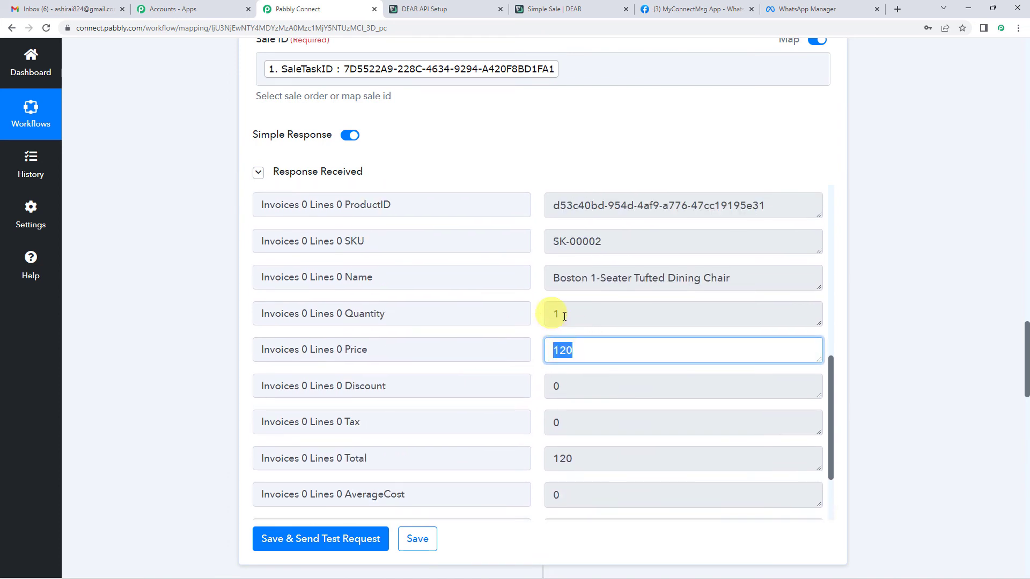
pyautogui.doubleClick(565, 317)
pyautogui.scroll(-12, 202, 330)
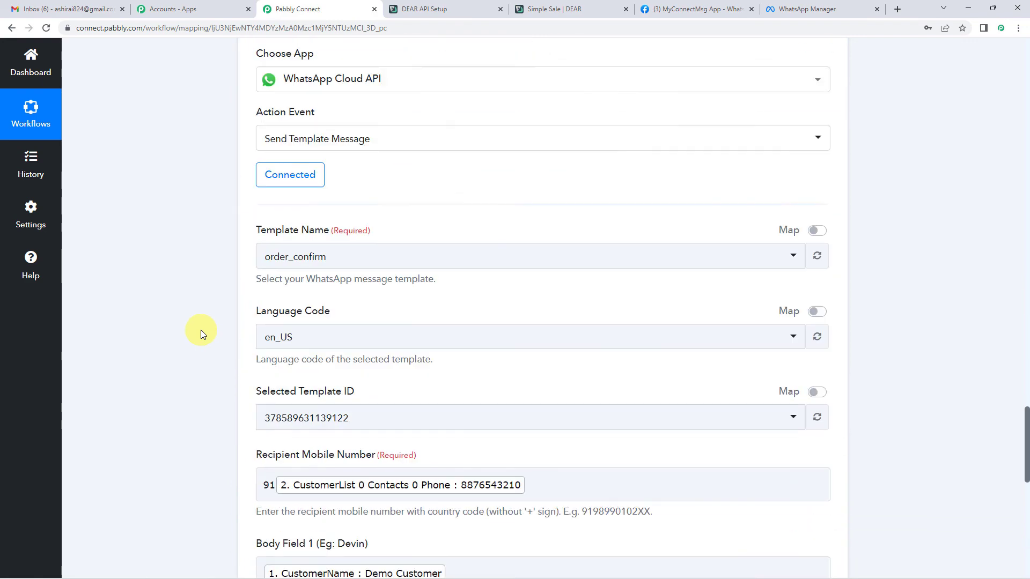
pyautogui.scroll(-5, 201, 330)
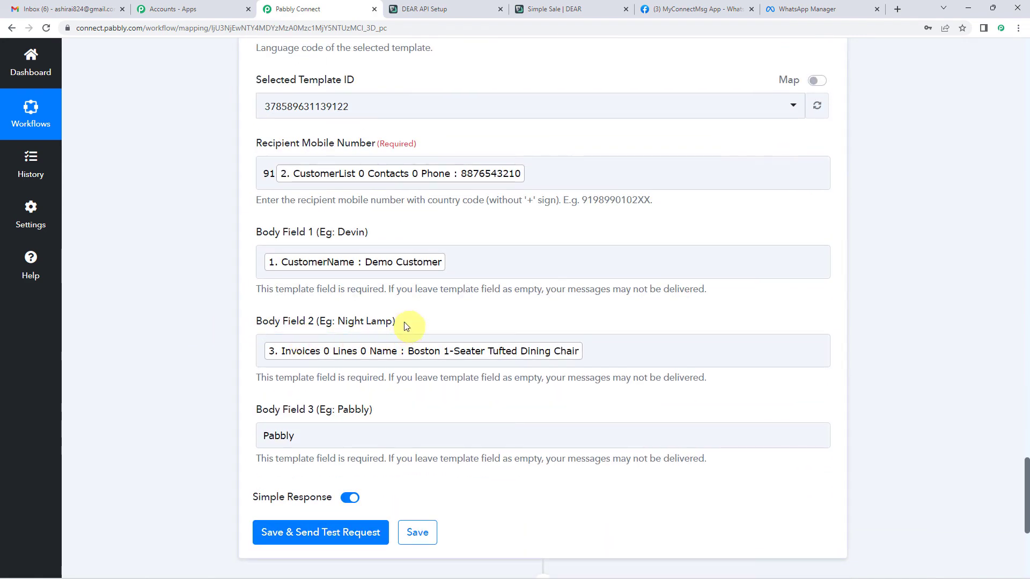
pyautogui.click(435, 352)
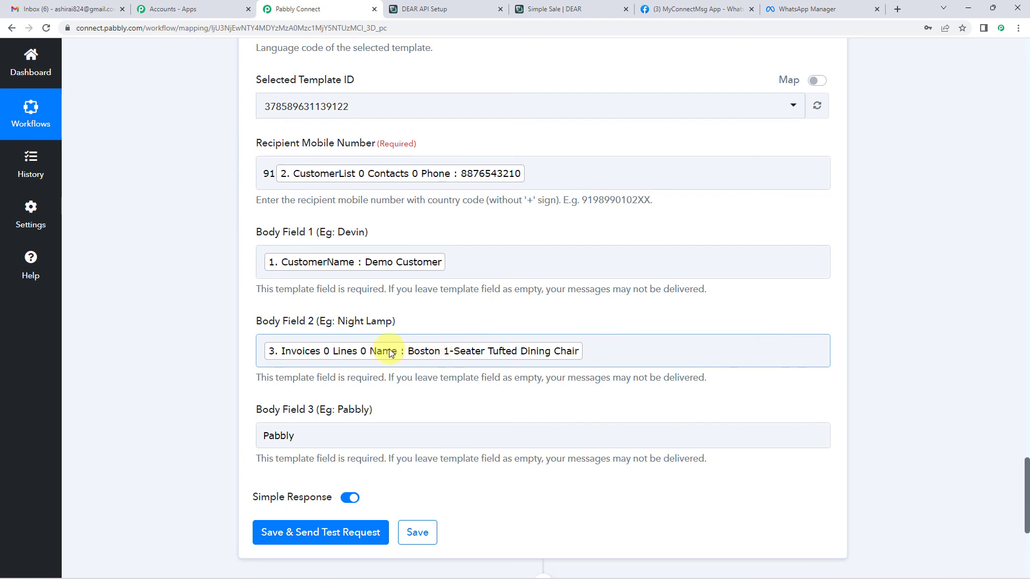
pyautogui.scroll(5, 213, 343)
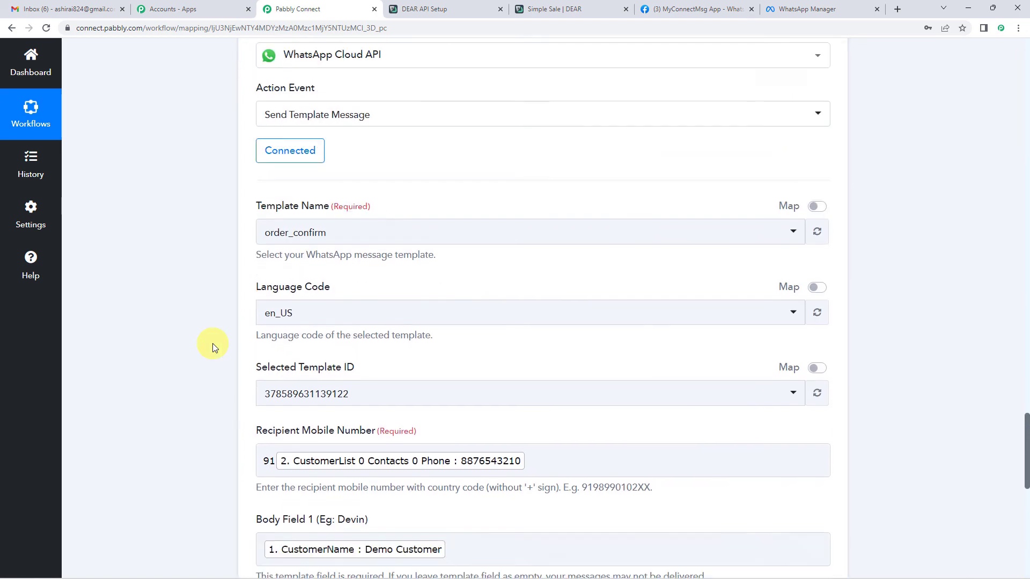
pyautogui.scroll(-4, 209, 354)
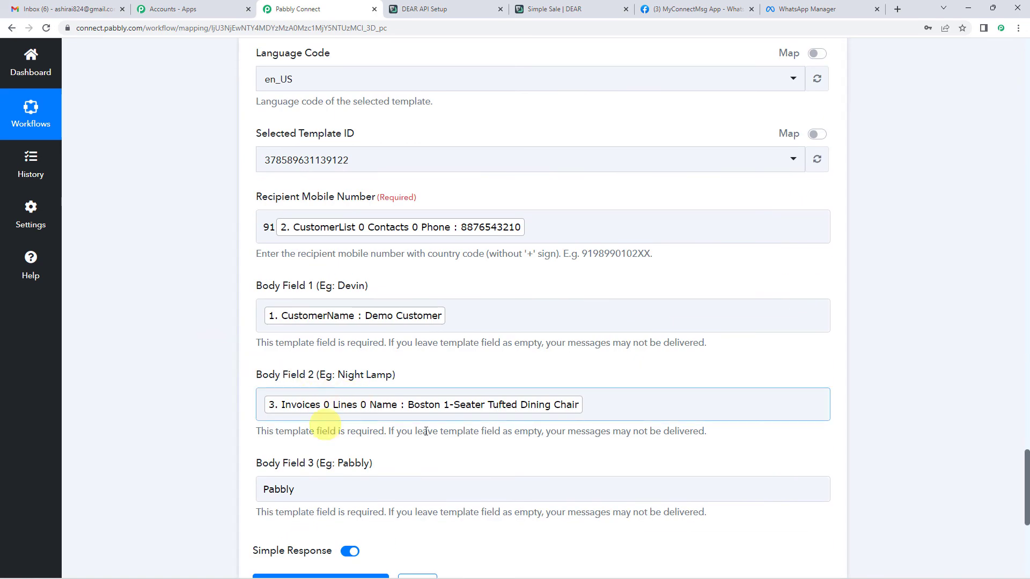
pyautogui.scroll(15, 219, 344)
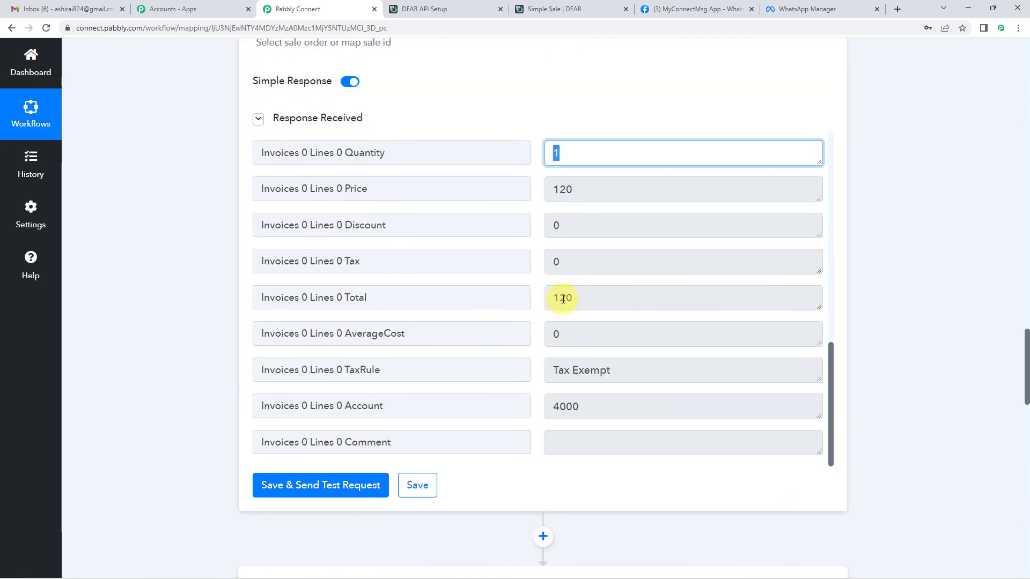
pyautogui.scroll(-13, 212, 310)
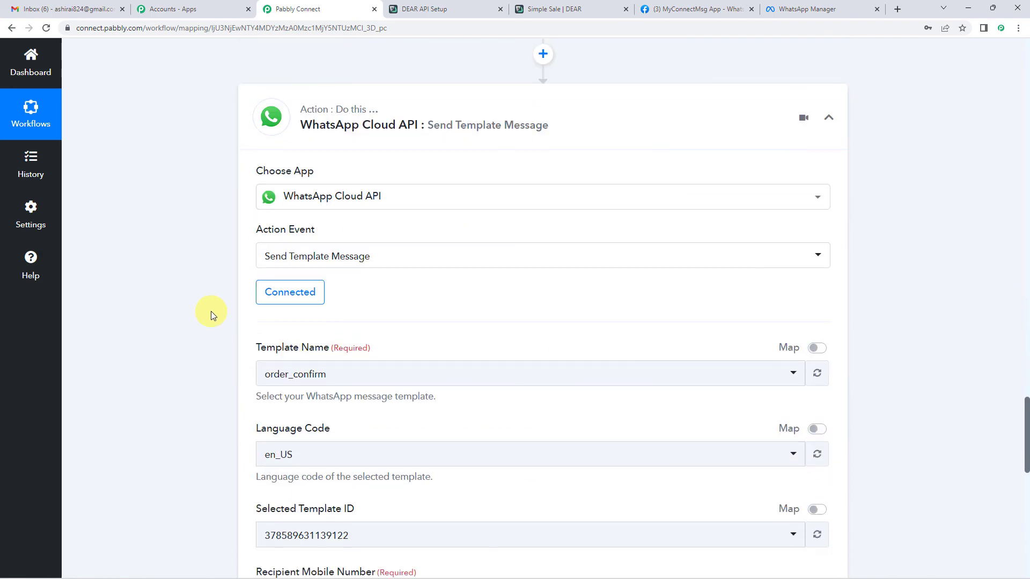
pyautogui.scroll(-4, 208, 310)
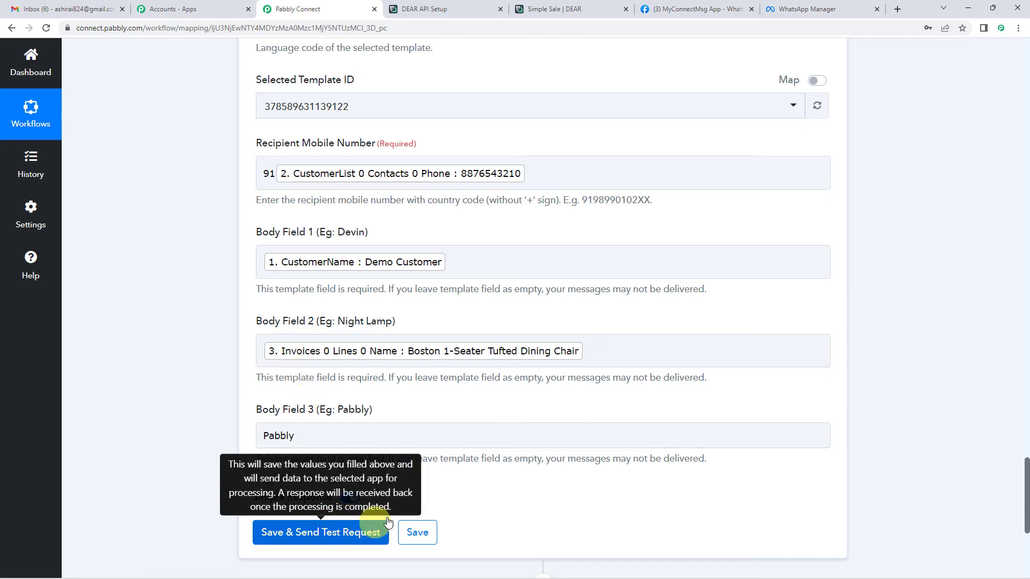
pyautogui.scroll(1, 451, 403)
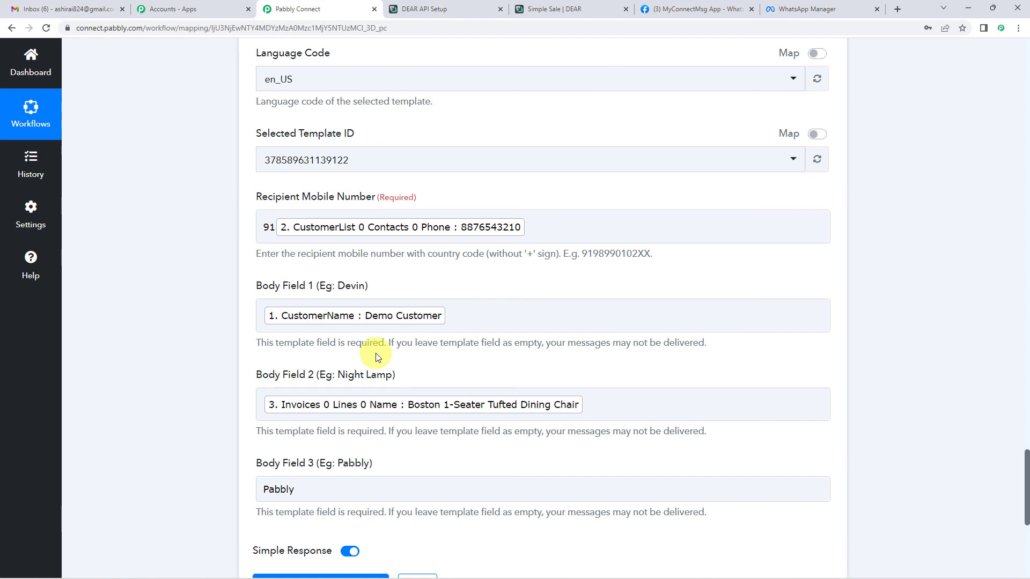
pyautogui.scroll(20, 196, 334)
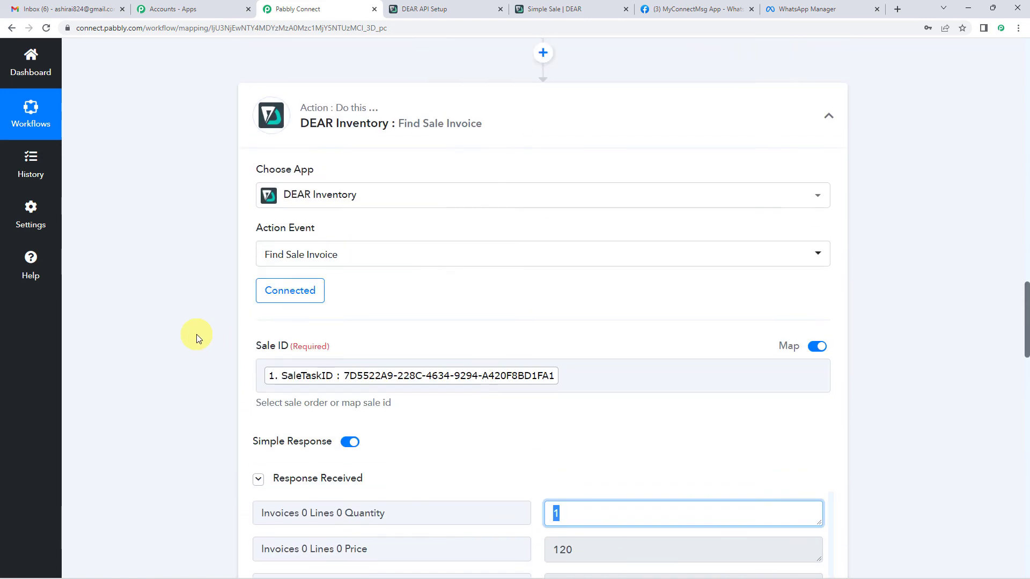
pyautogui.scroll(15, 196, 334)
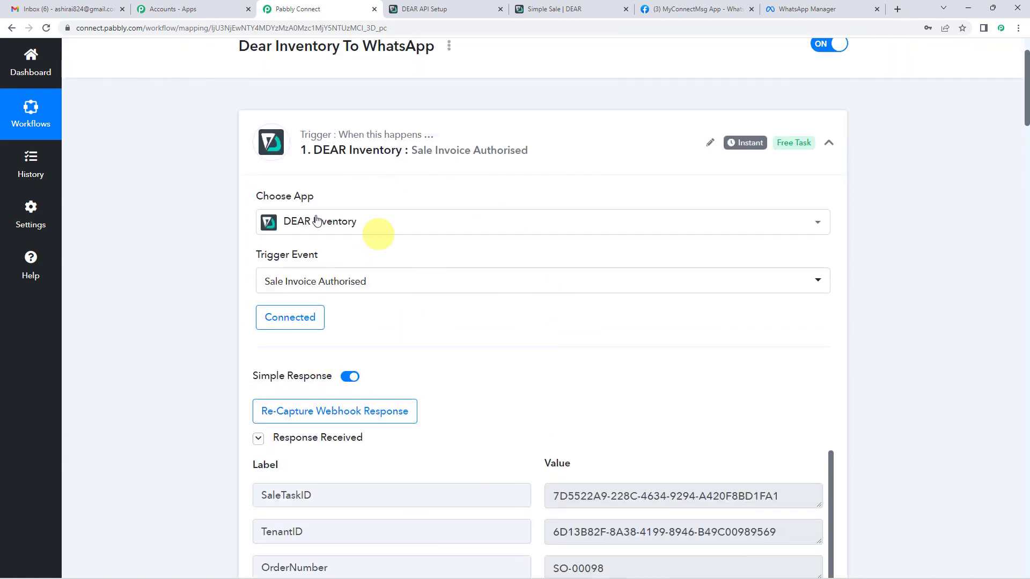
pyautogui.scroll(-1, 143, 336)
pyautogui.scroll(-20, 142, 336)
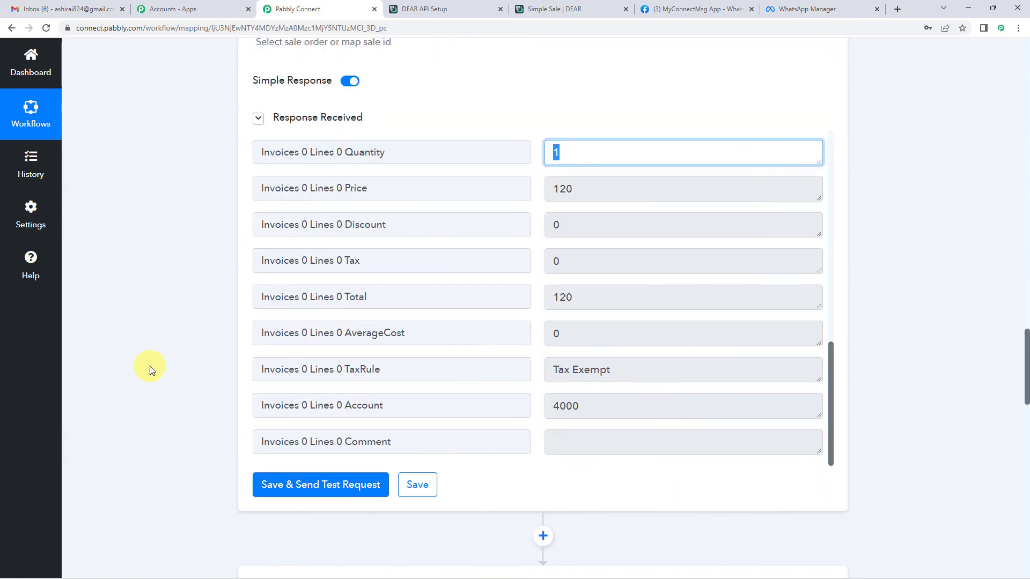
pyautogui.scroll(-9, 150, 366)
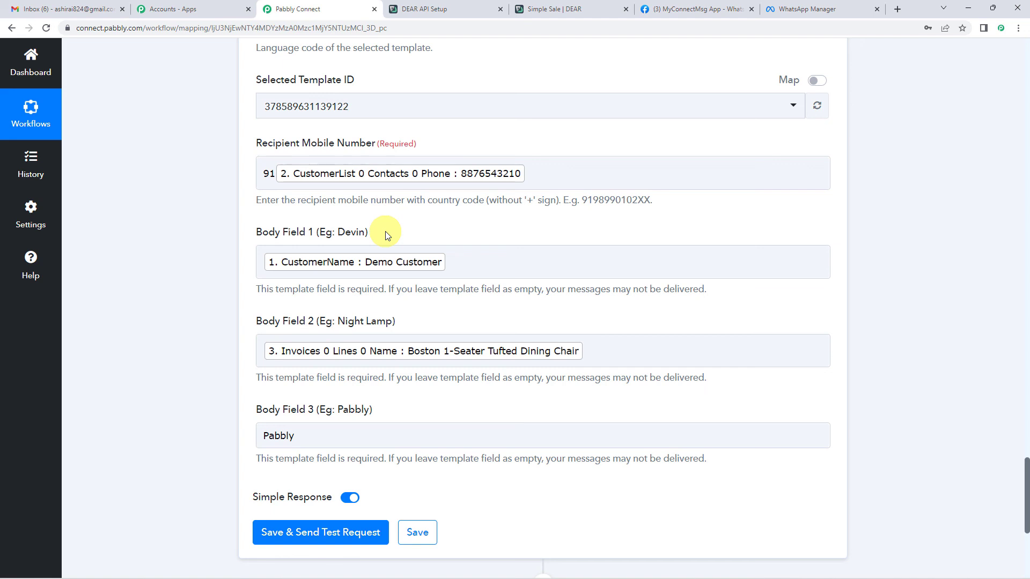
pyautogui.scroll(-2, 385, 231)
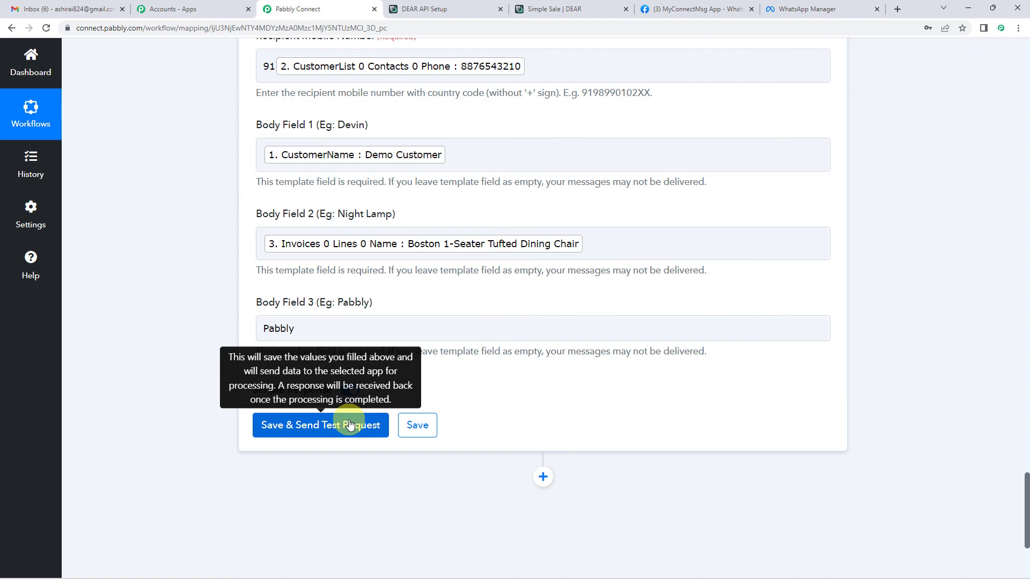
pyautogui.scroll(-1, 350, 425)
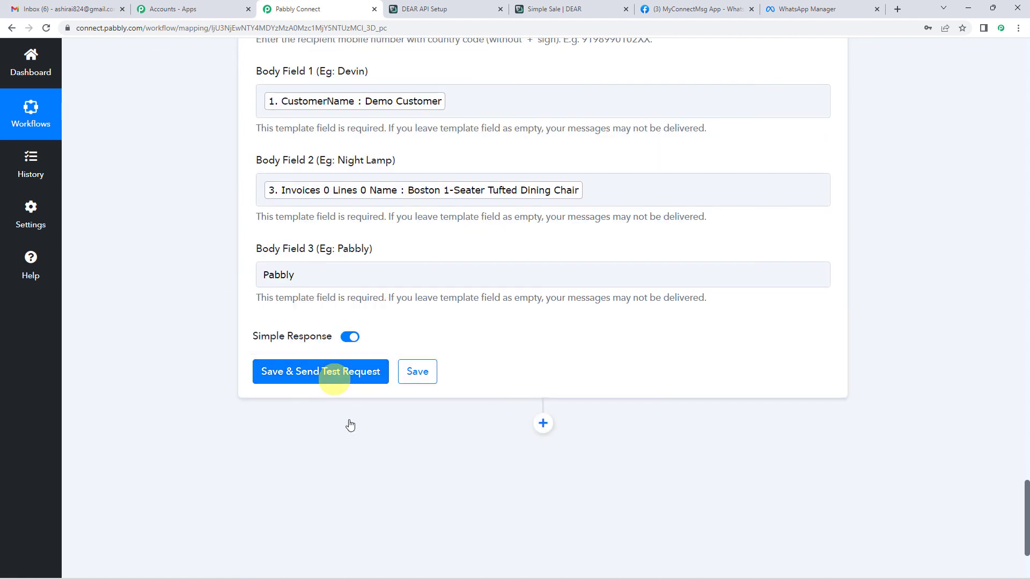
# Send the WhatsApp step's test request and review the returned whatsapp message ID.
pyautogui.click(343, 382)
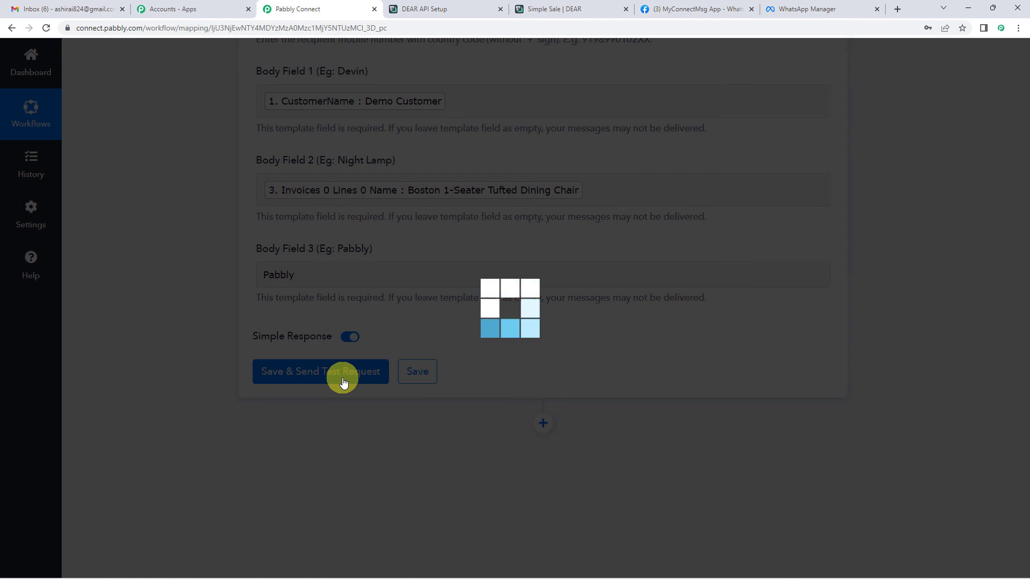
pyautogui.scroll(-2, 502, 351)
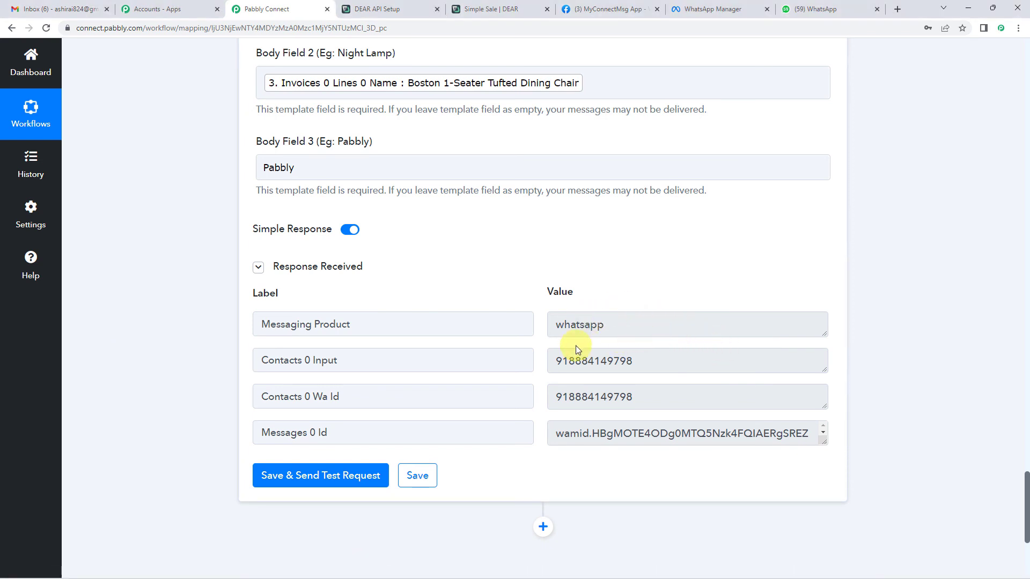
pyautogui.scroll(1, 590, 356)
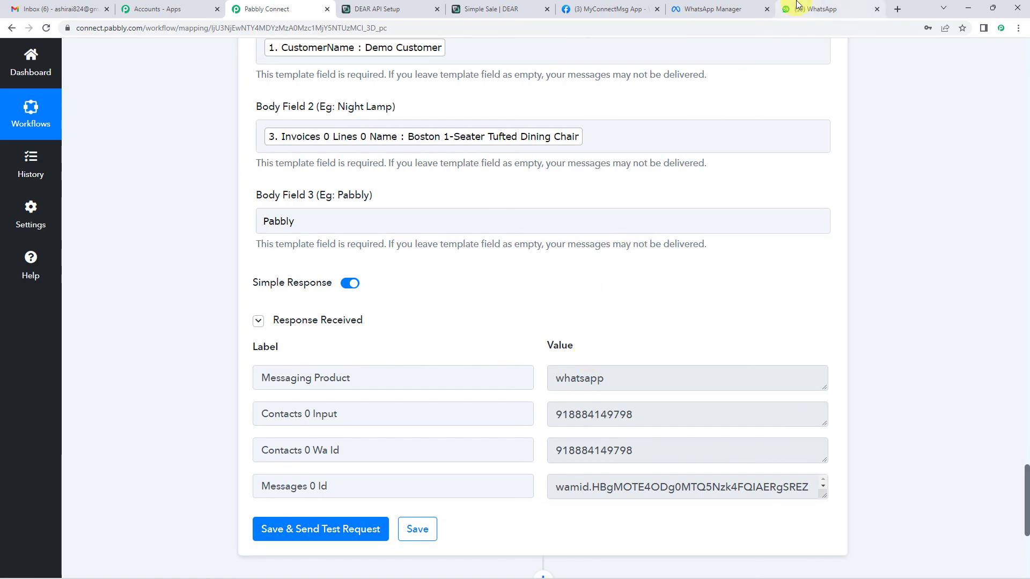
pyautogui.click(813, 9)
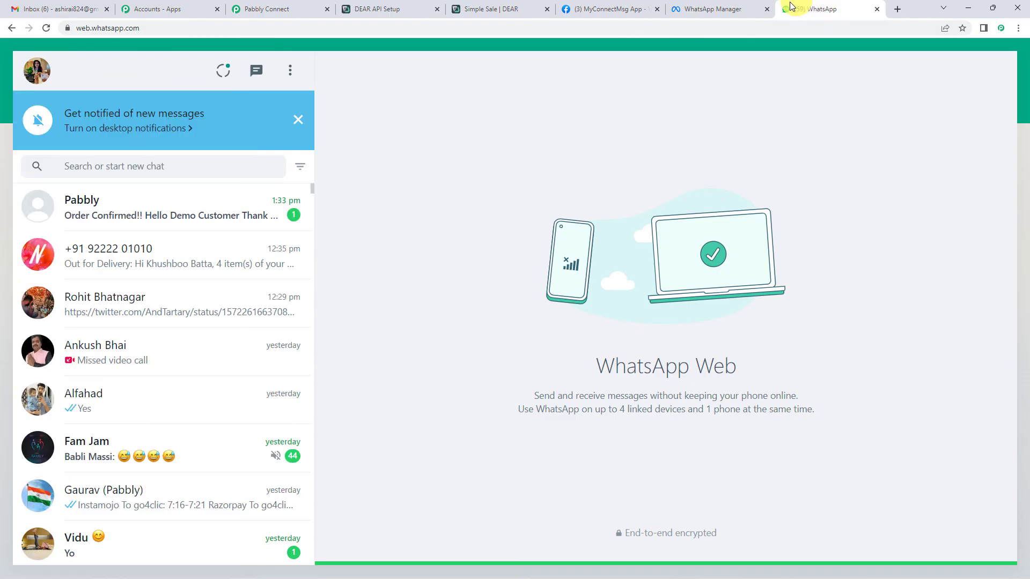
# In the Pabbly chat, highlight the customer name and Boston 1-Seater Tufted Dining Chair in the confirmation.
pyautogui.click(177, 217)
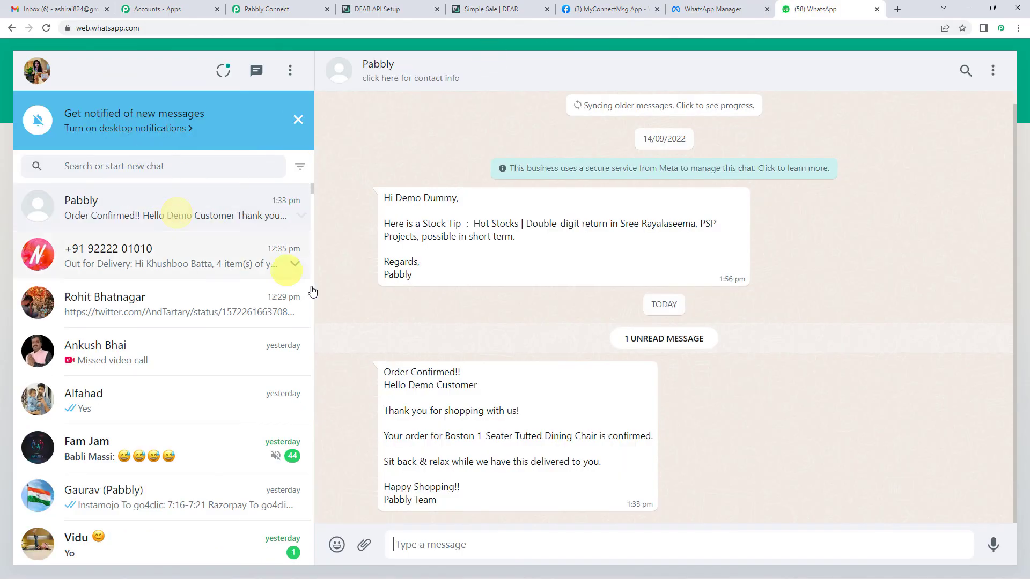
pyautogui.moveTo(409, 385); pyautogui.dragTo(477, 385)
pyautogui.click(409, 386)
pyautogui.moveTo(410, 386); pyautogui.dragTo(474, 385)
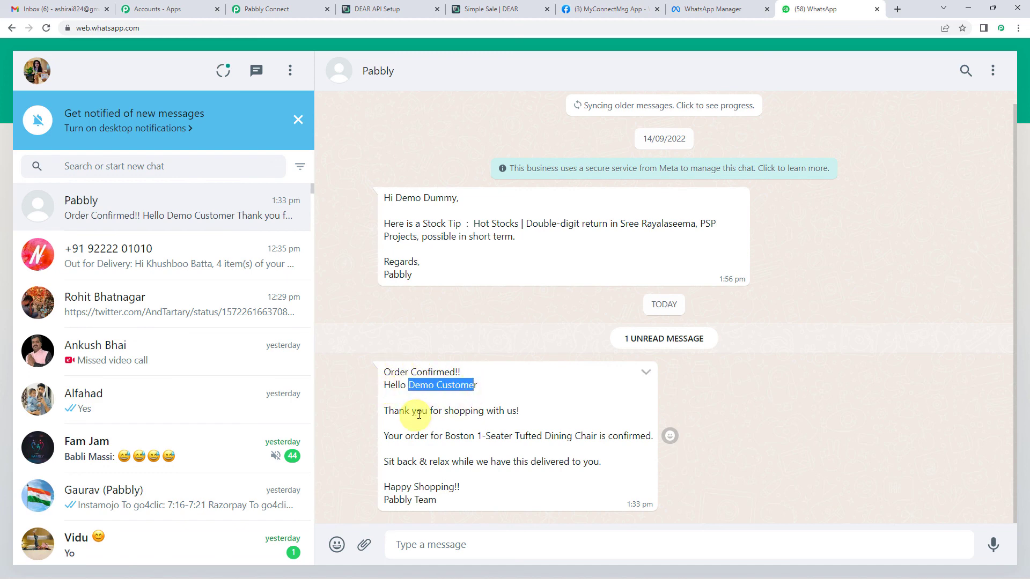
pyautogui.moveTo(430, 412); pyautogui.dragTo(518, 412)
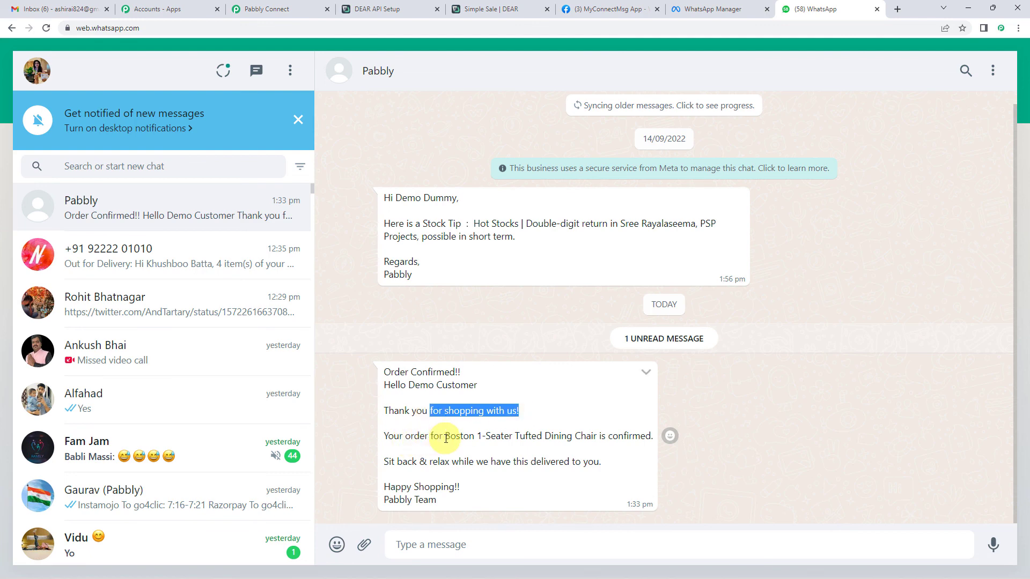
pyautogui.moveTo(445, 439); pyautogui.dragTo(594, 439)
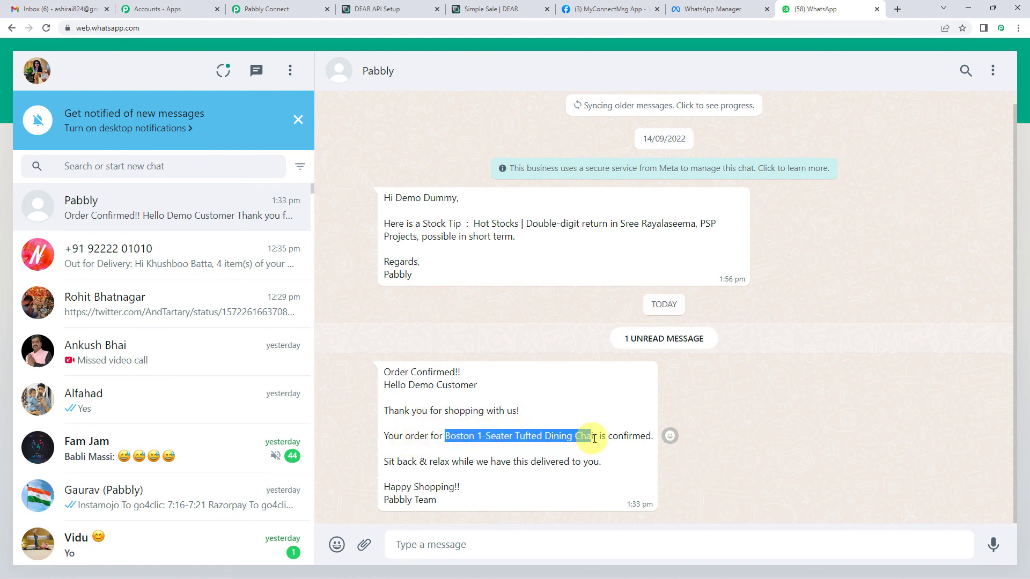
pyautogui.moveTo(519, 436); pyautogui.dragTo(577, 435)
pyautogui.click(463, 435)
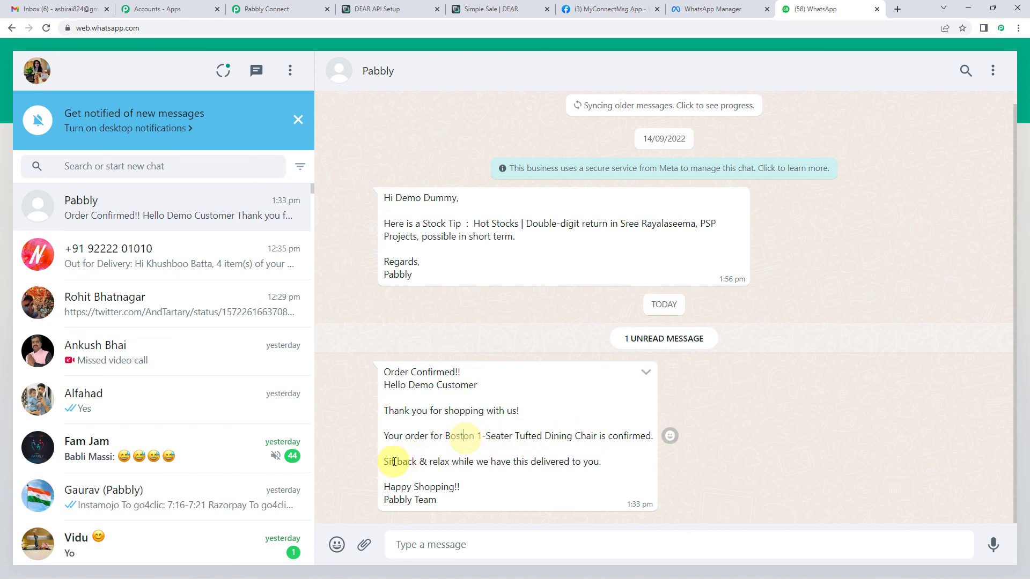
pyautogui.moveTo(385, 370); pyautogui.dragTo(476, 505)
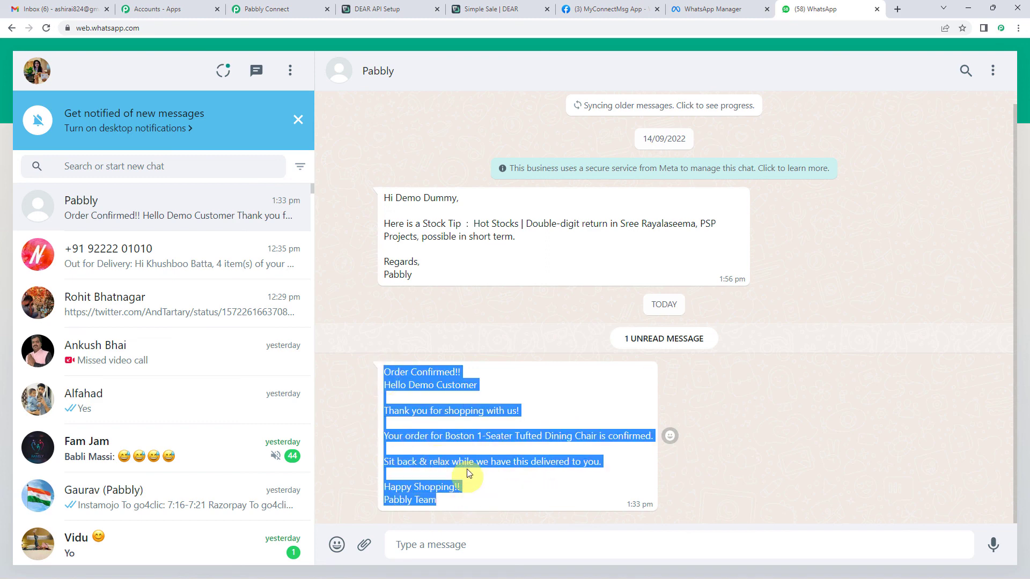
pyautogui.click(467, 462)
pyautogui.click(274, 7)
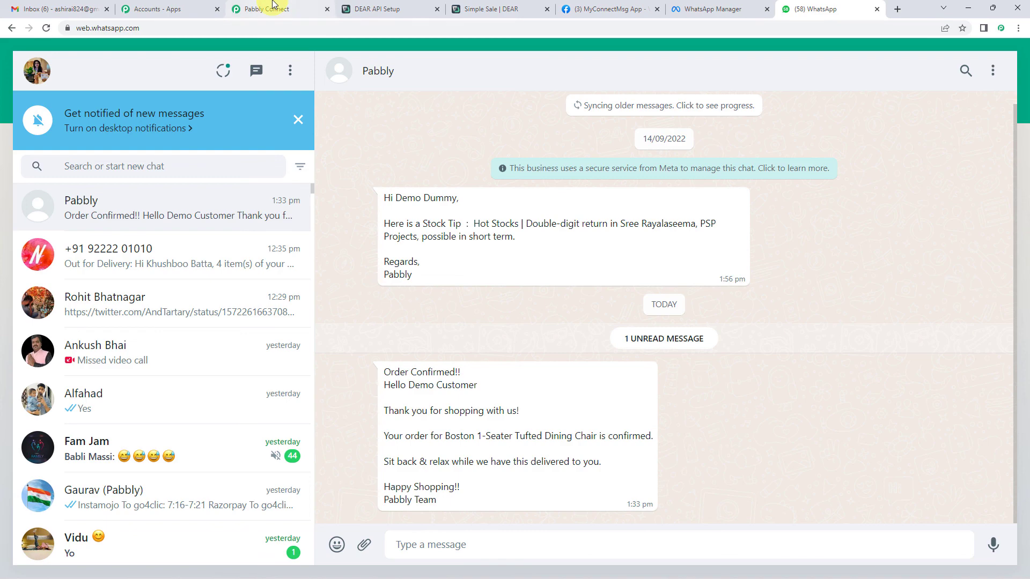
pyautogui.click(274, 6)
# Collapse the Find Sale Invoice, Find Customer and trigger steps to show the workflow outline.
pyautogui.scroll(9, 131, 335)
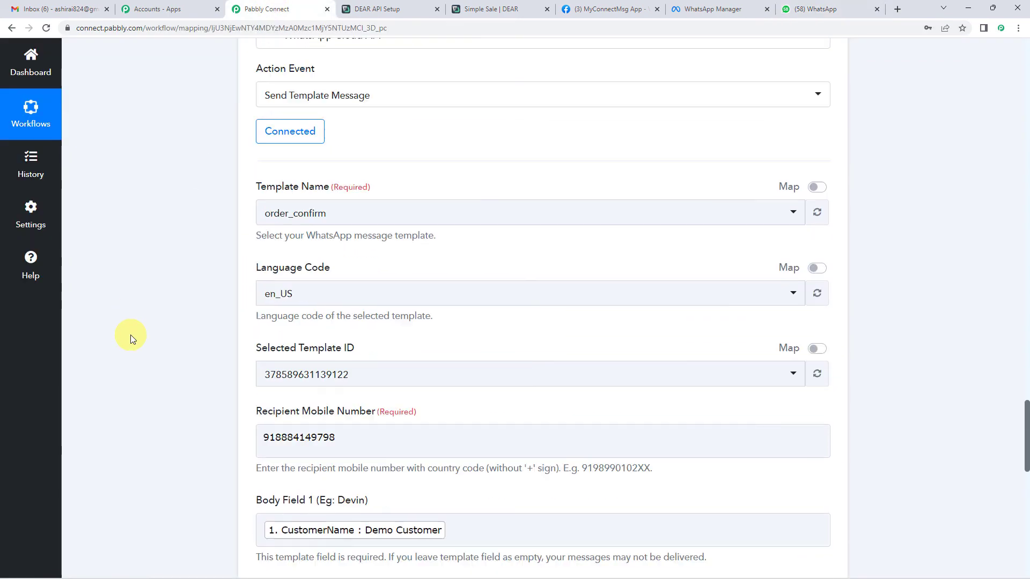
pyautogui.scroll(6, 131, 335)
pyautogui.scroll(6, 166, 311)
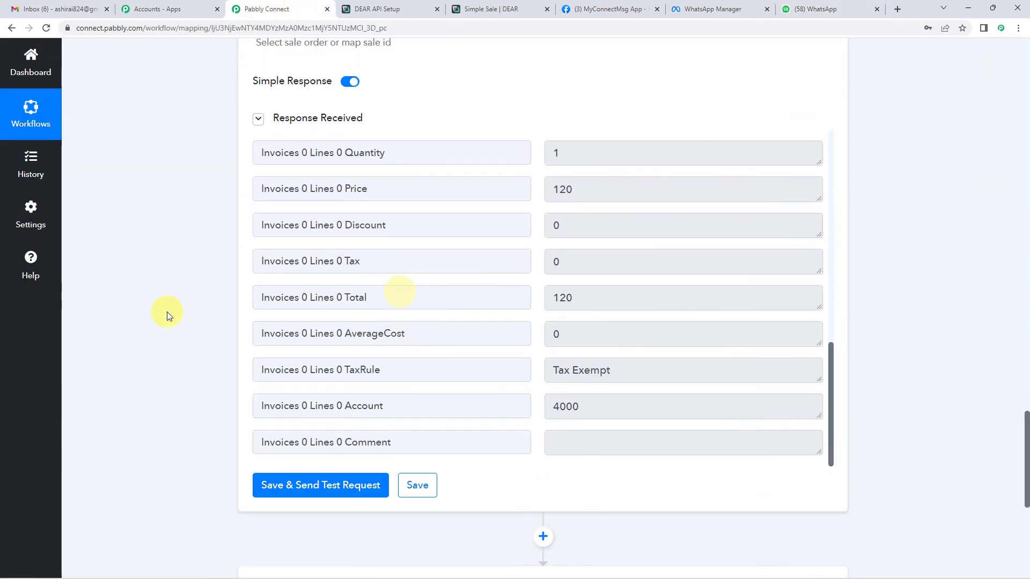
pyautogui.scroll(8, 166, 311)
pyautogui.click(380, 299)
pyautogui.scroll(6, 159, 308)
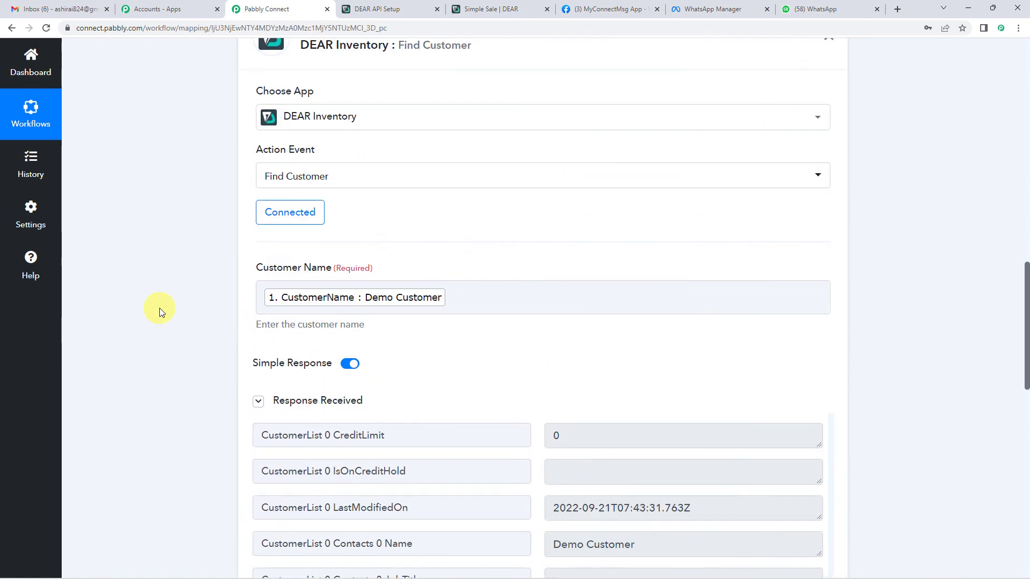
pyautogui.scroll(3, 160, 308)
pyautogui.click(364, 213)
pyautogui.scroll(12, 174, 310)
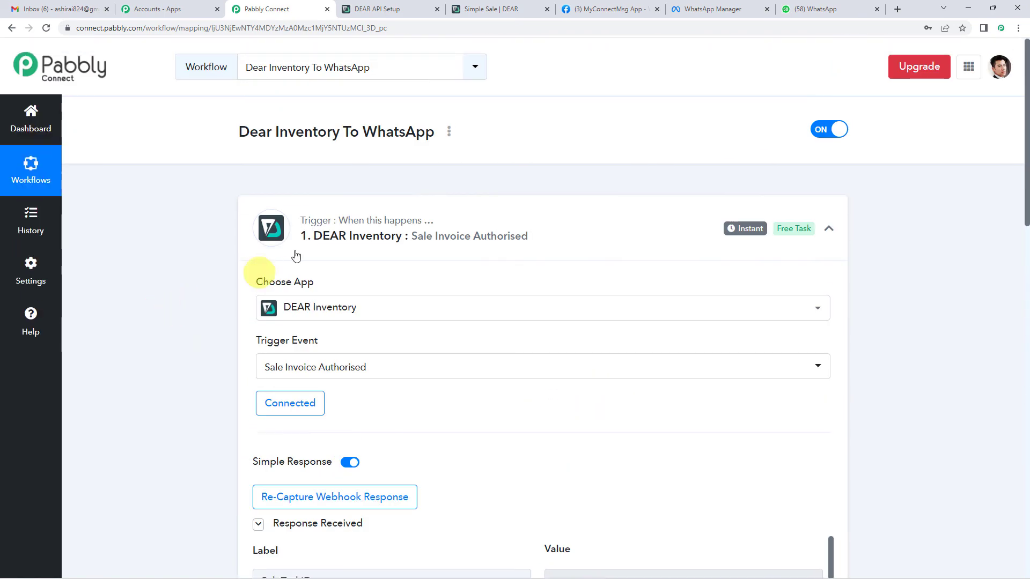
pyautogui.click(341, 247)
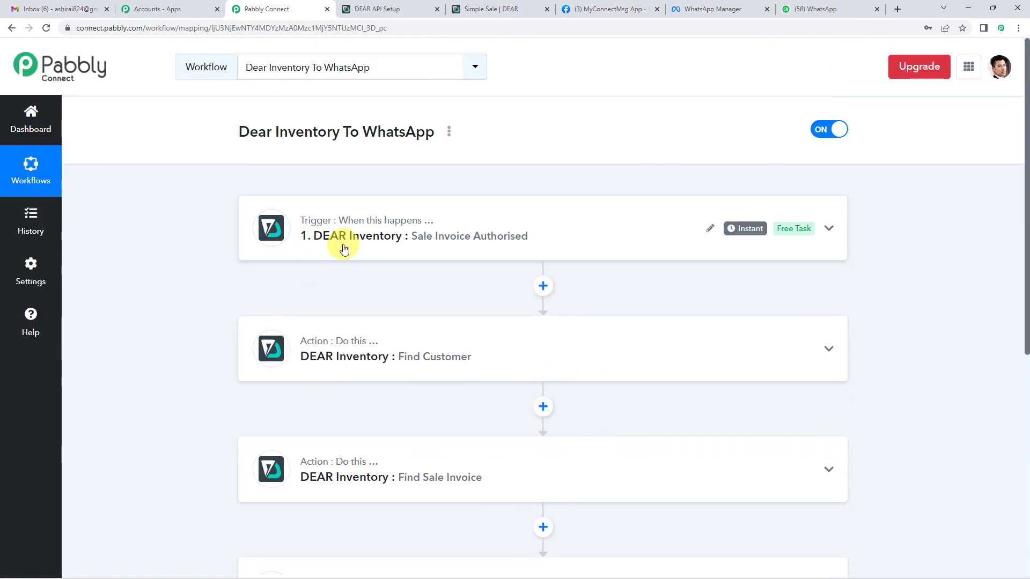